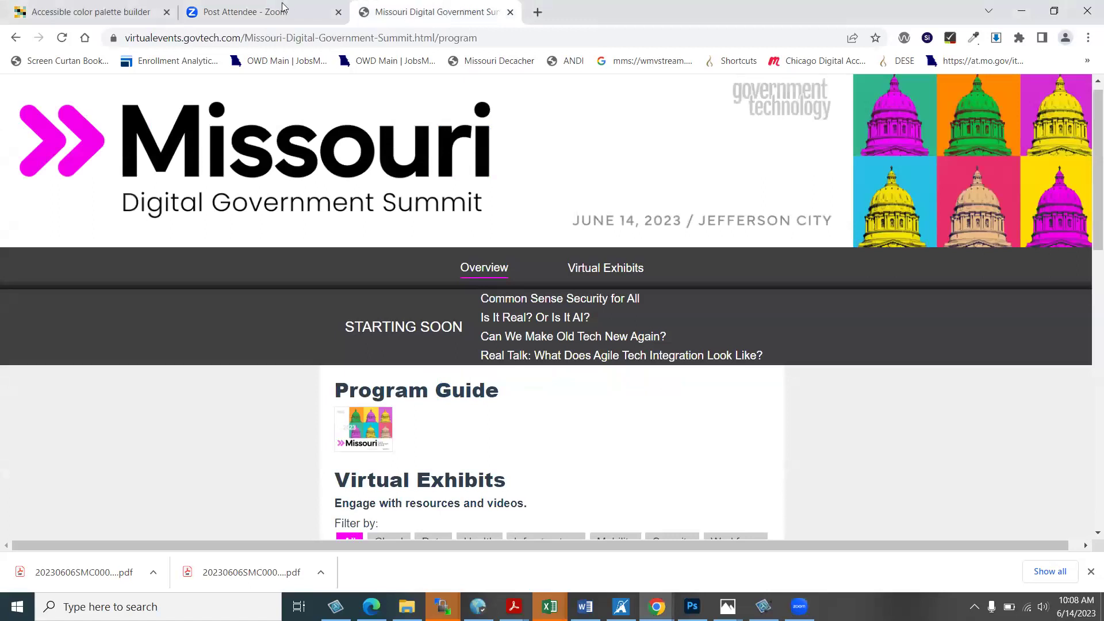
Step: Close the Missouri summit page and return to the Accessible color palette builder page
key(ctrl+w)
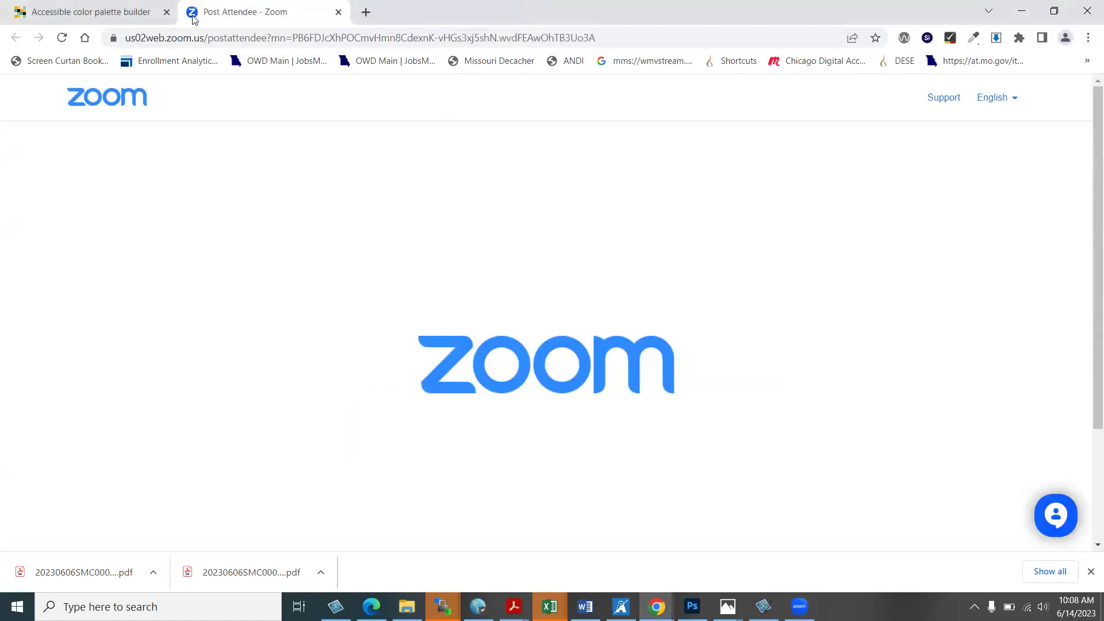
click(138, 18)
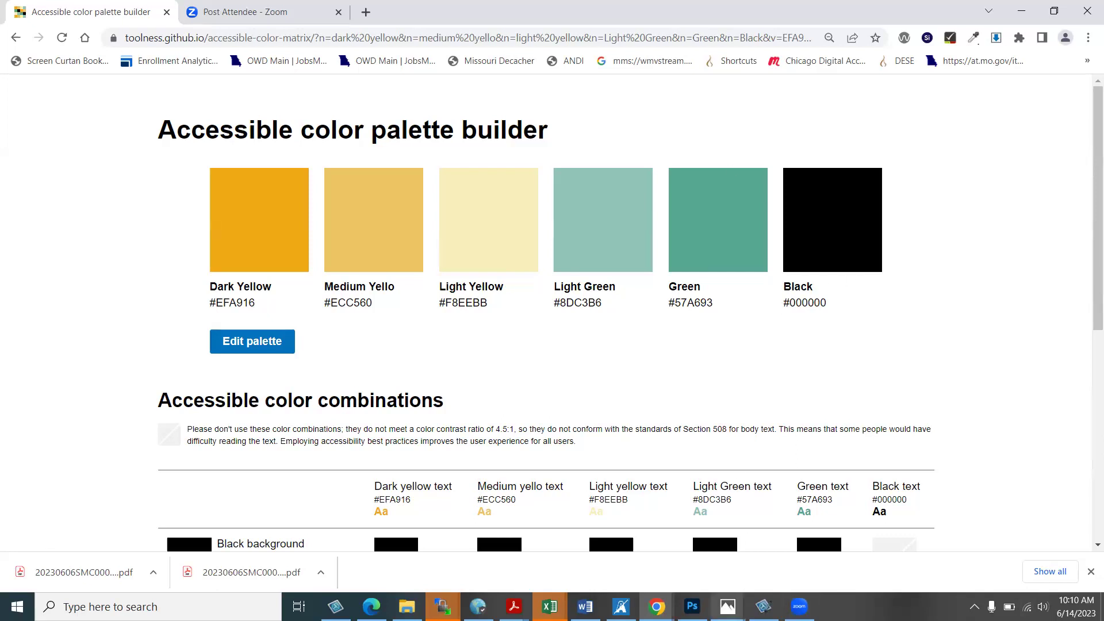
Step: Snap the Photos window with the Cupcakes 4 You banner to the right half of the screen
mouse_move(727, 607)
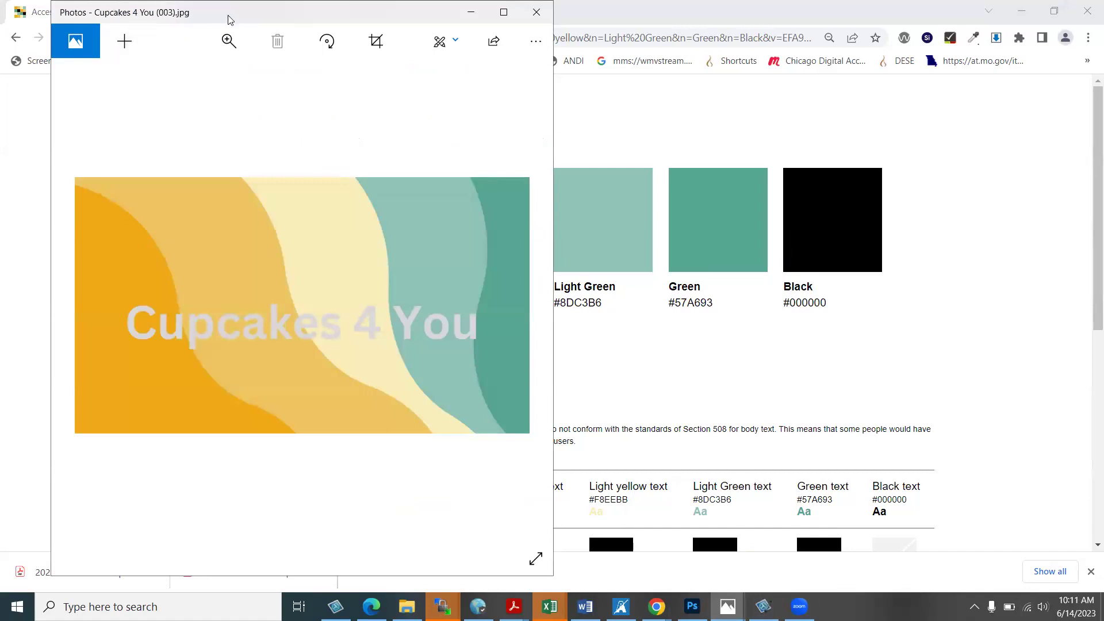
drag(230, 20, 877, 45)
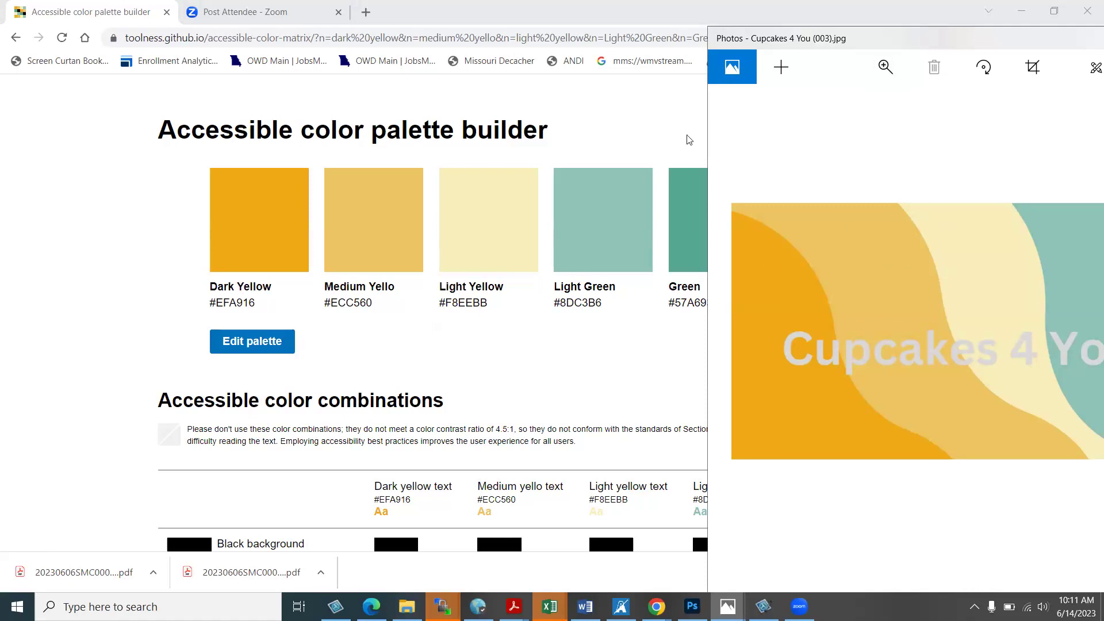
Step: Edit the palette and correct the second colour name from 'medium yello' to 'medium yellow'
click(263, 348)
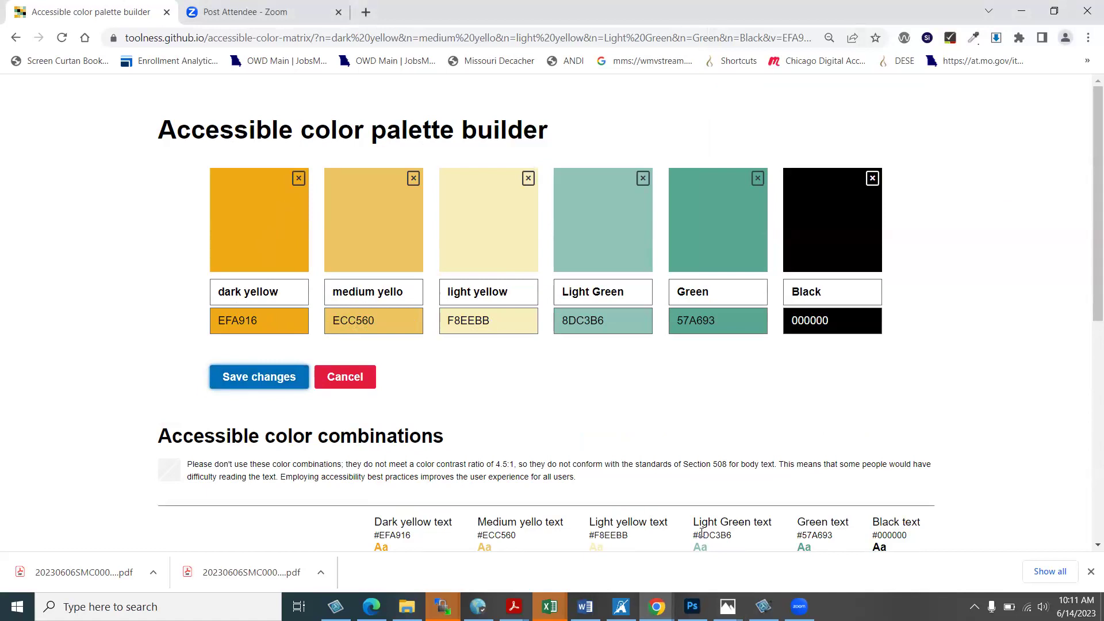
mouse_move(693, 606)
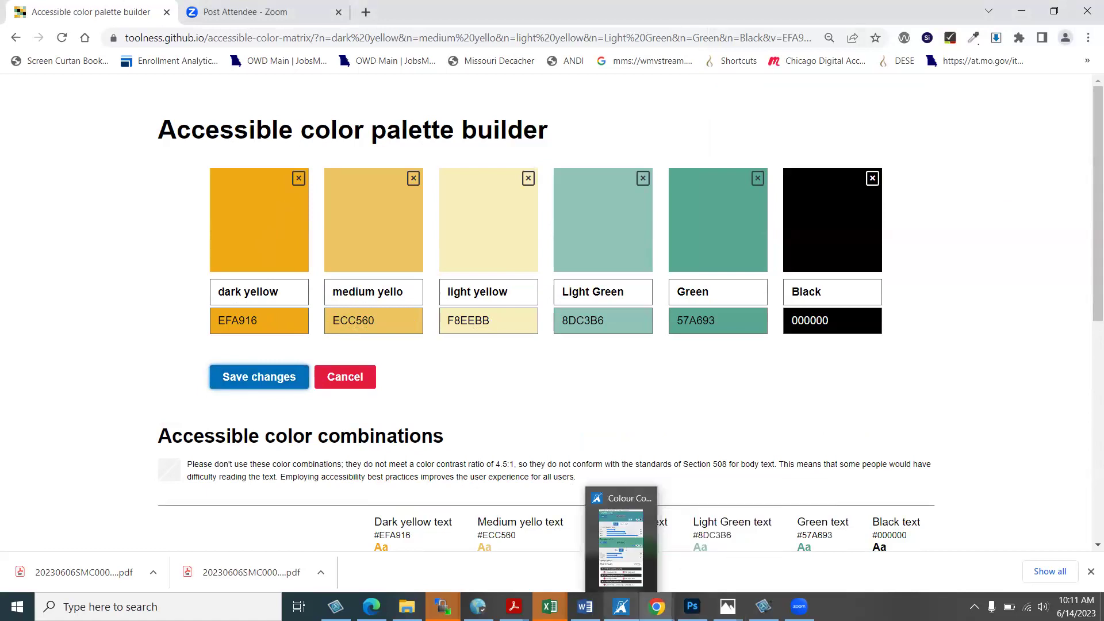
click(621, 606)
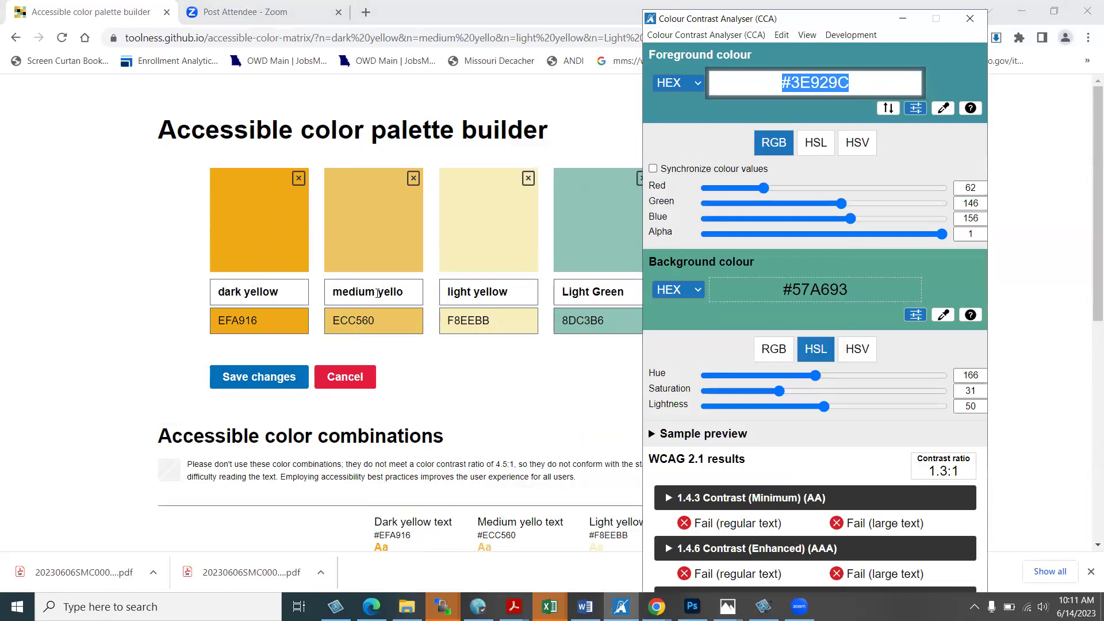
click(406, 290)
text(w)
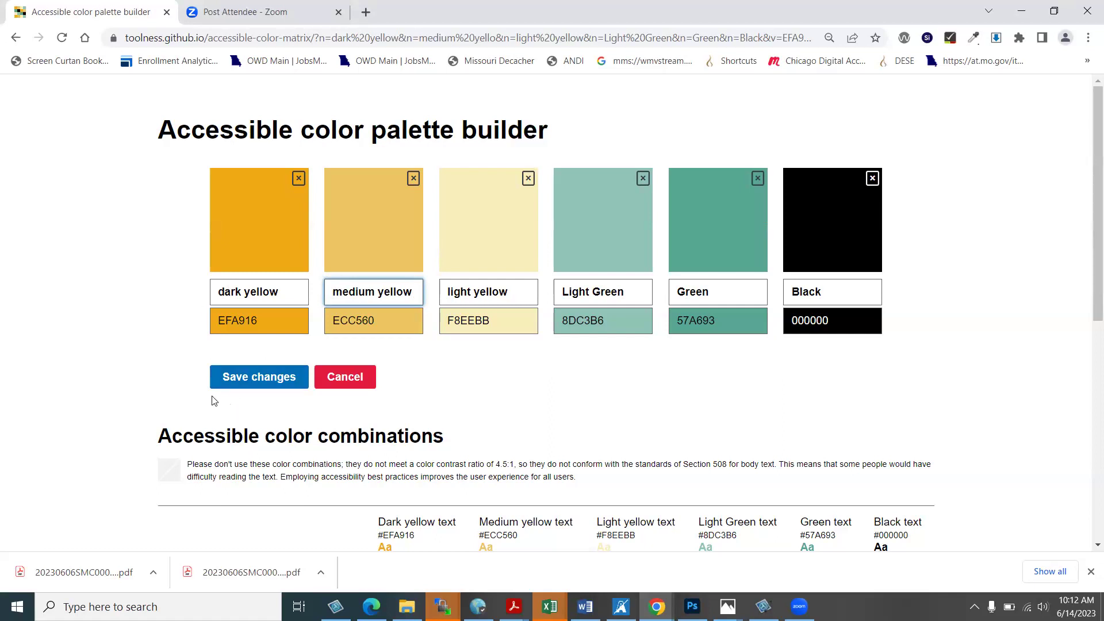
Step: Save the corrected palette, select the page URL, and scroll through the combinations table
click(264, 377)
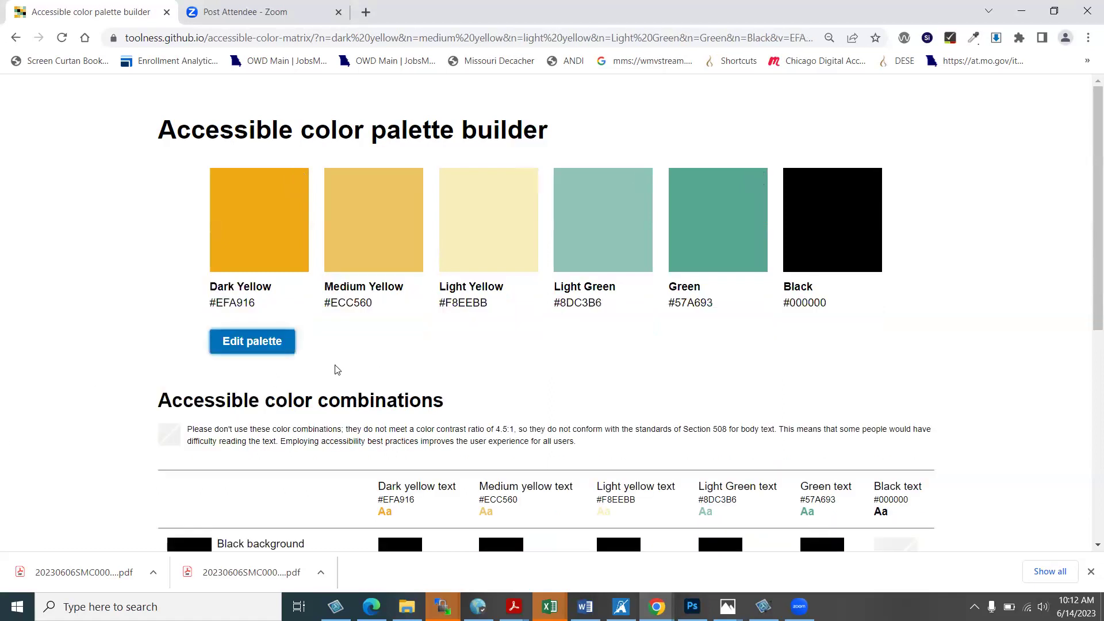
click(542, 38)
key(ctrl+a)
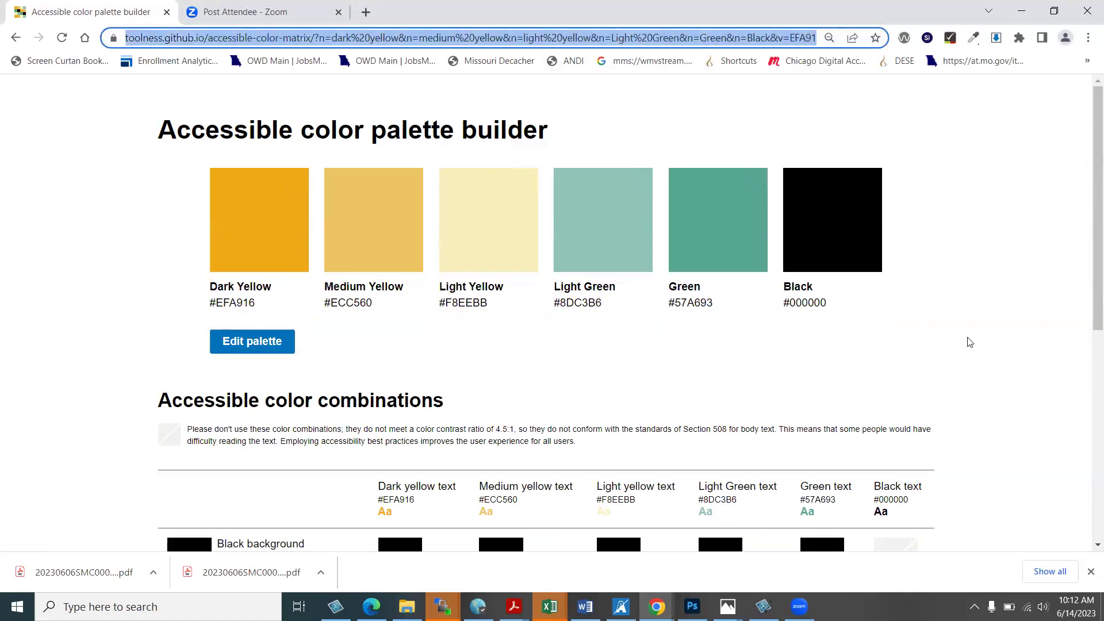
scroll(970, 342, down, 1)
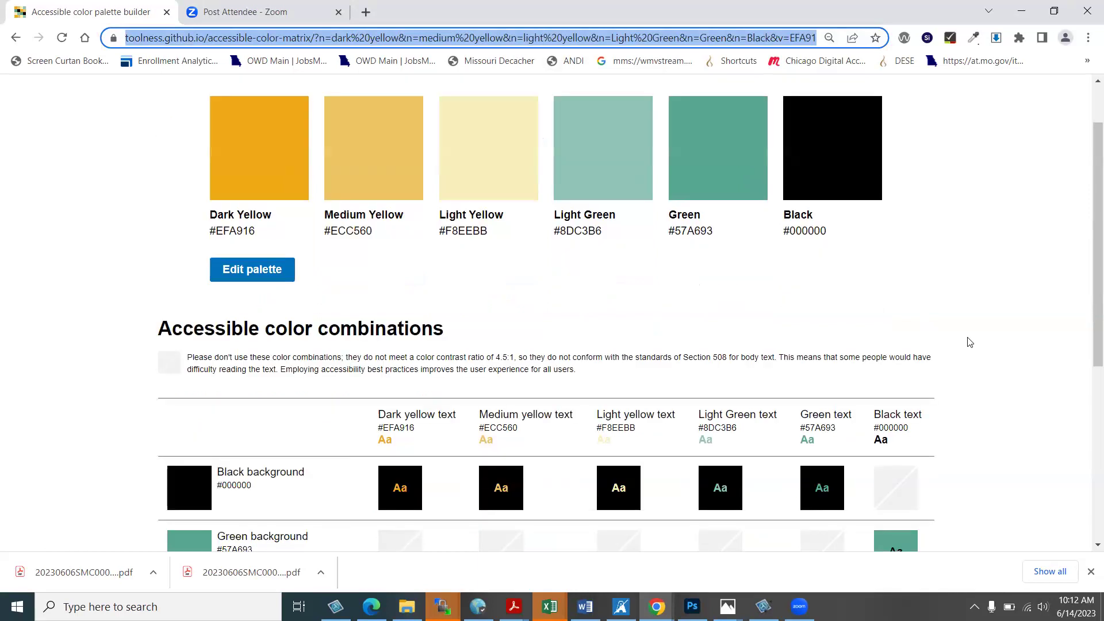
scroll(970, 342, down, 1)
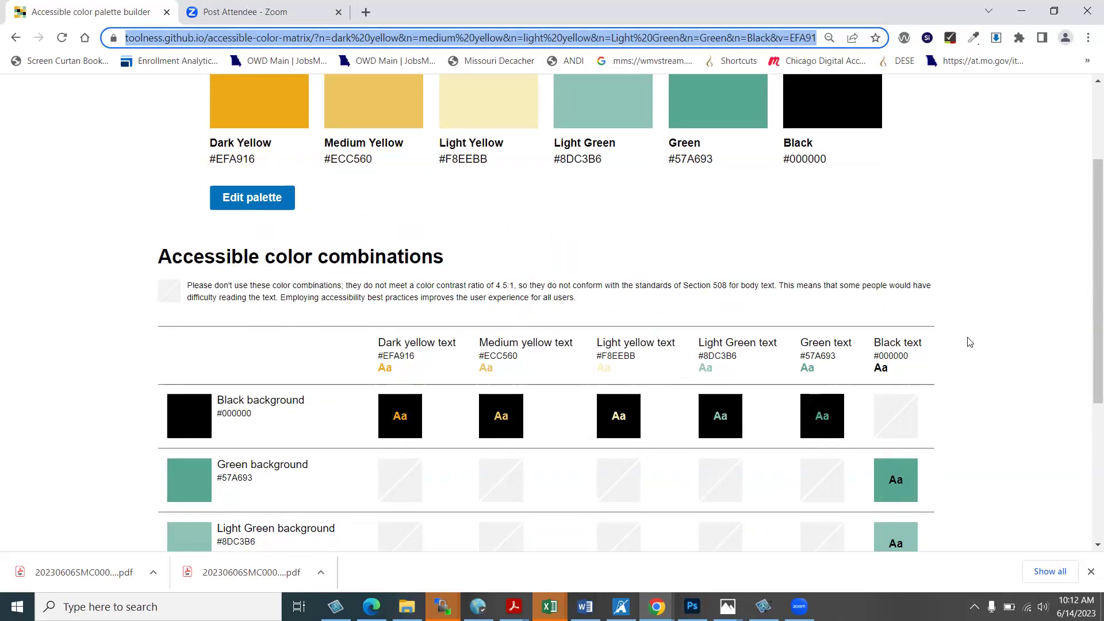
scroll(969, 342, down, 3)
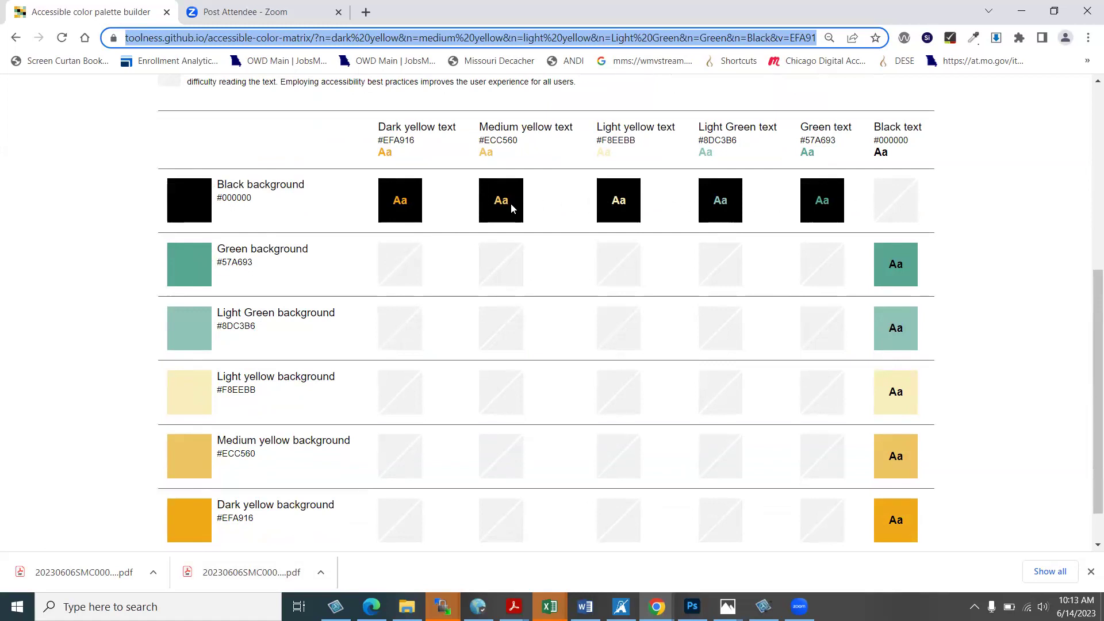
scroll(712, 384, up, 5)
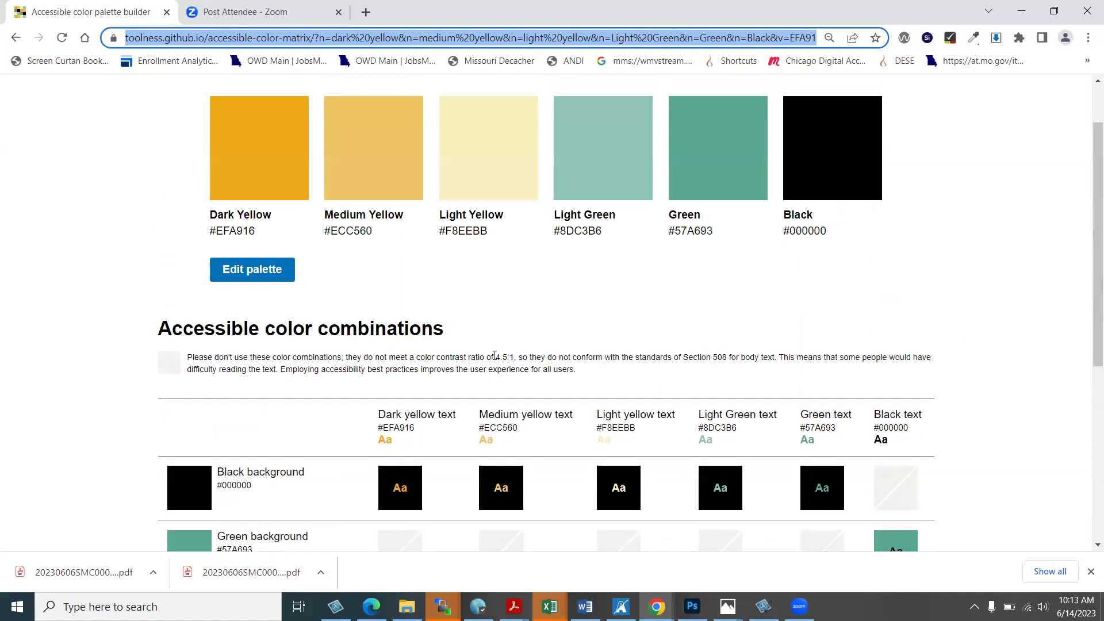
Step: Highlight the 4.5:1 requirement and check the table ratios, such as Black on Green at 7:1
drag(496, 357, 514, 357)
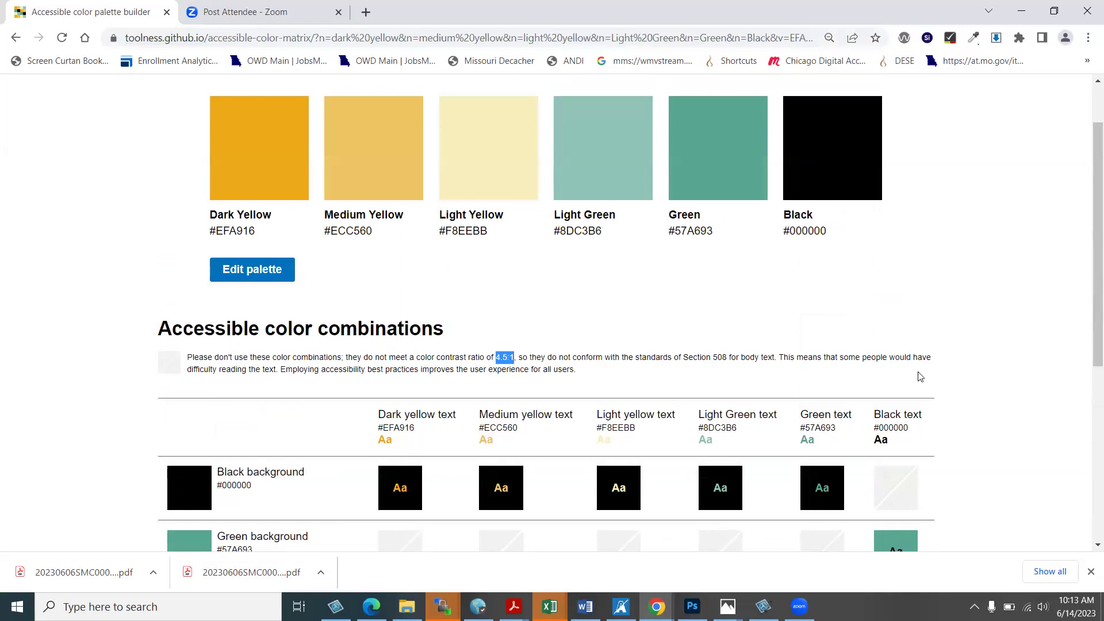
scroll(920, 377, down, 4)
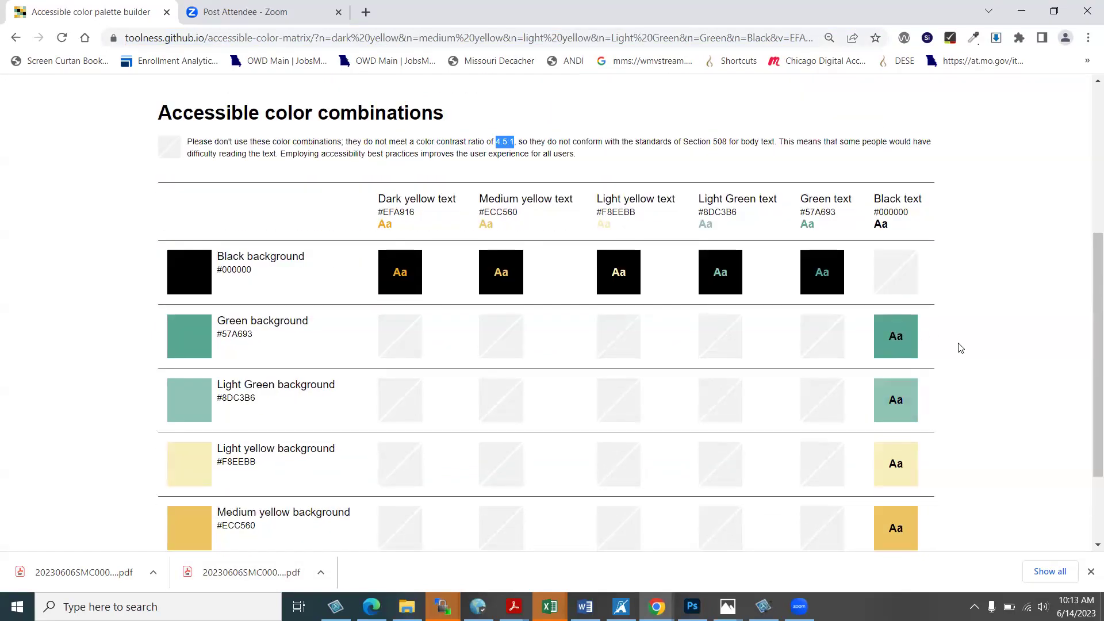
scroll(958, 345, down, 2)
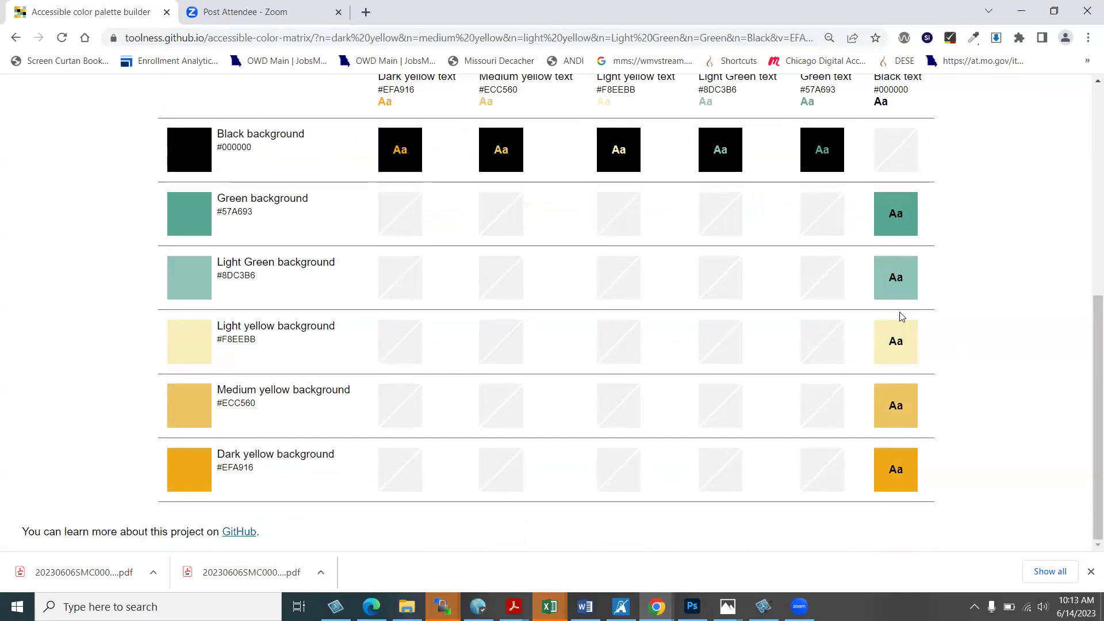
mouse_move(901, 205)
mouse_move(901, 225)
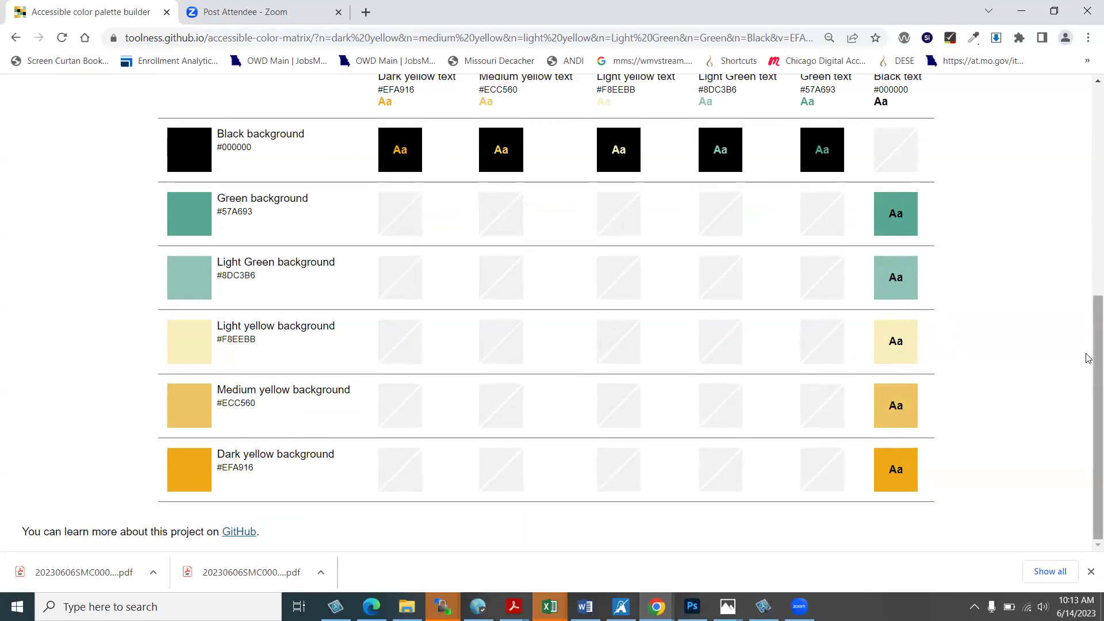
scroll(1003, 440, up, 4)
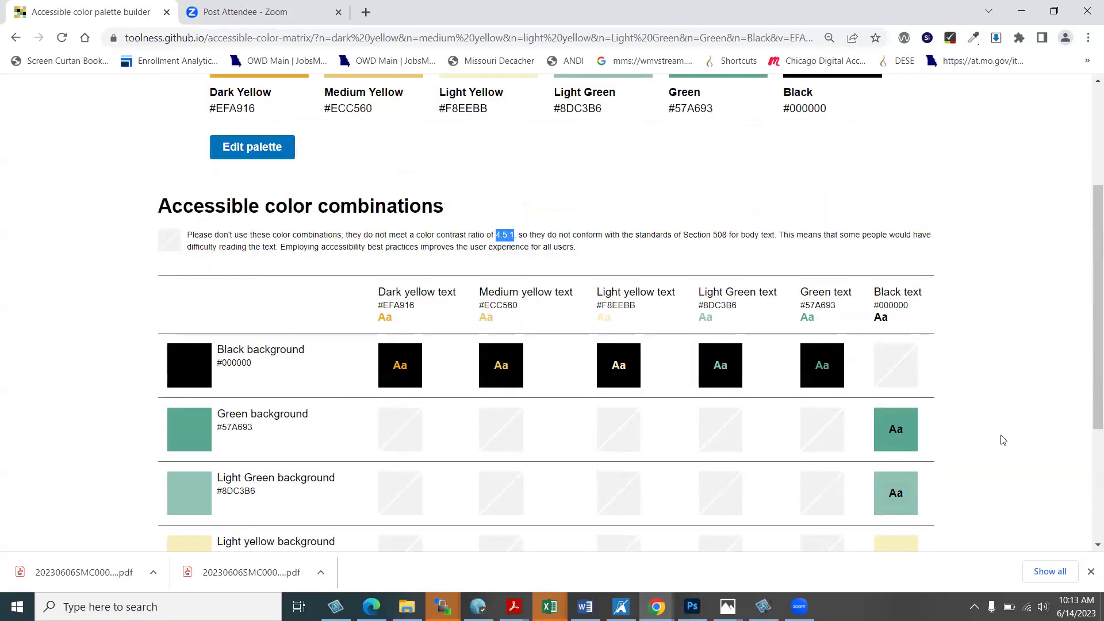
scroll(1003, 440, up, 4)
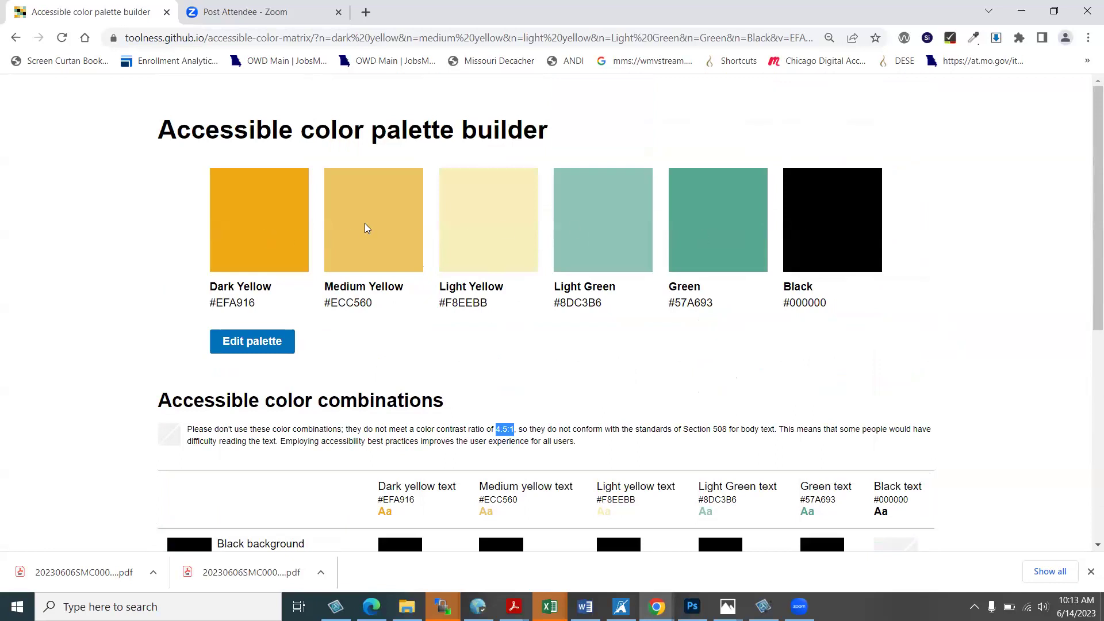
Step: Reopen palette editing and sample the banner's light gray text colour as the CCA foreground
click(274, 342)
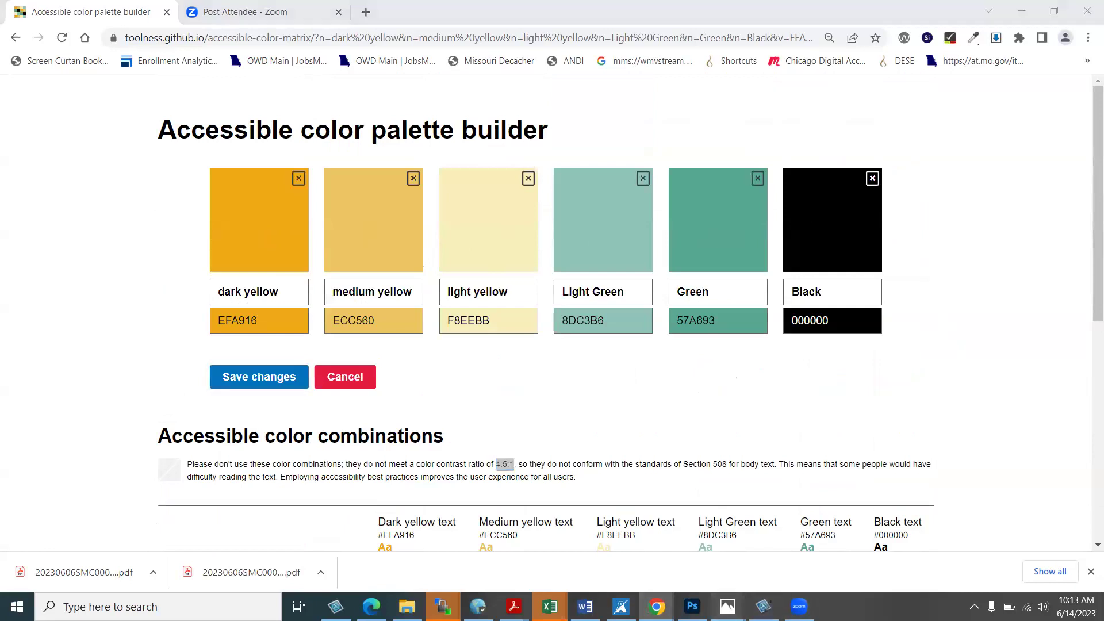
mouse_move(728, 605)
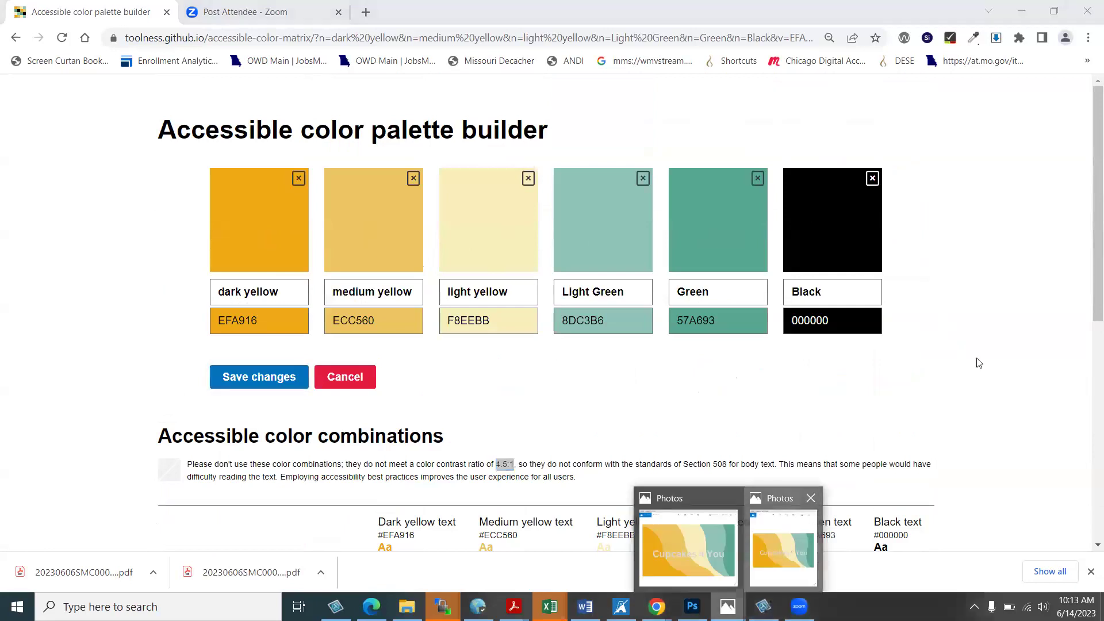
click(783, 546)
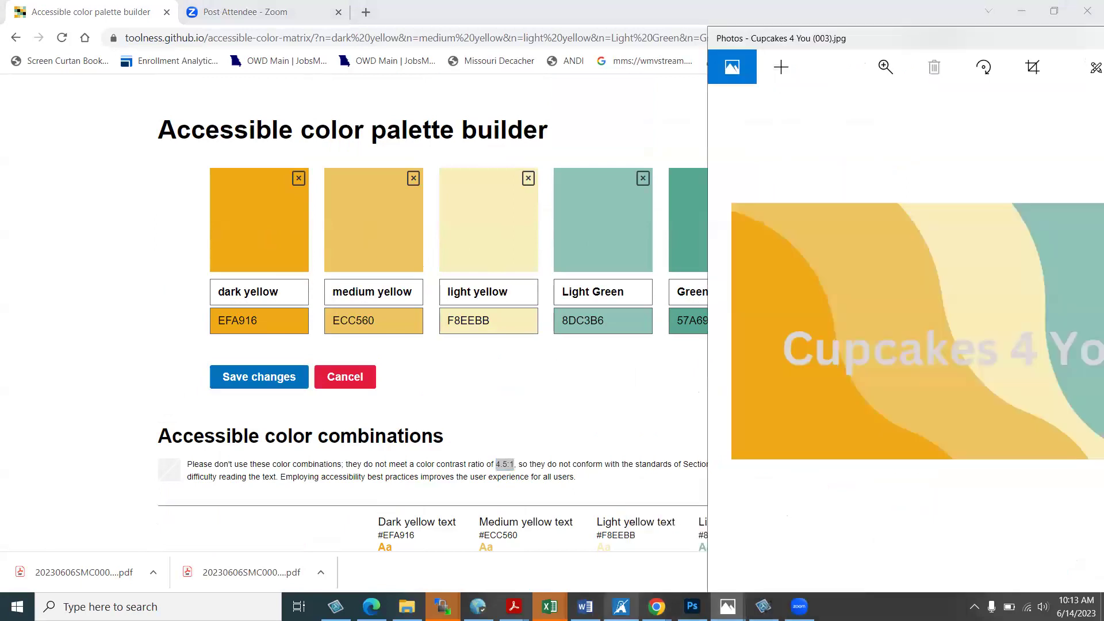
click(631, 597)
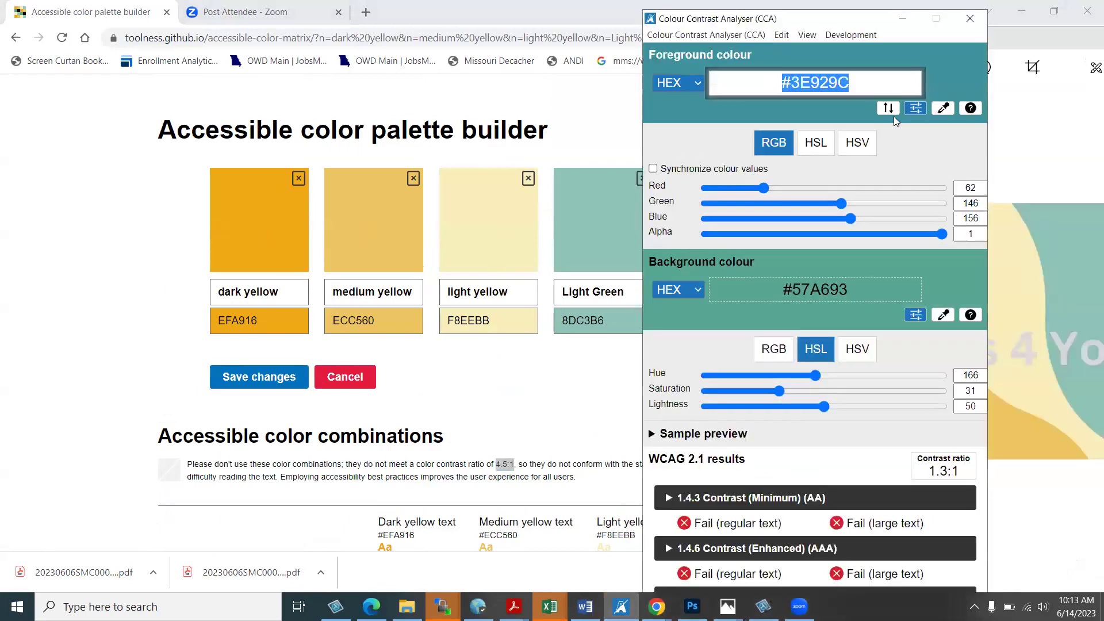
click(941, 110)
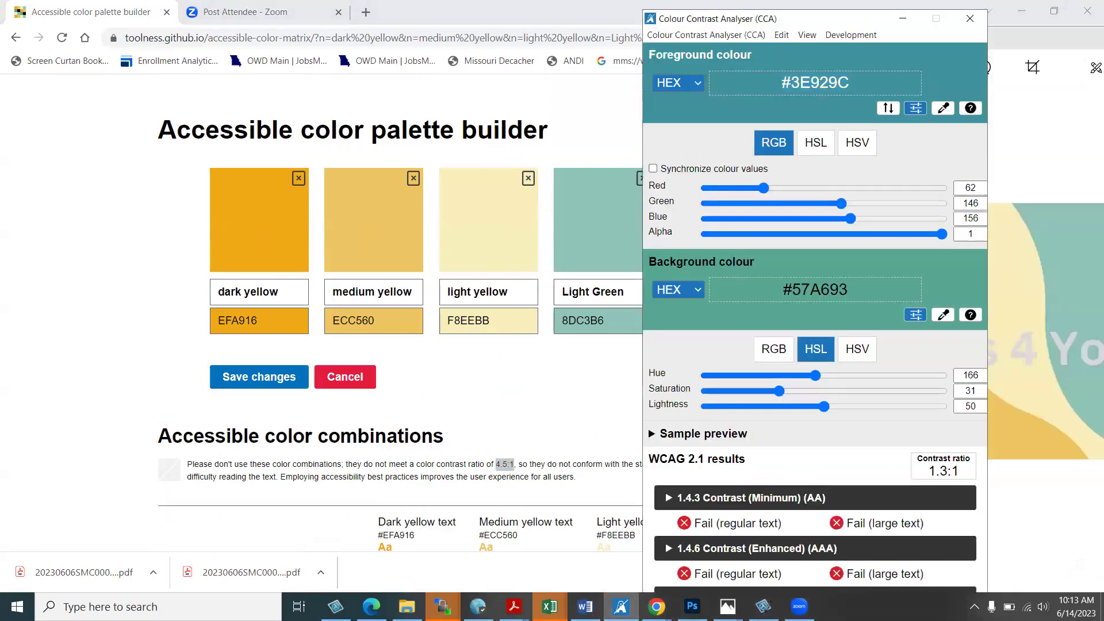
click(1019, 345)
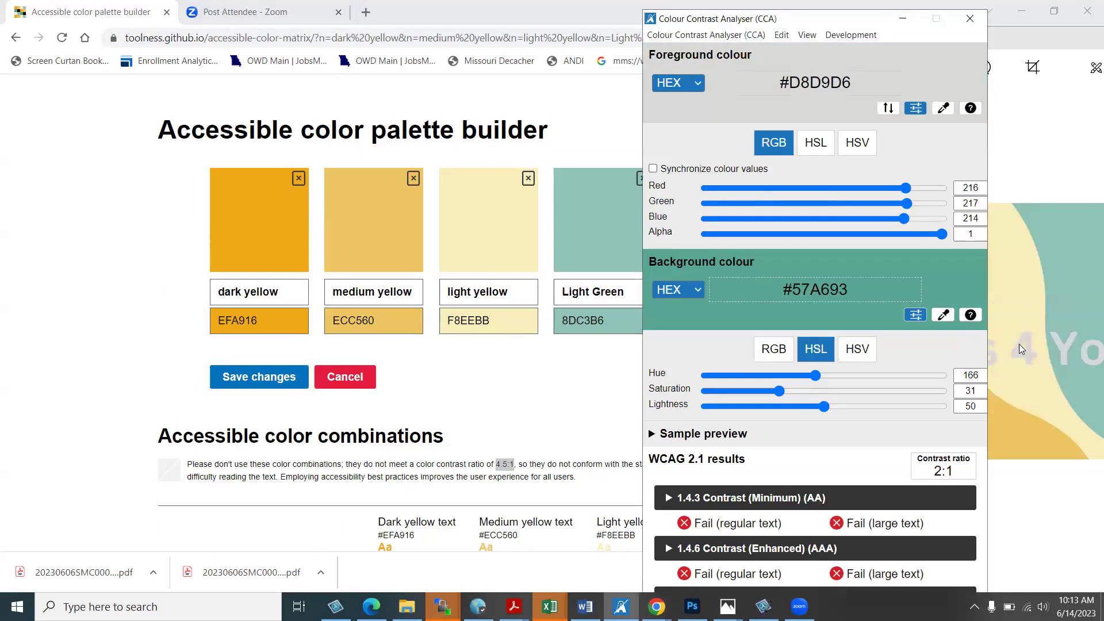
click(529, 374)
Step: Replace the Black swatch's 000000 with the copied #D8D9D6 and rename it Gray
drag(843, 292, 776, 302)
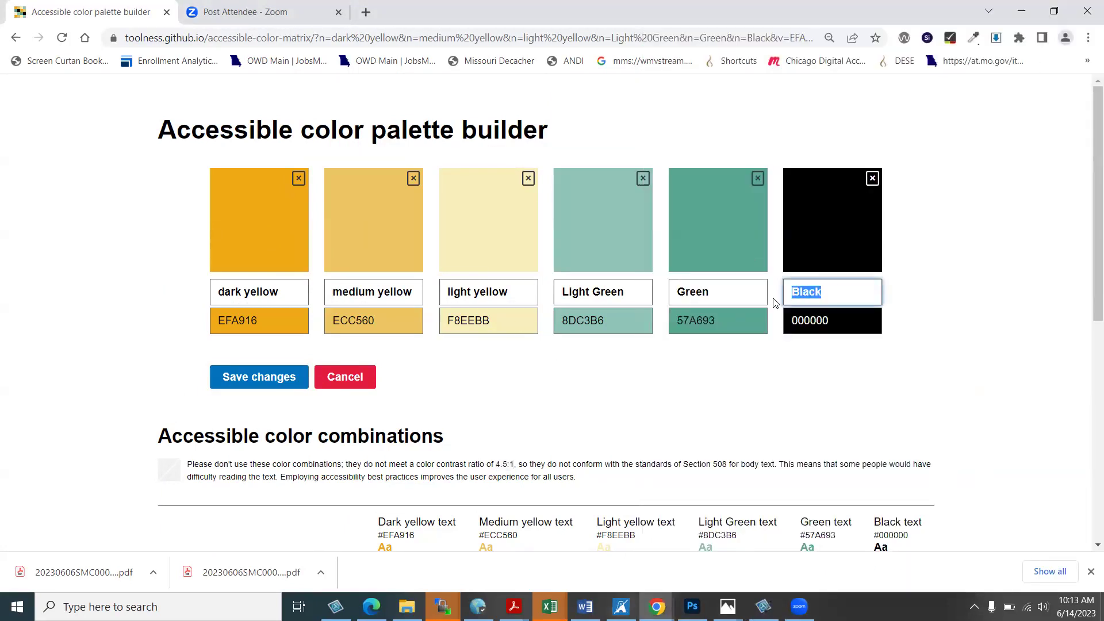
drag(846, 331, 784, 329)
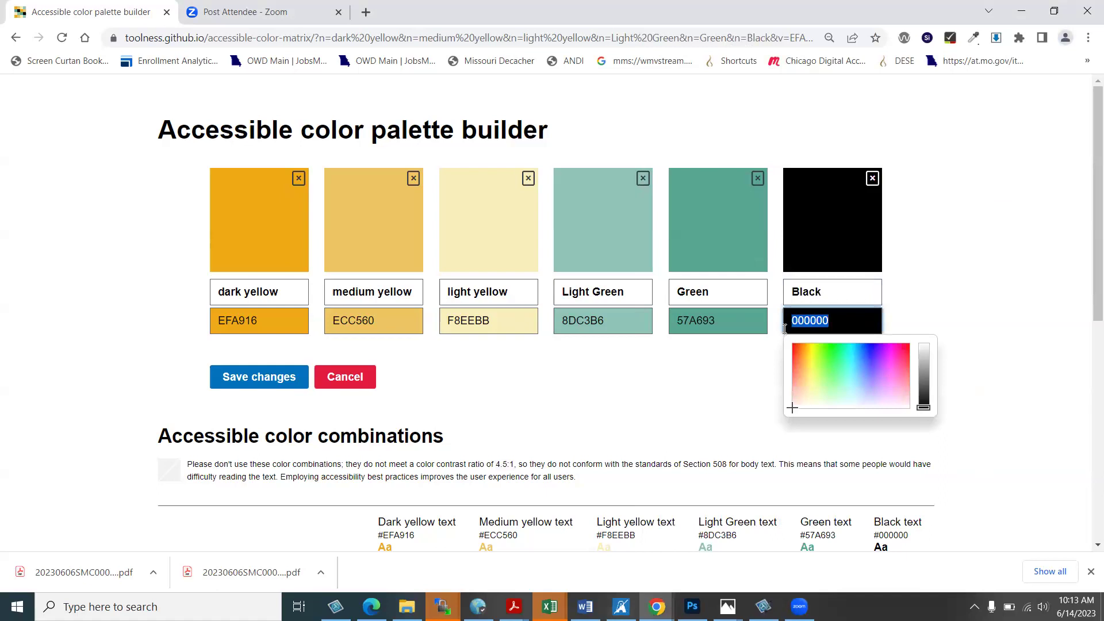
key(BackSpace)
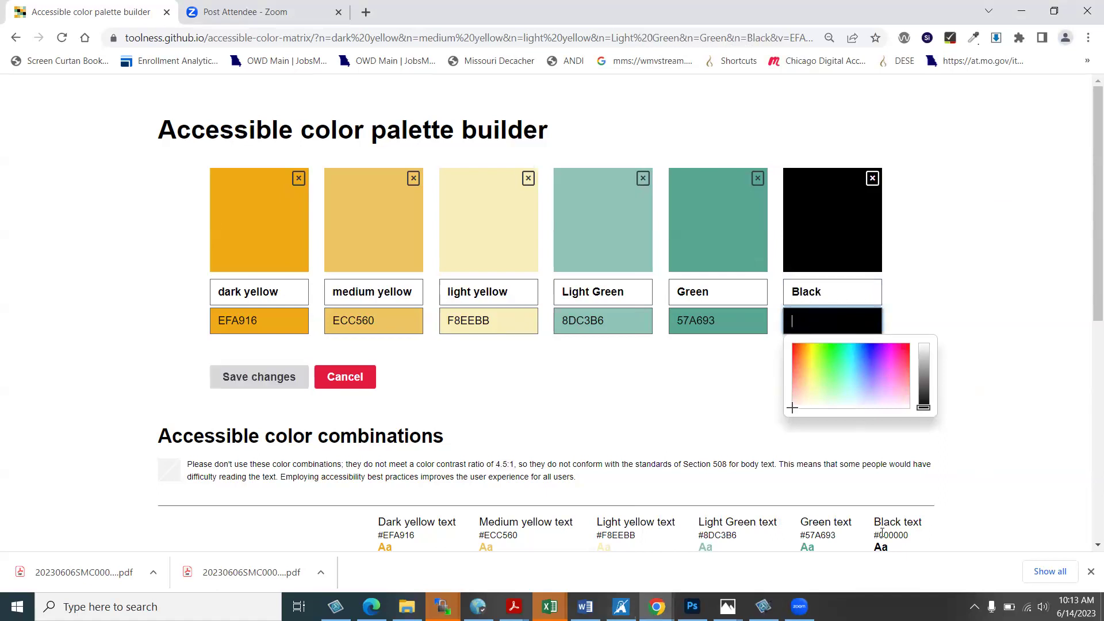
click(622, 606)
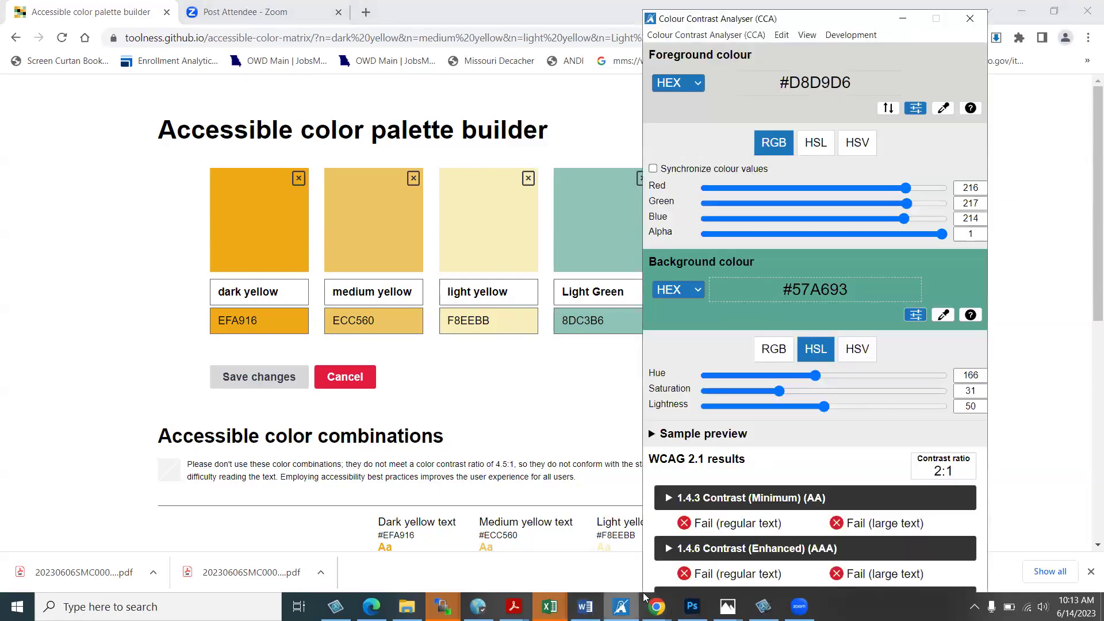
click(840, 77)
key(ctrl+c)
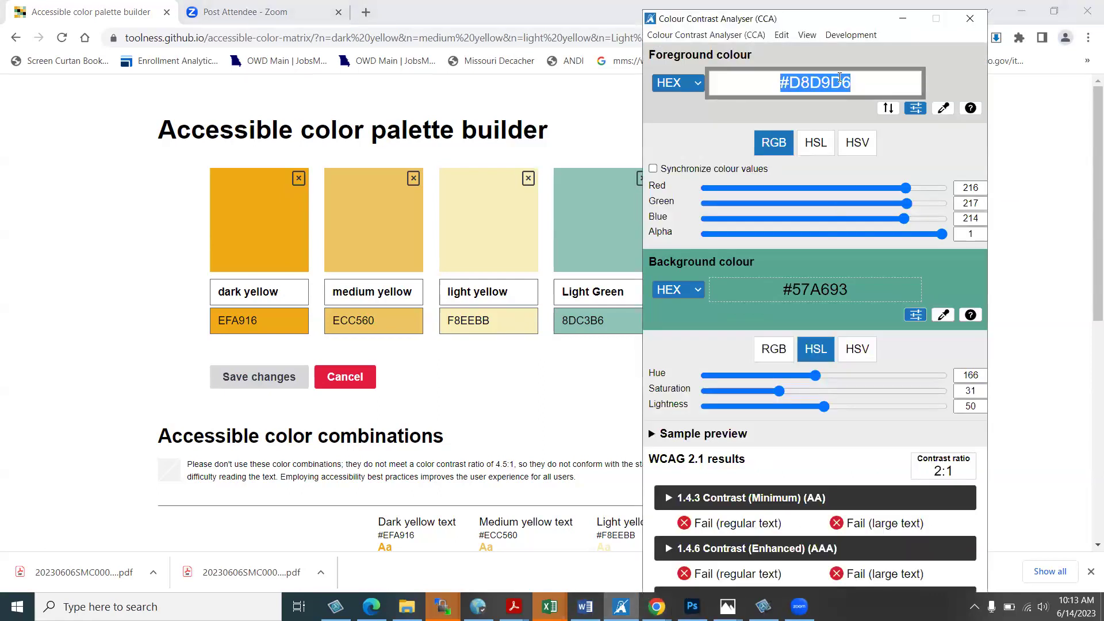
right_click(839, 77)
click(866, 89)
click(598, 388)
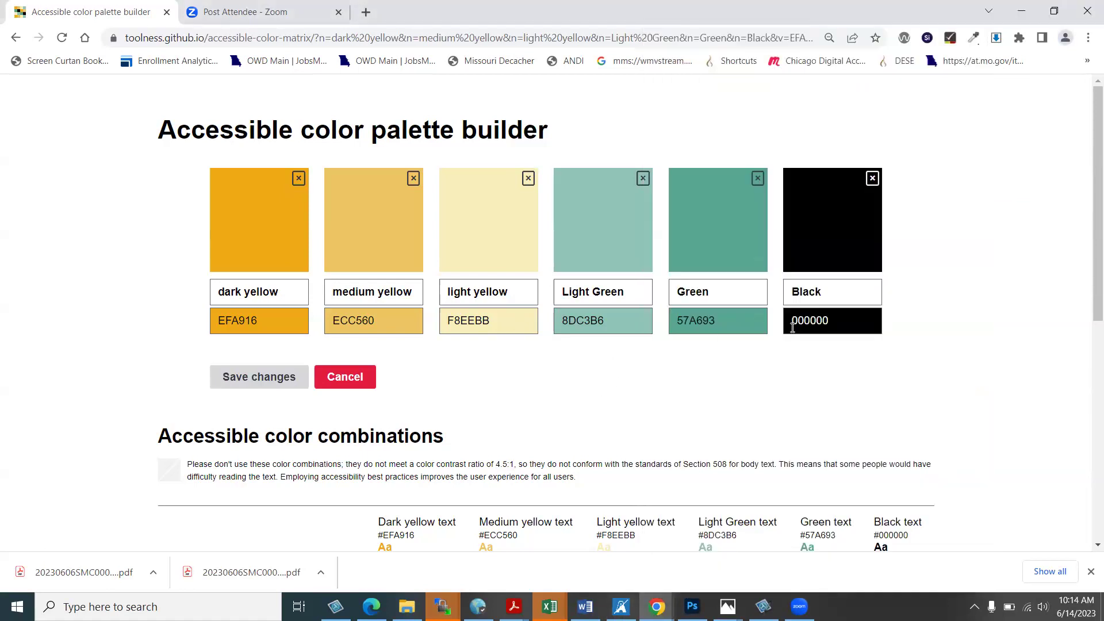
click(793, 327)
key(ctrl+v)
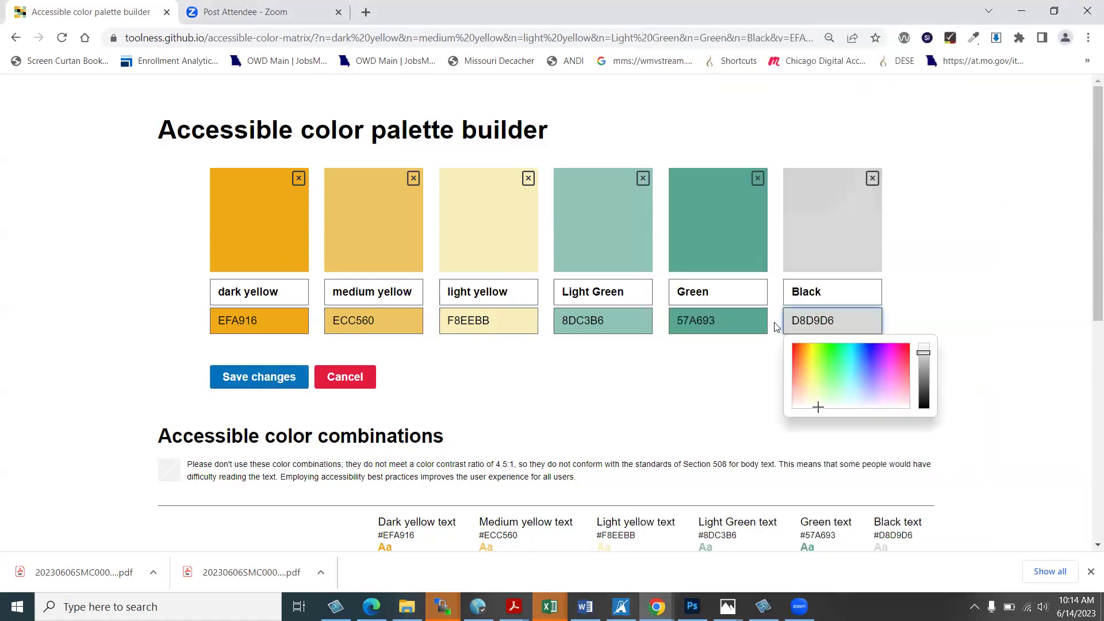
key(shift+Tab)
text(Gray)
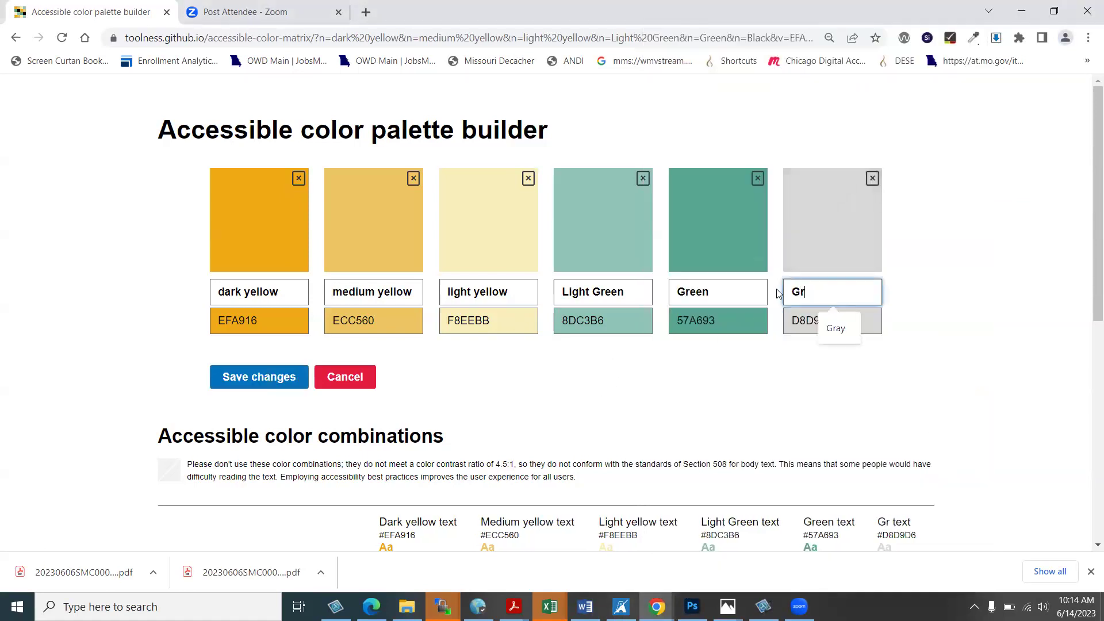
Step: Save the palette with Gray #D8D9D6 and see every combination now fail 4.5:1
click(273, 377)
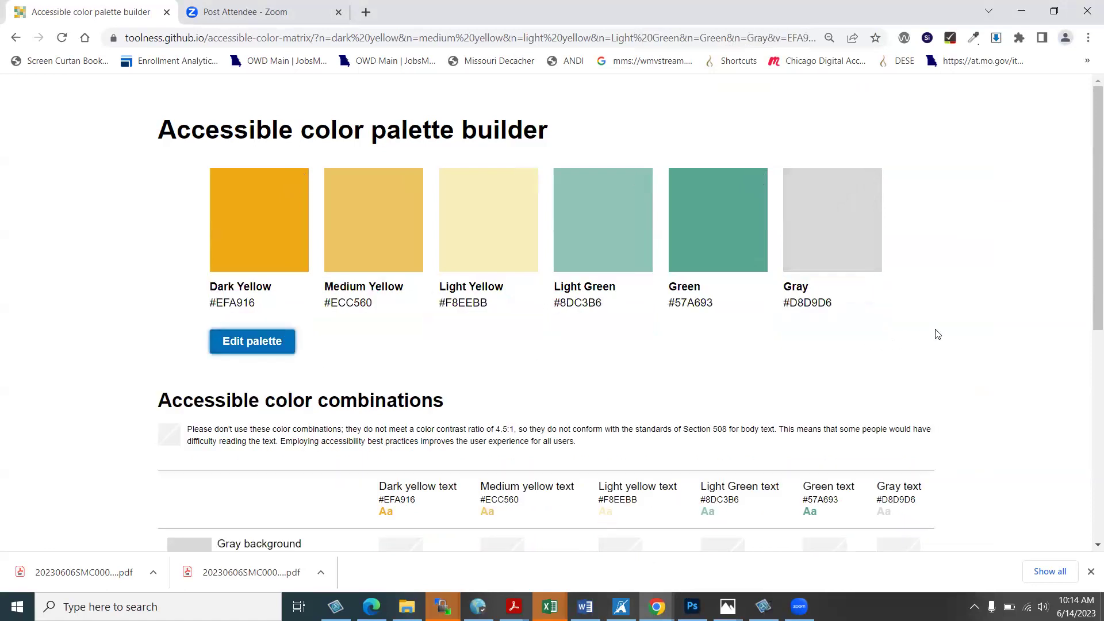
scroll(937, 334, down, 5)
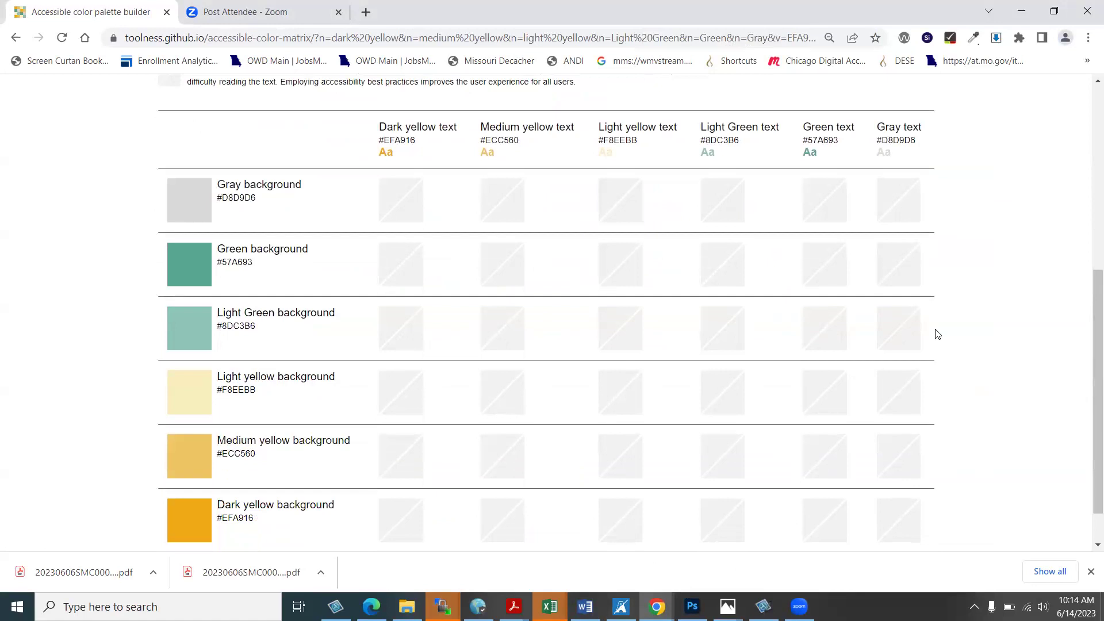
scroll(937, 334, up, 2)
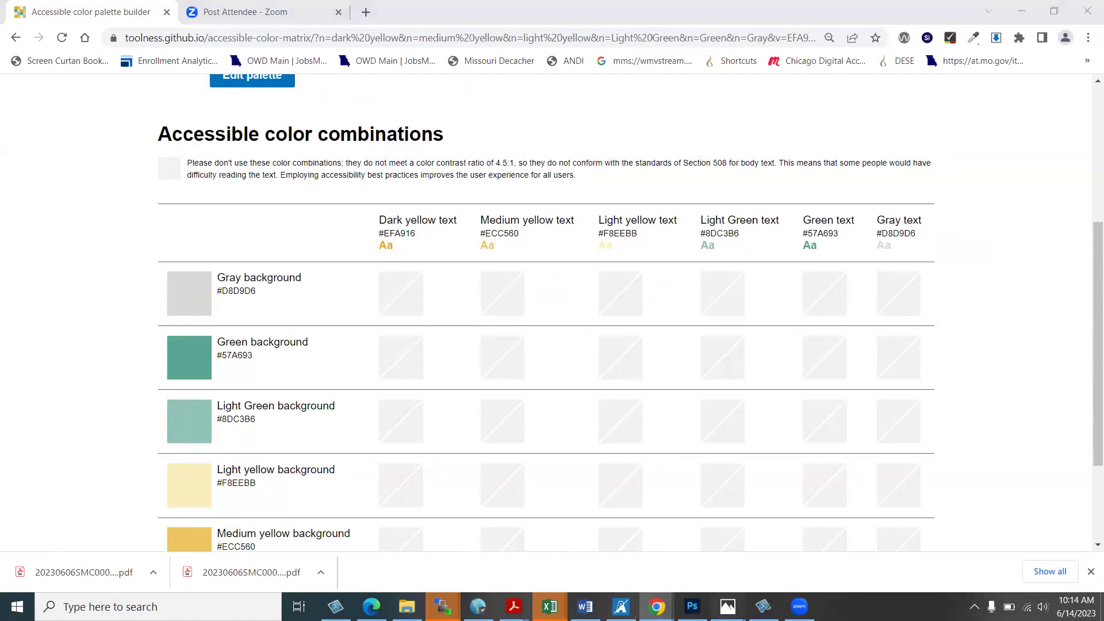
mouse_move(727, 606)
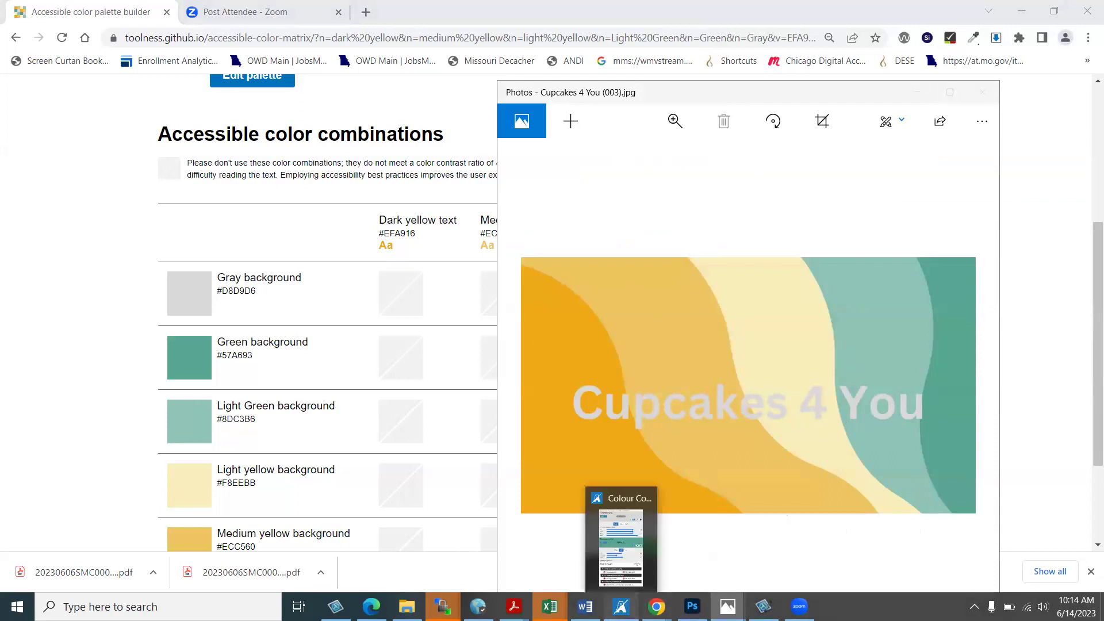
Step: Lower the CCA foreground's HSL lightness to get #989A92 and copy its hex value
click(621, 607)
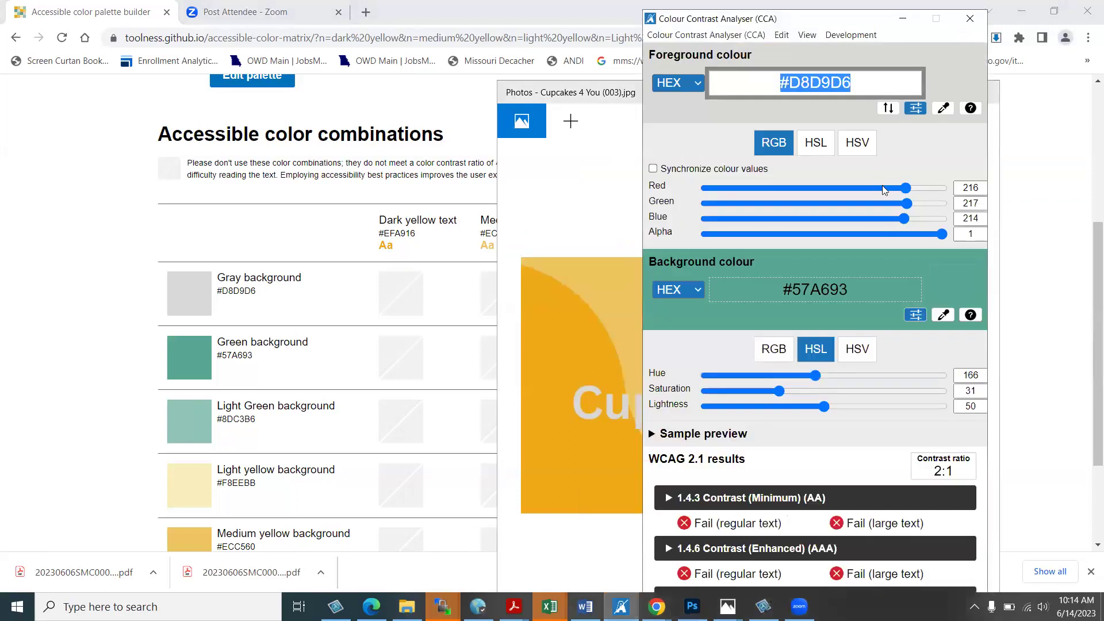
click(815, 142)
drag(907, 201, 844, 201)
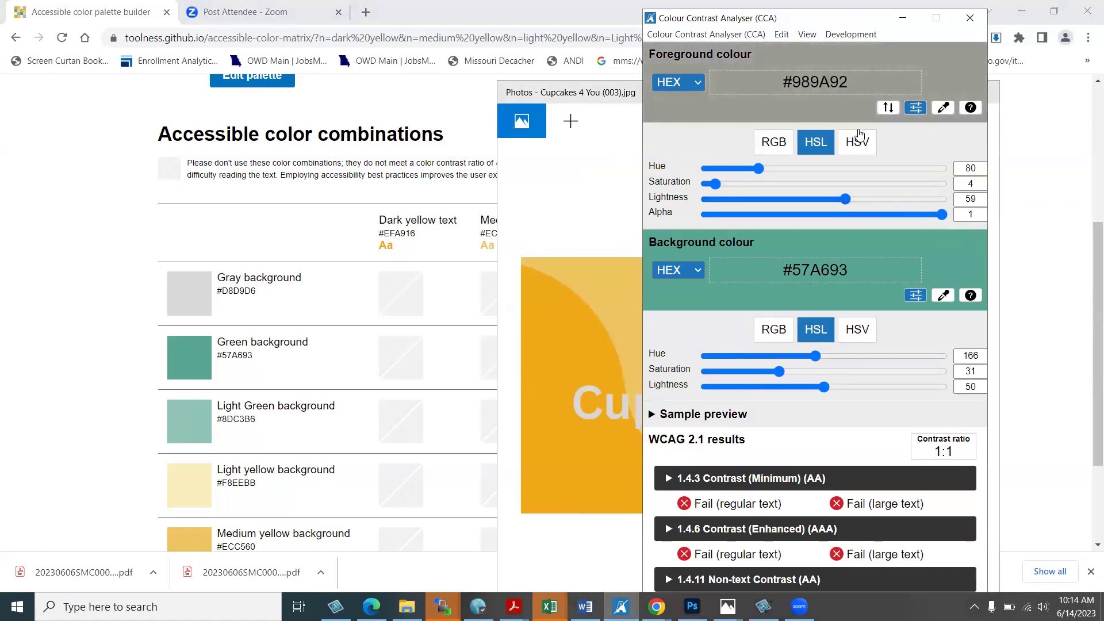
click(828, 82)
key(ctrl+c)
right_click(830, 84)
key(Escape)
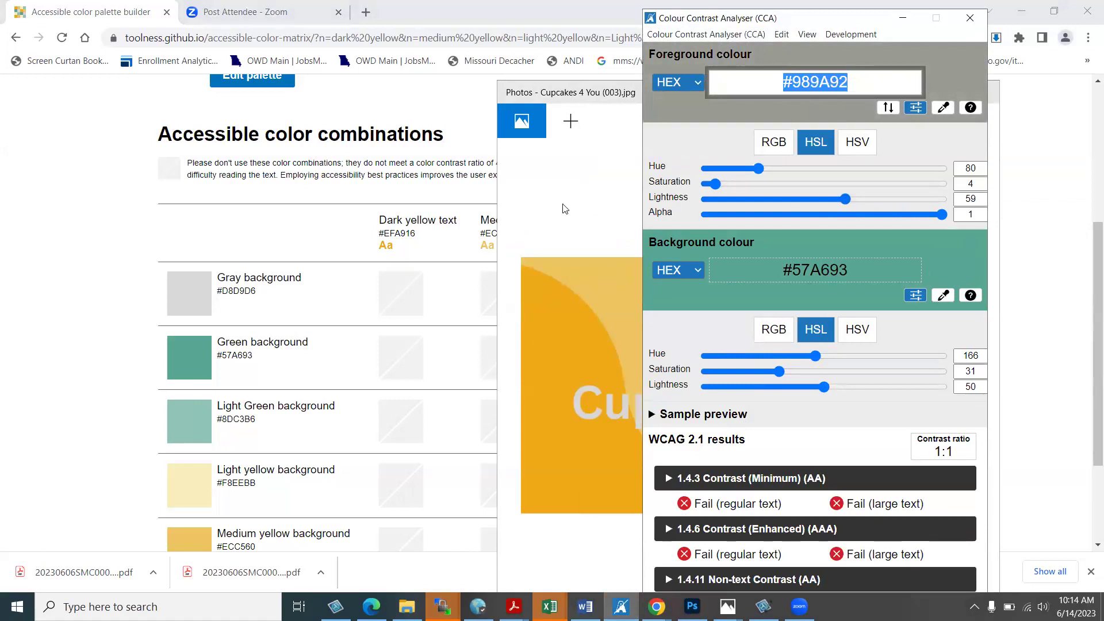
click(127, 250)
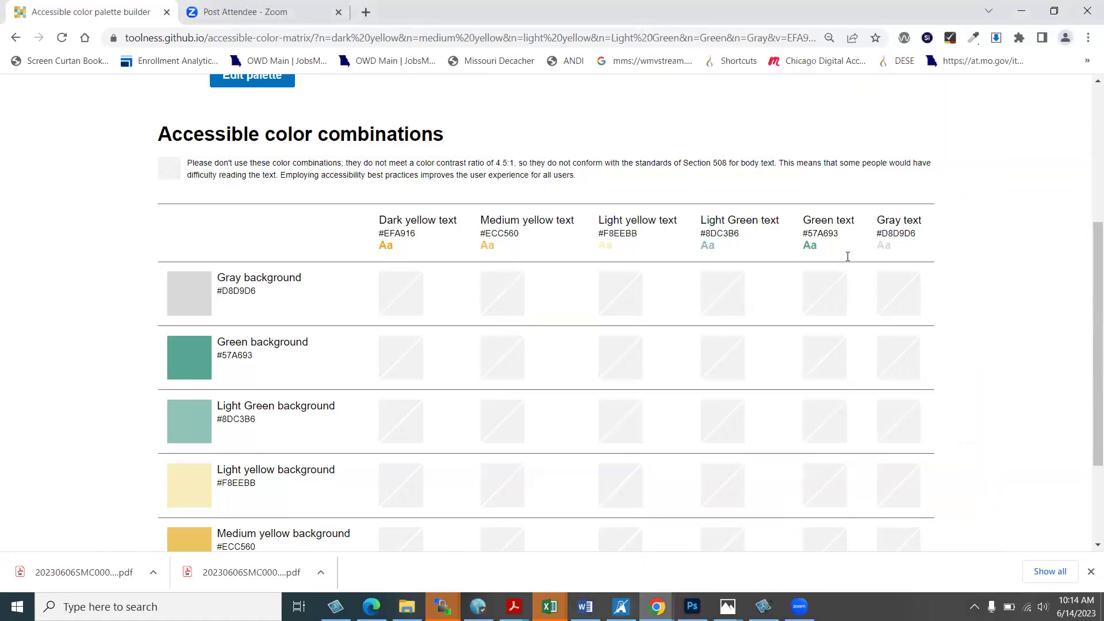
Step: Paste #989A92 into the Gray swatch, save, and confirm all pairings still fail 4.5:1
scroll(784, 249, up, 3)
click(254, 294)
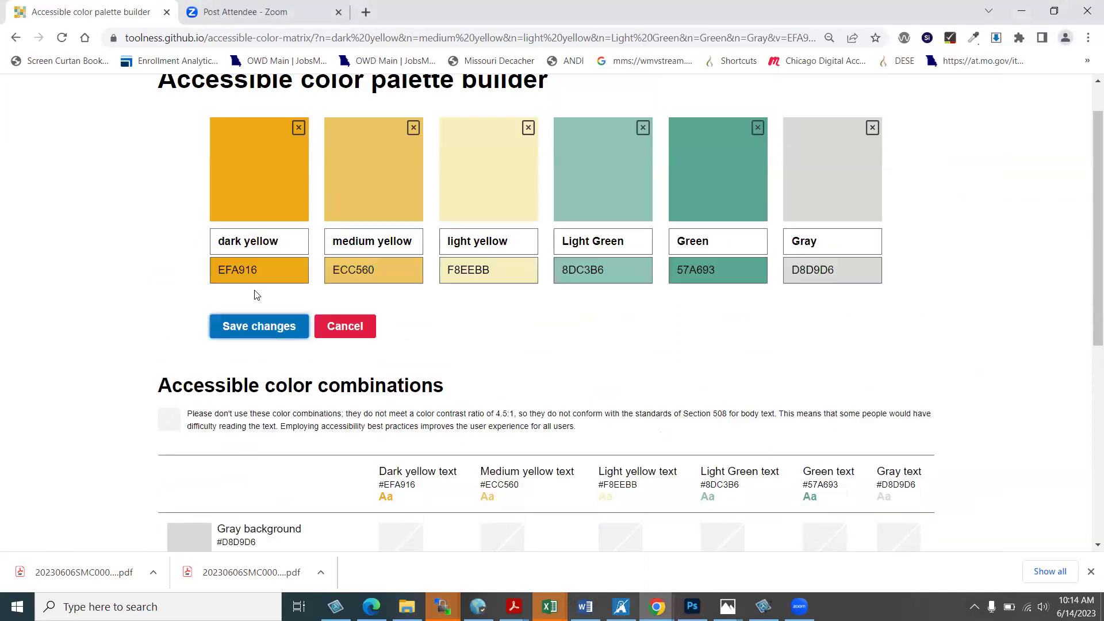
click(835, 272)
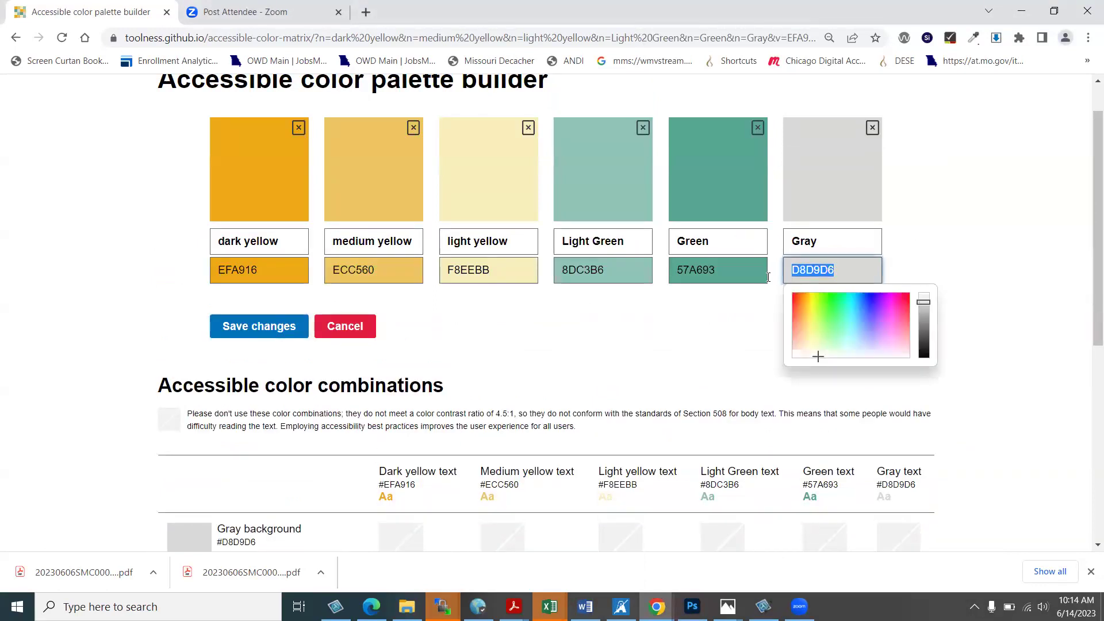
key(ctrl+v)
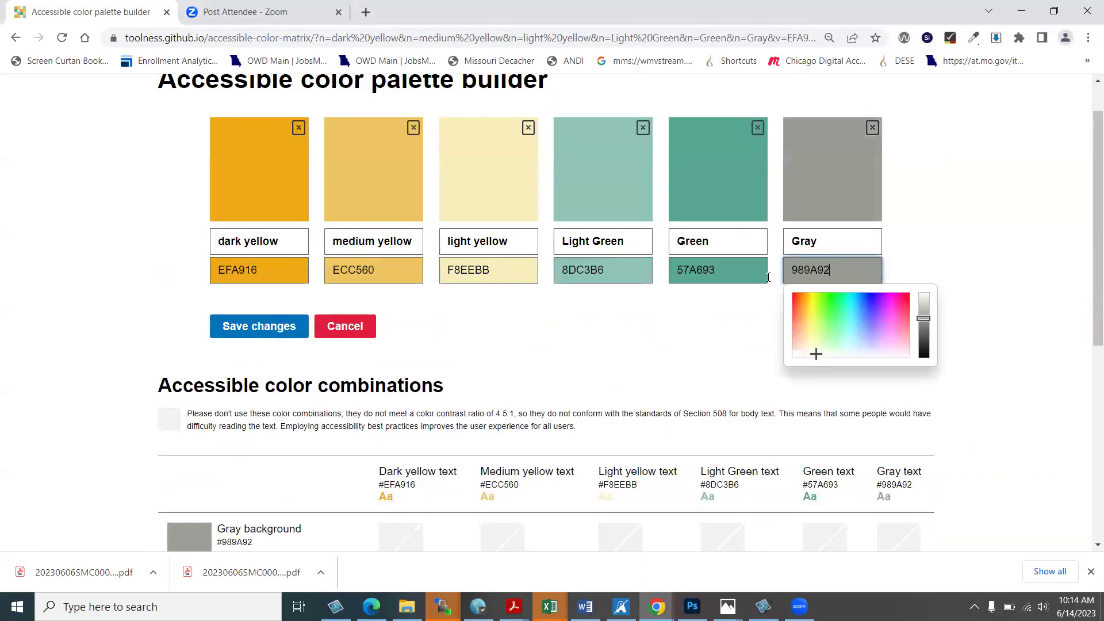
click(270, 336)
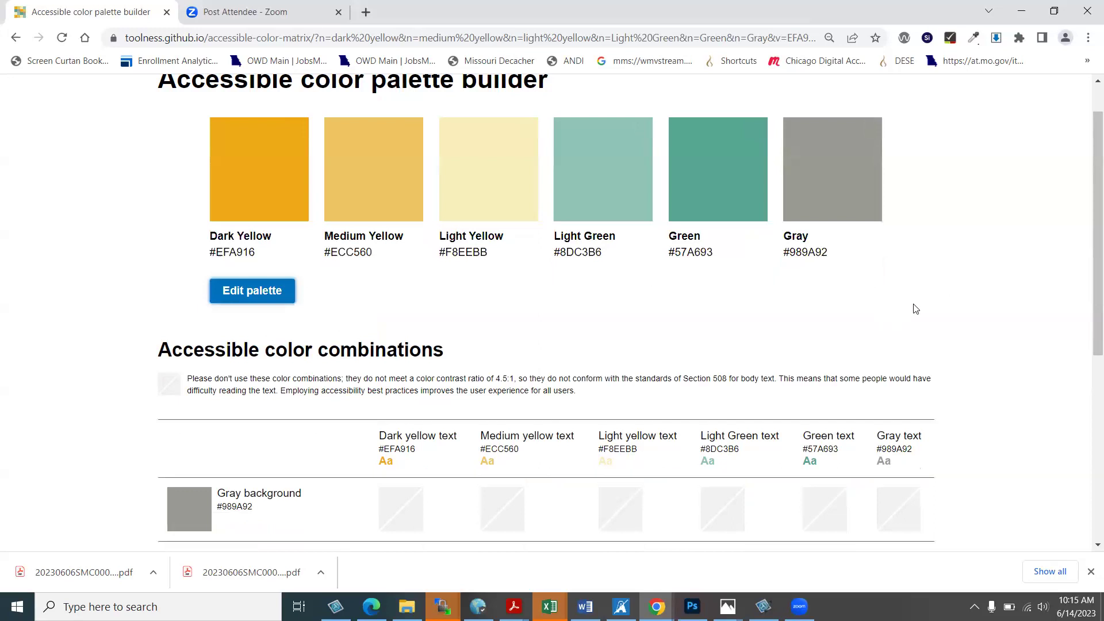
scroll(915, 309, down, 2)
scroll(915, 309, down, 4)
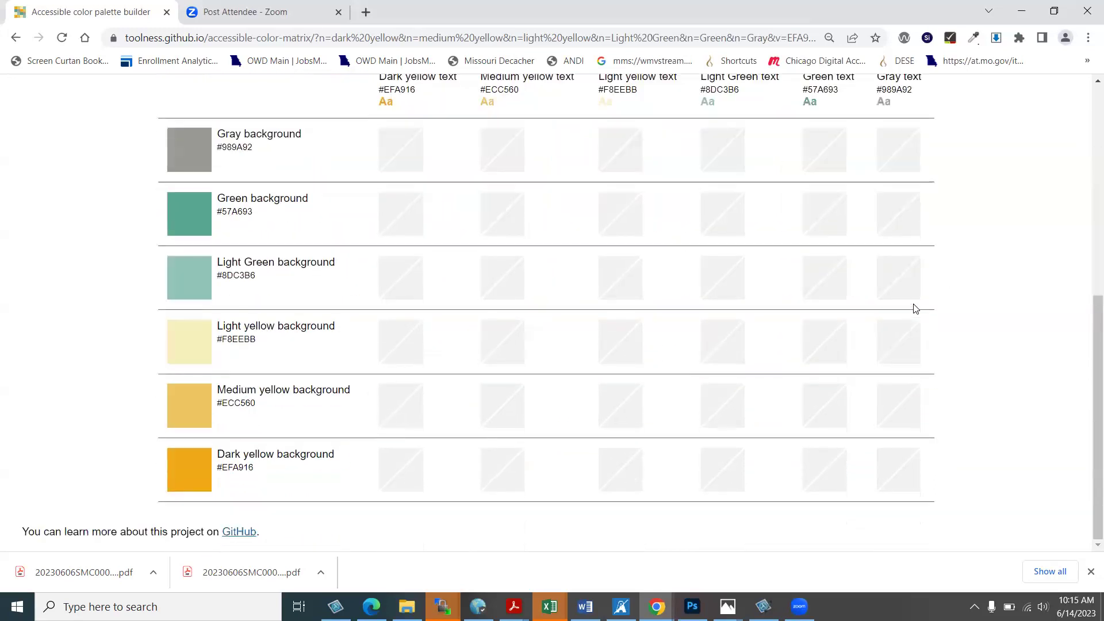
scroll(915, 309, up, 3)
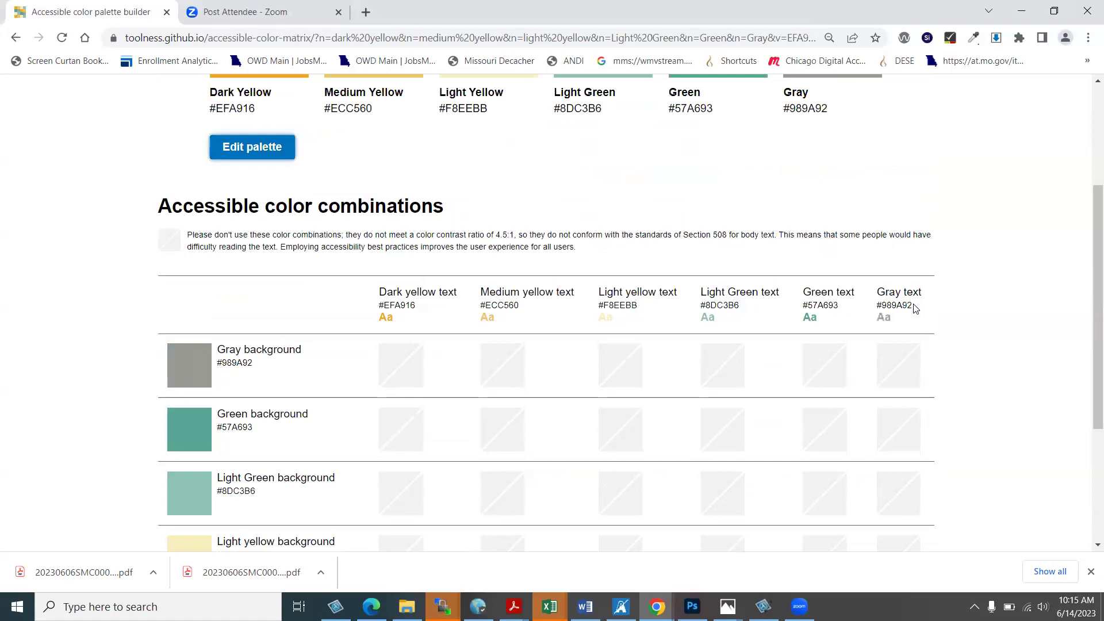
scroll(916, 309, down, 1)
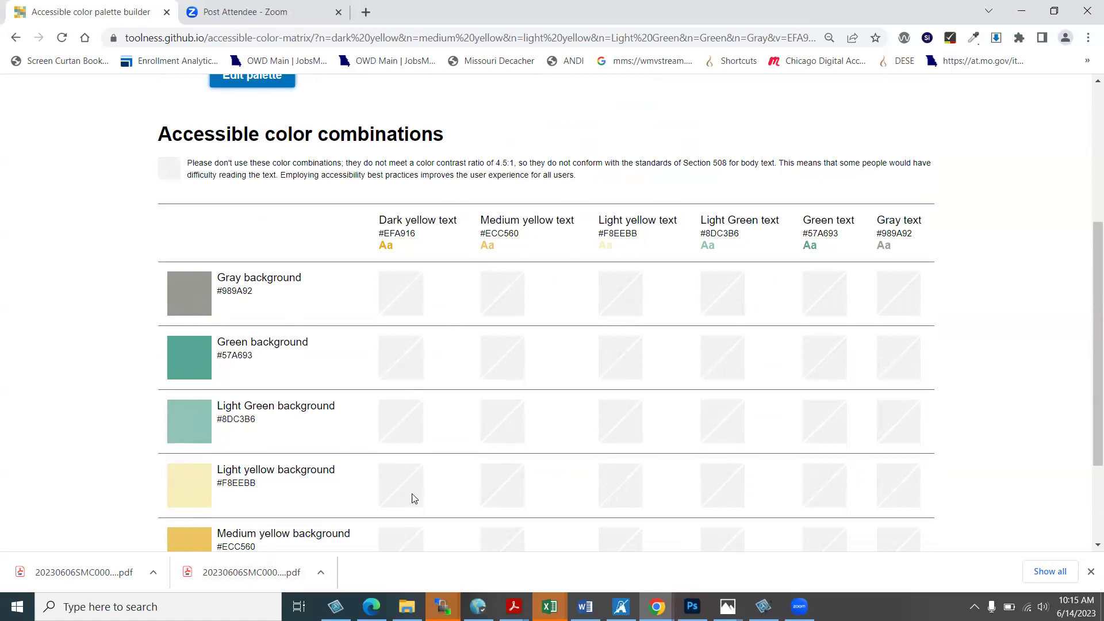
mouse_move(734, 600)
scroll(362, 429, up, 4)
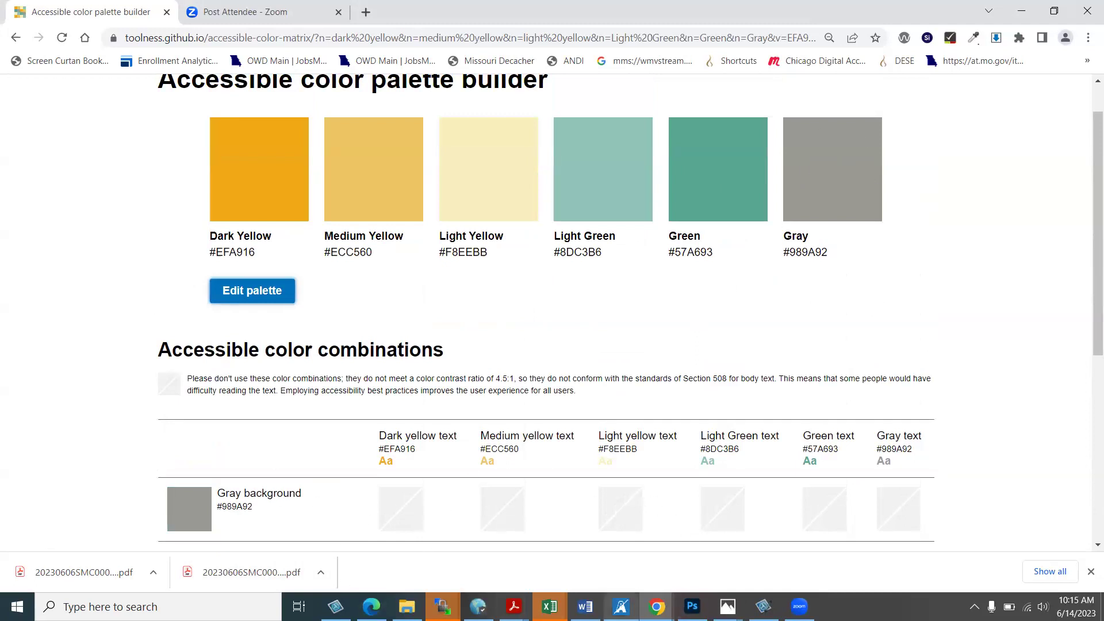
Step: Darken the CCA gray further to 7C7F76, paste it into the Gray swatch, and save
click(637, 596)
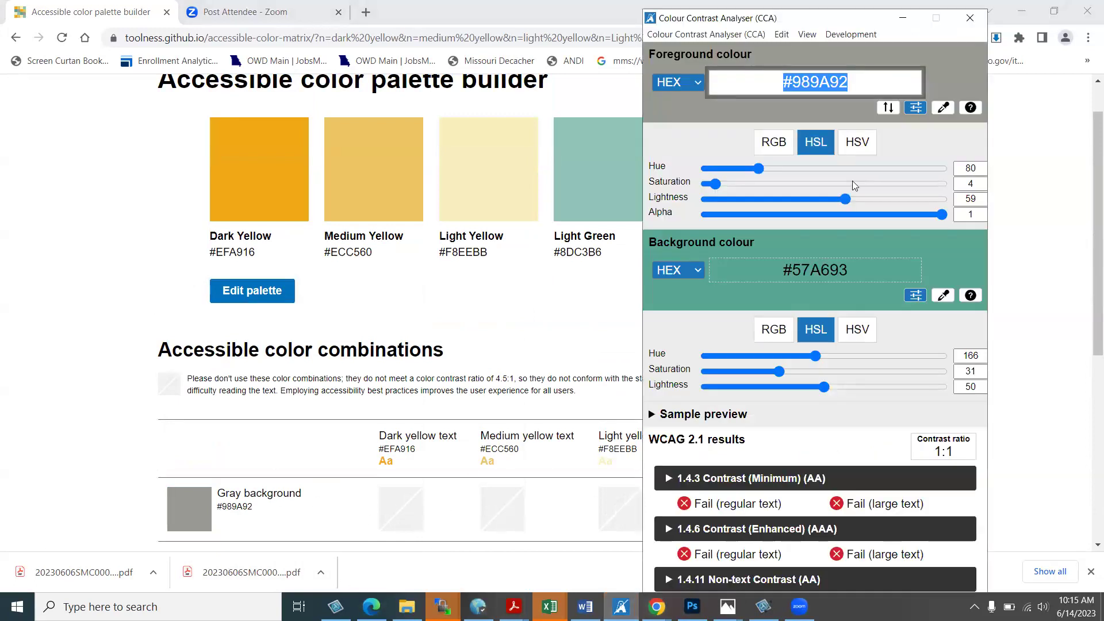
drag(846, 201, 819, 198)
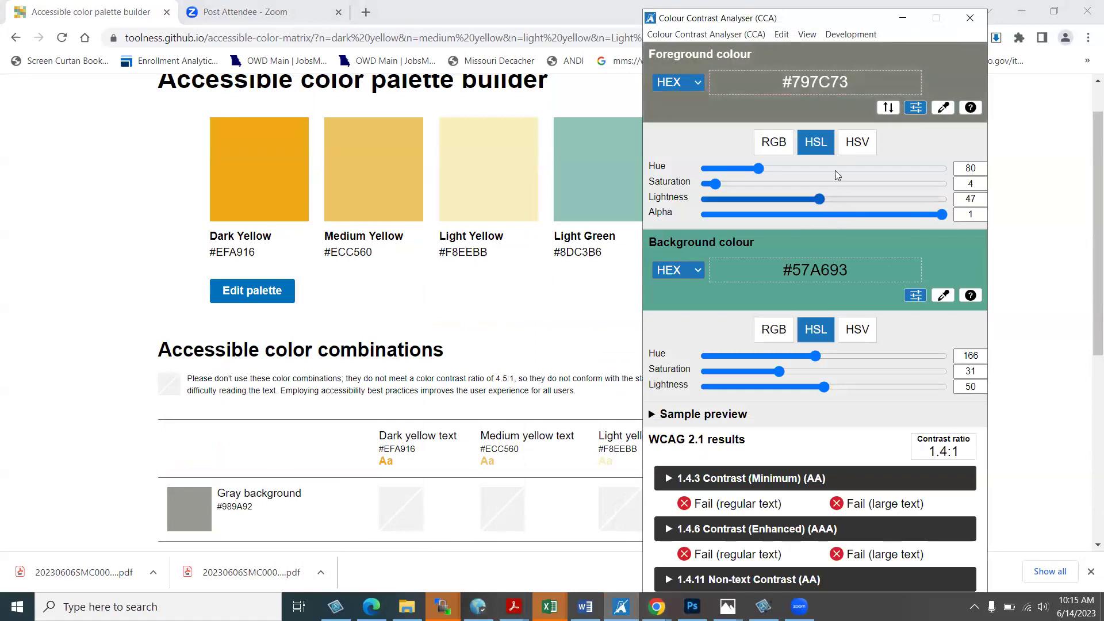
click(857, 79)
key(ctrl+c)
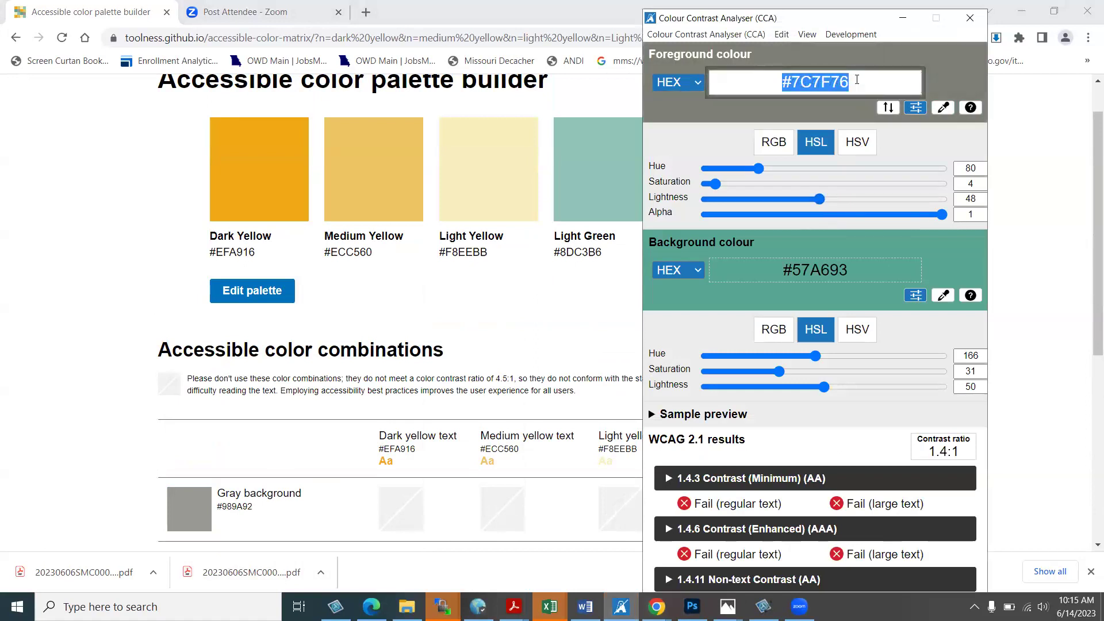
click(567, 309)
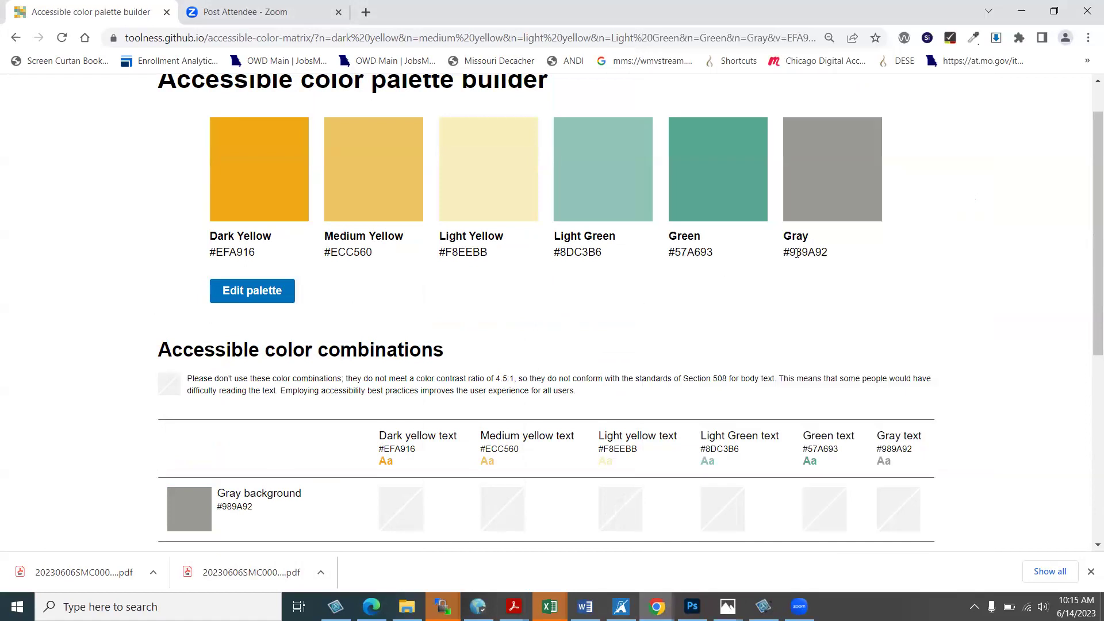
click(261, 295)
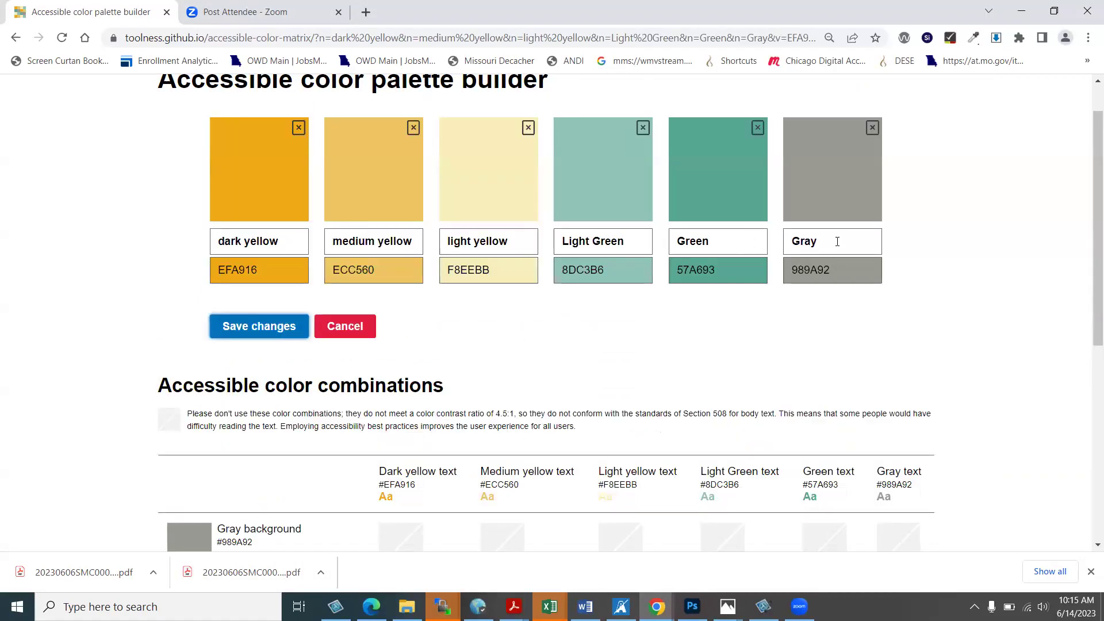
double_click(839, 271)
key(ctrl+v)
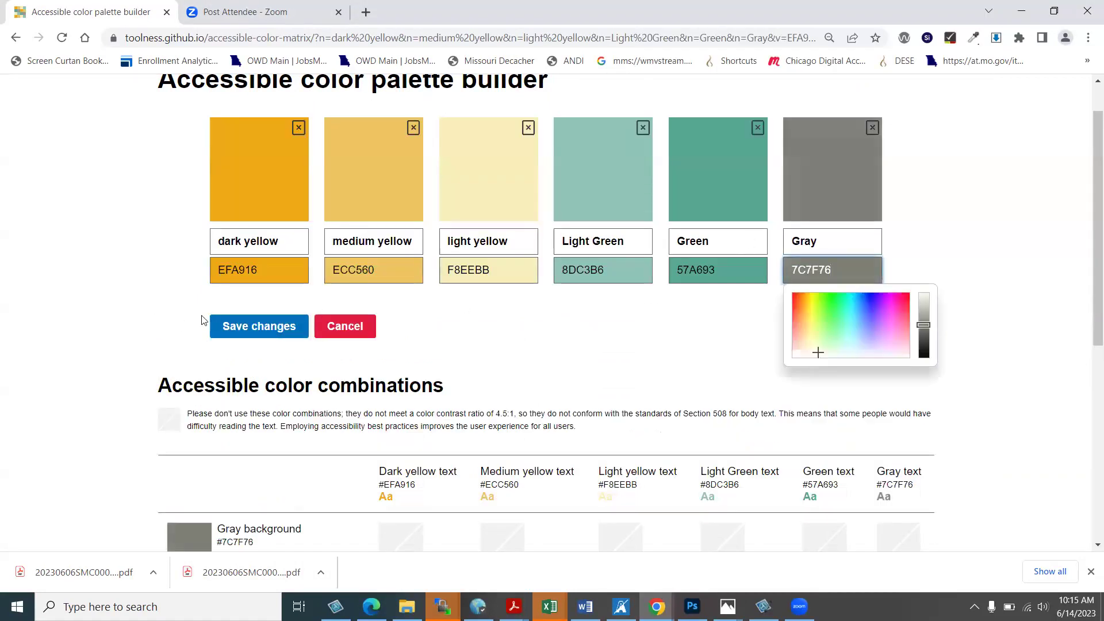
click(269, 327)
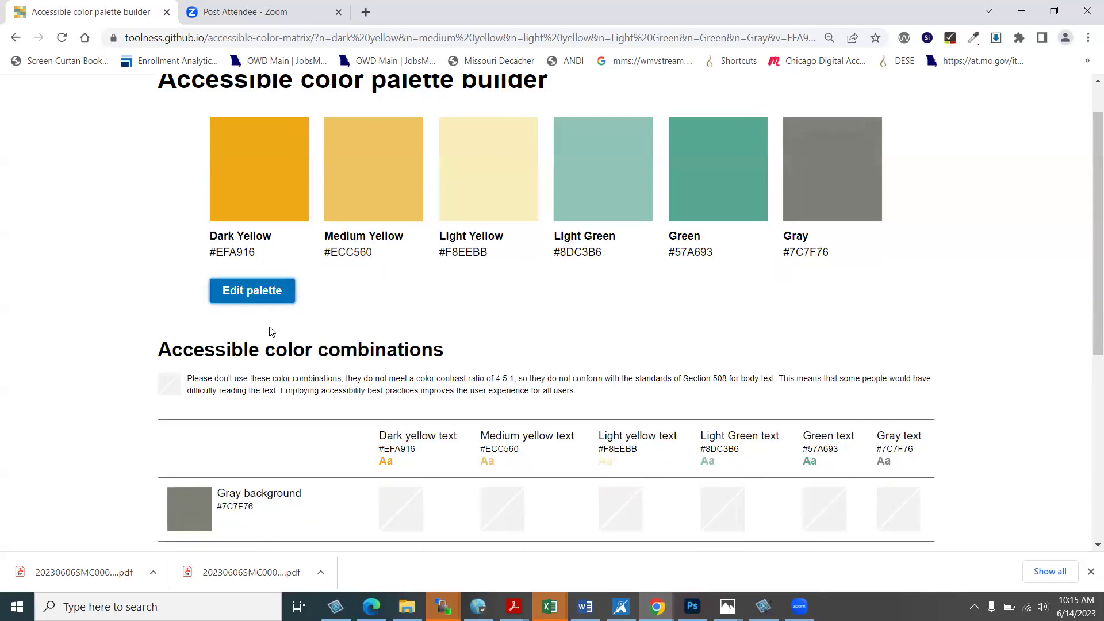
scroll(271, 332, down, 5)
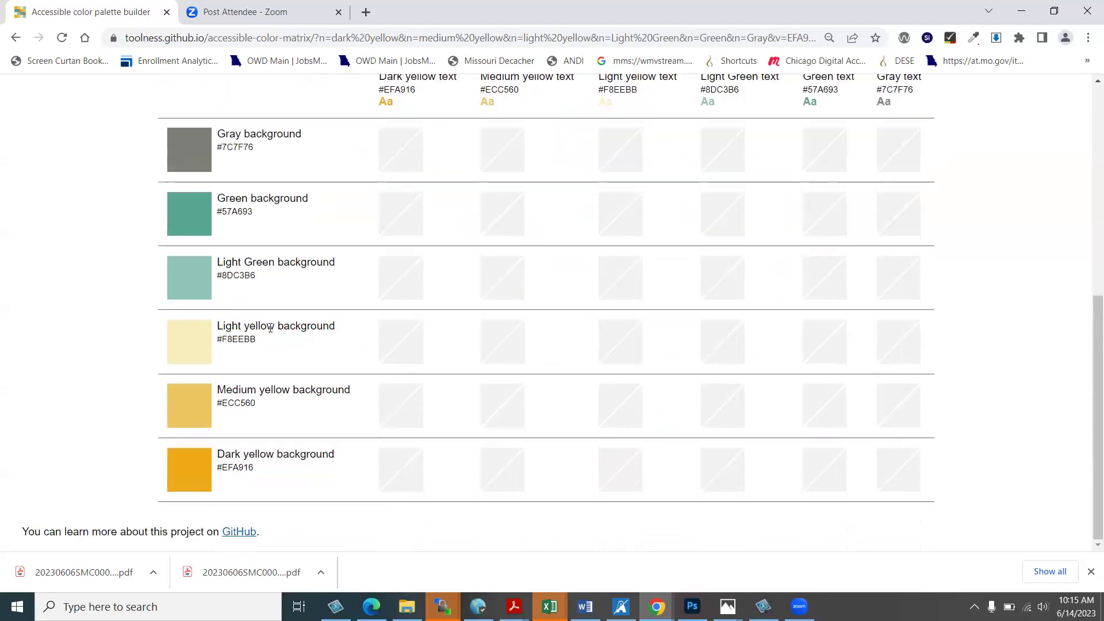
scroll(272, 332, up, 2)
scroll(271, 332, up, 3)
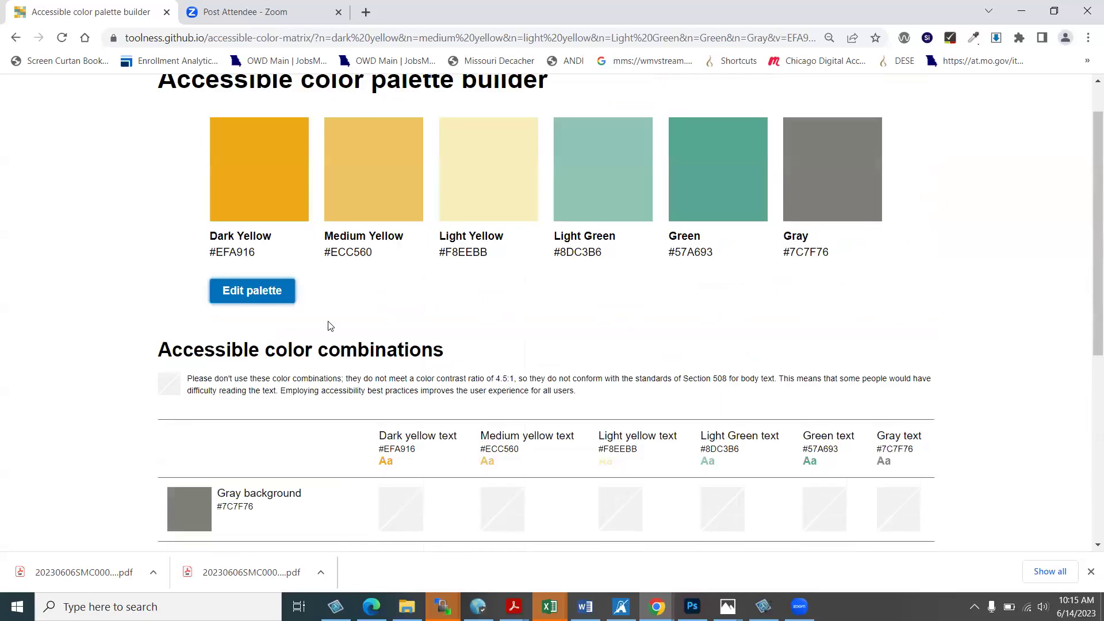
Step: Change the Gray swatch's hex to 000000 and save the palette
click(264, 292)
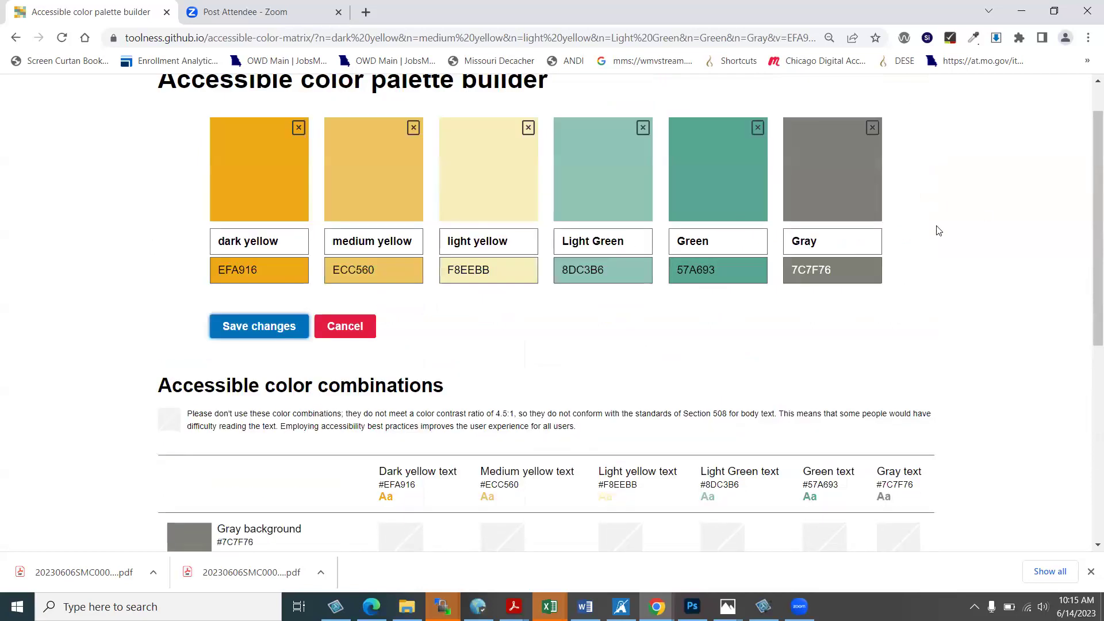
click(851, 269)
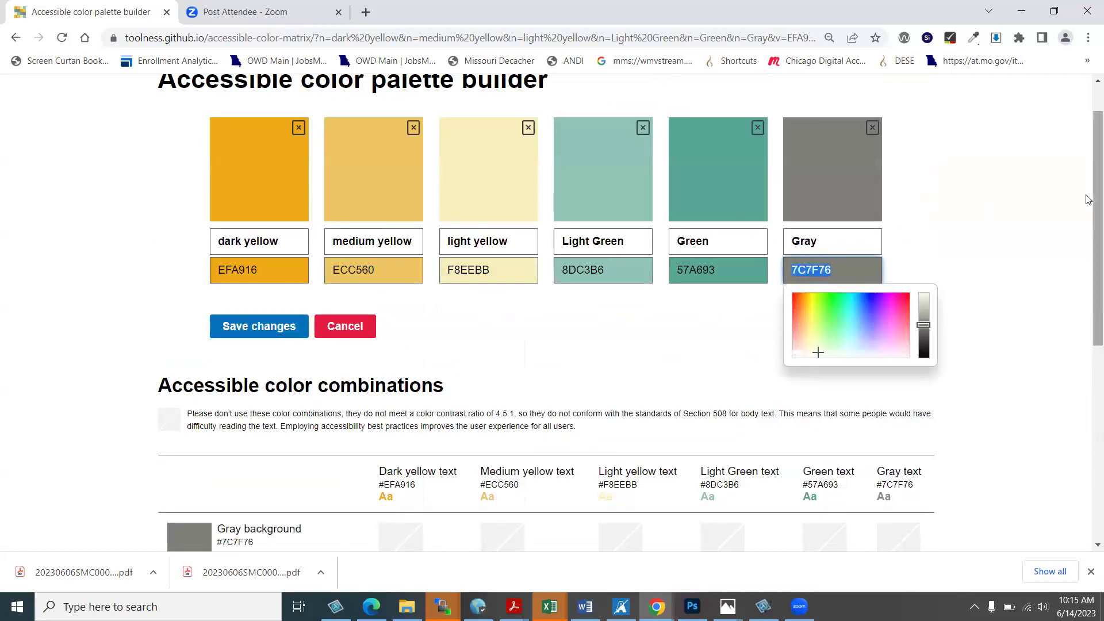
key(BackSpace)
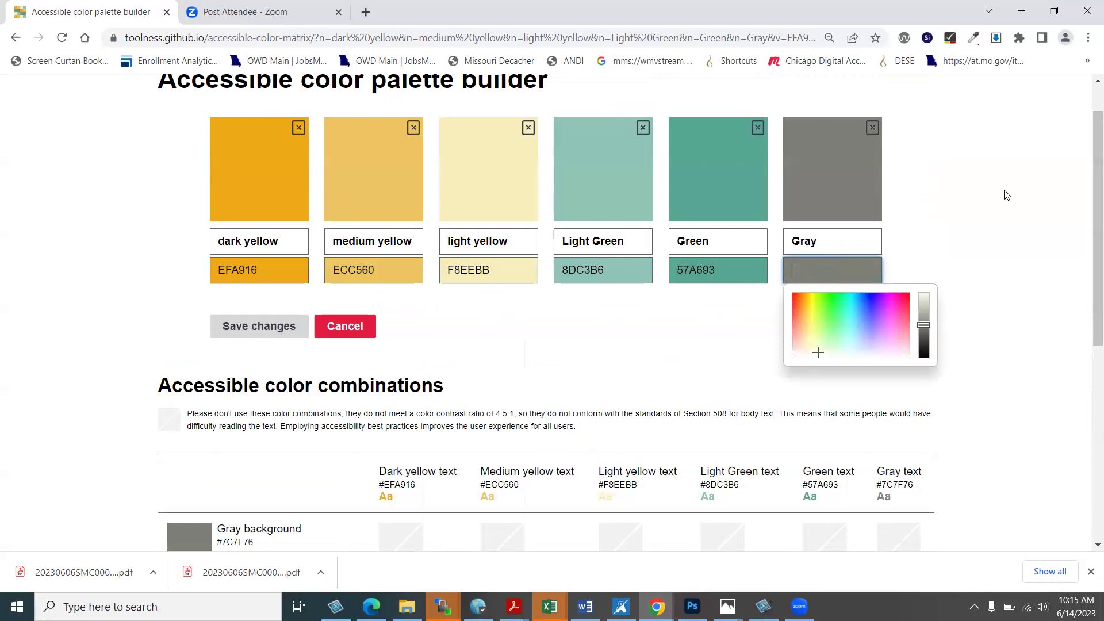
text(000000)
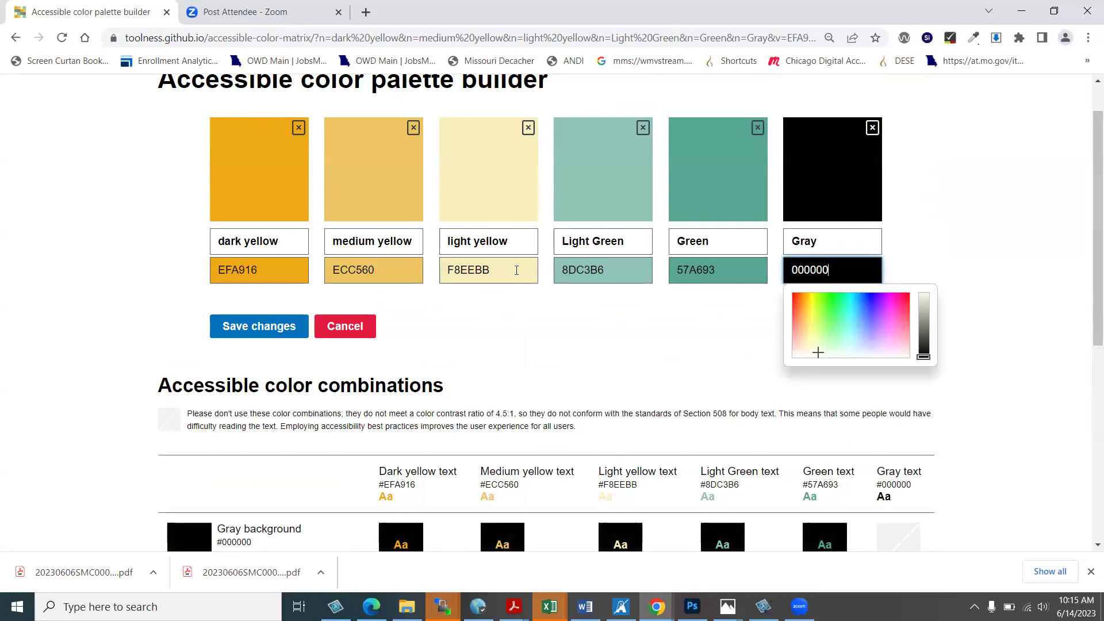
click(221, 326)
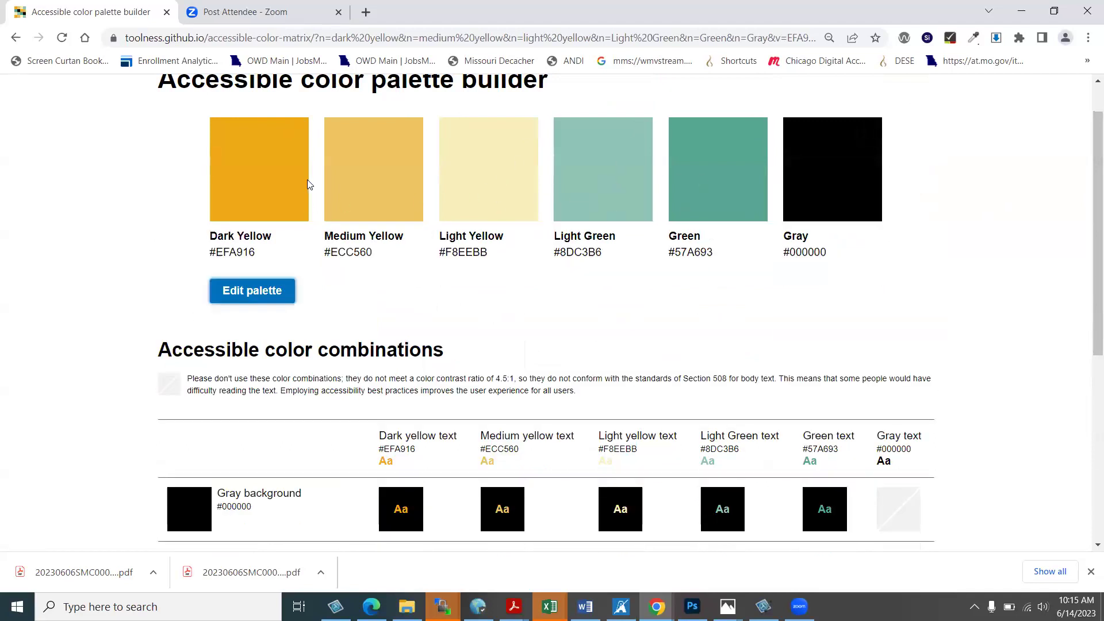
Step: Review the table where Dark yellow passes only on Gray, then show the Cupcakes 4 You banner in Photos
scroll(826, 278, down, 2)
scroll(798, 299, up, 2)
scroll(837, 327, down, 5)
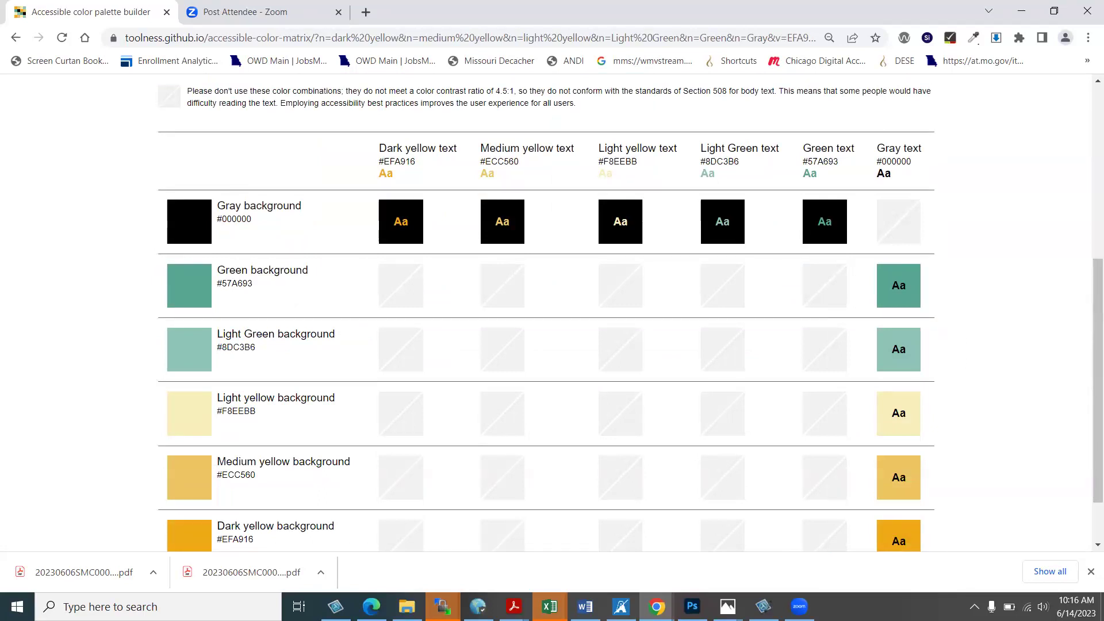
click(727, 606)
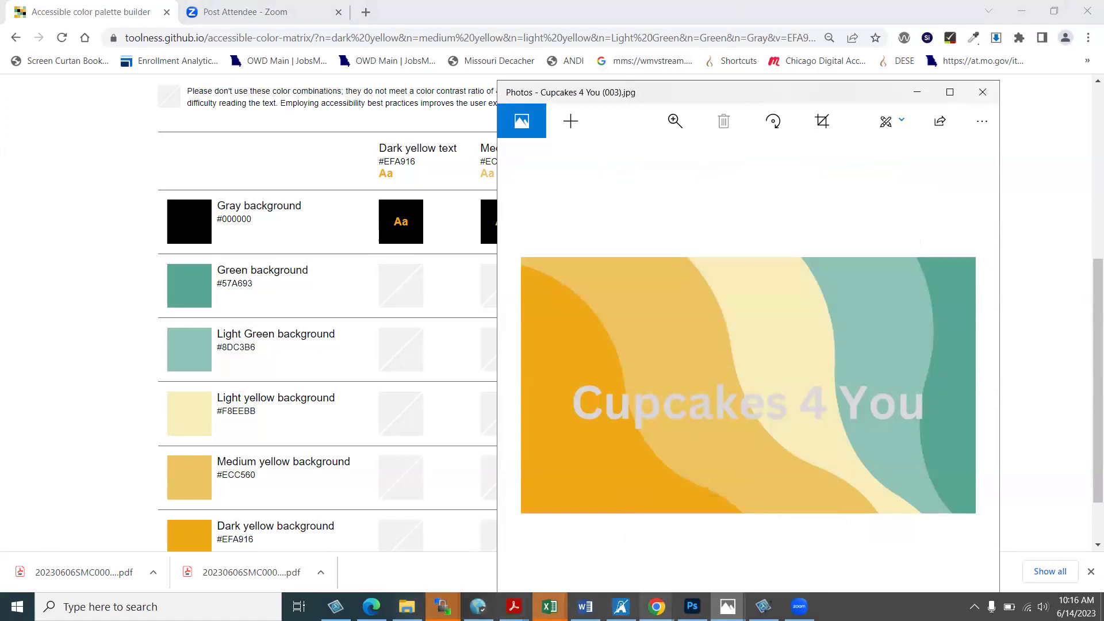
Step: Drag the White/Orange/Blue palette window into view, then bring the yellow-and-green palette window back
mouse_move(656, 607)
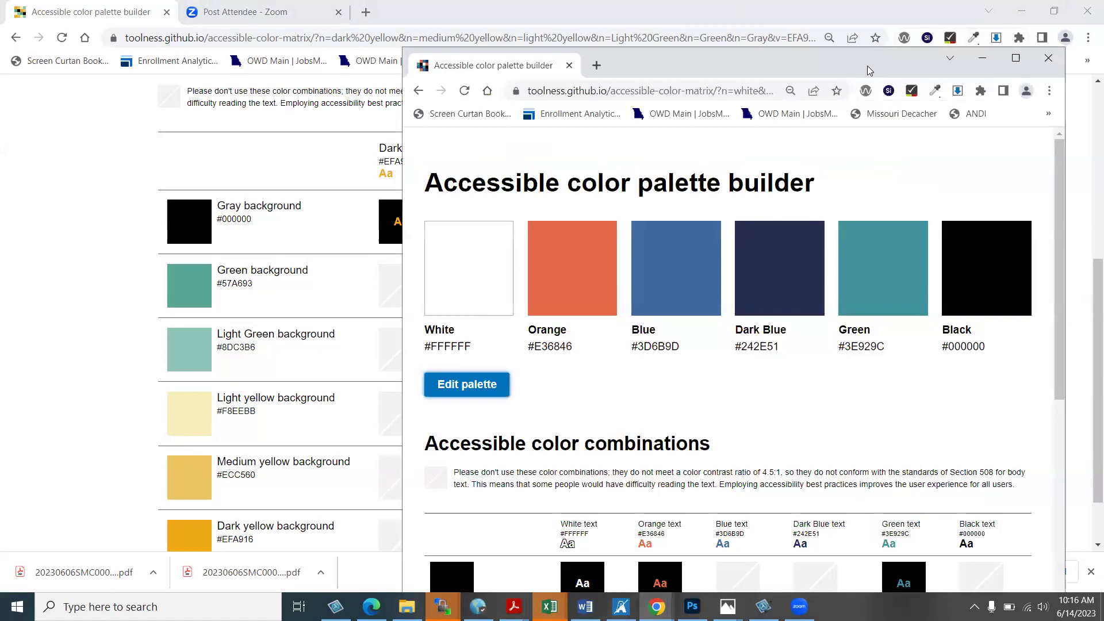
drag(859, 70, 730, 27)
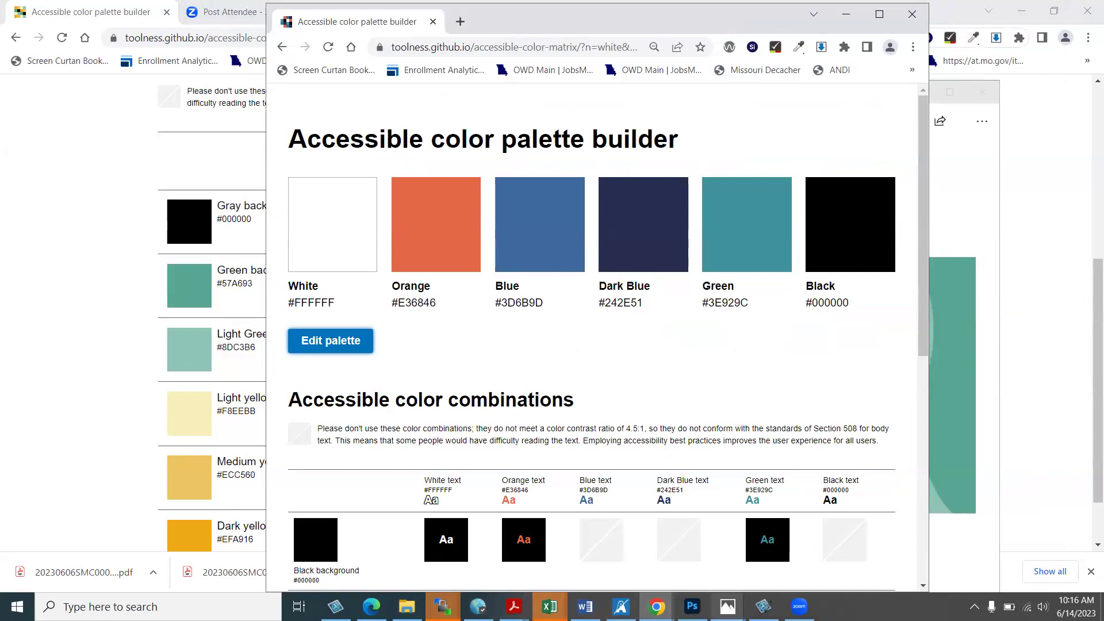
click(657, 606)
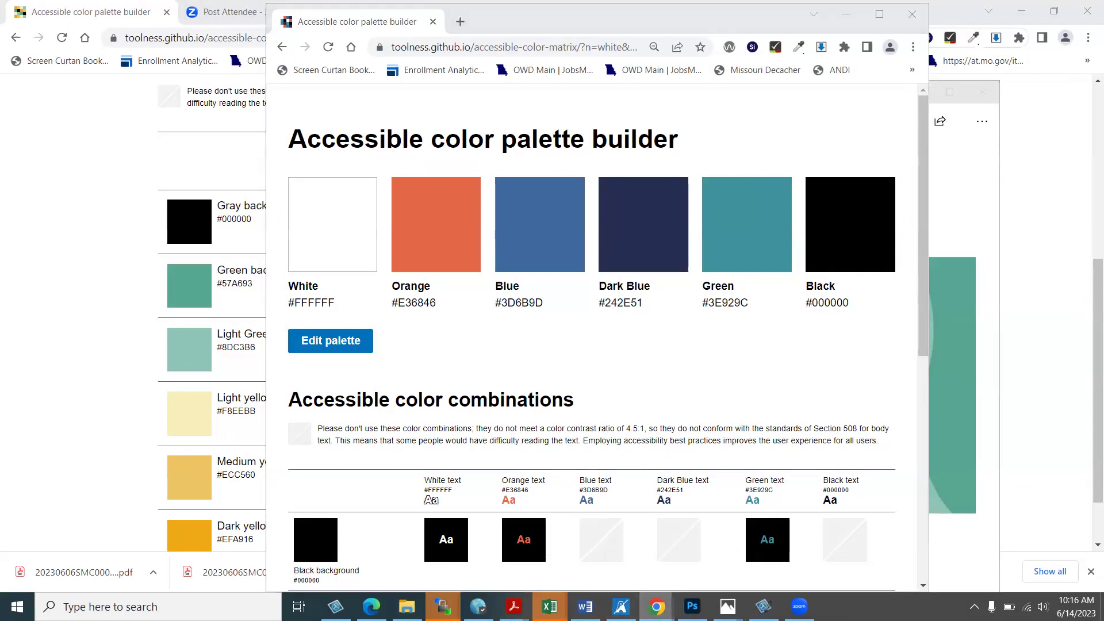
click(595, 566)
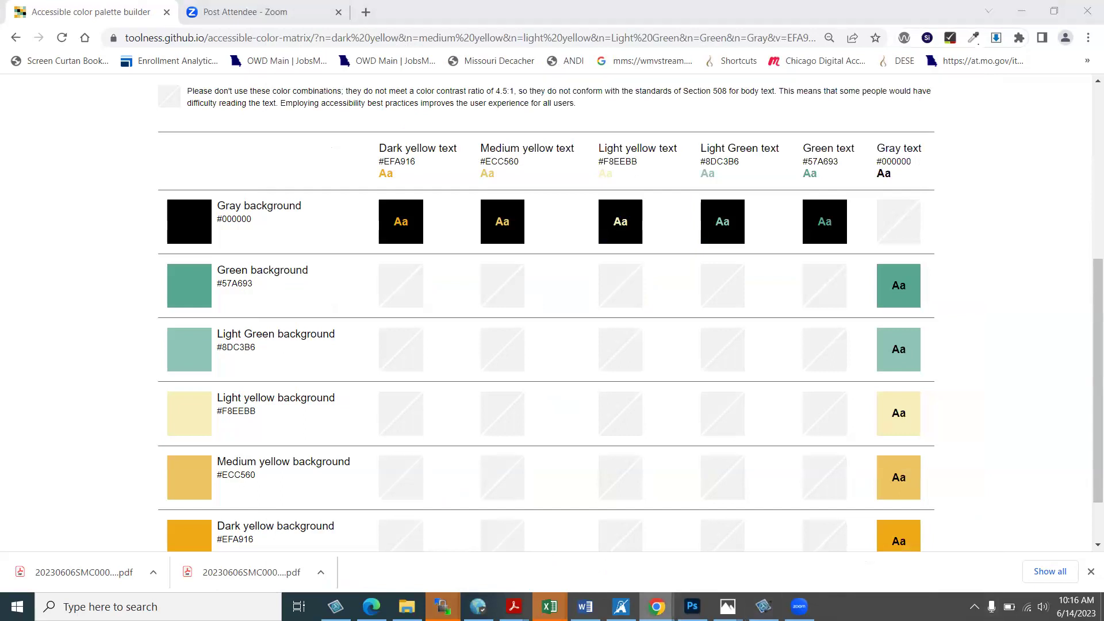
click(594, 567)
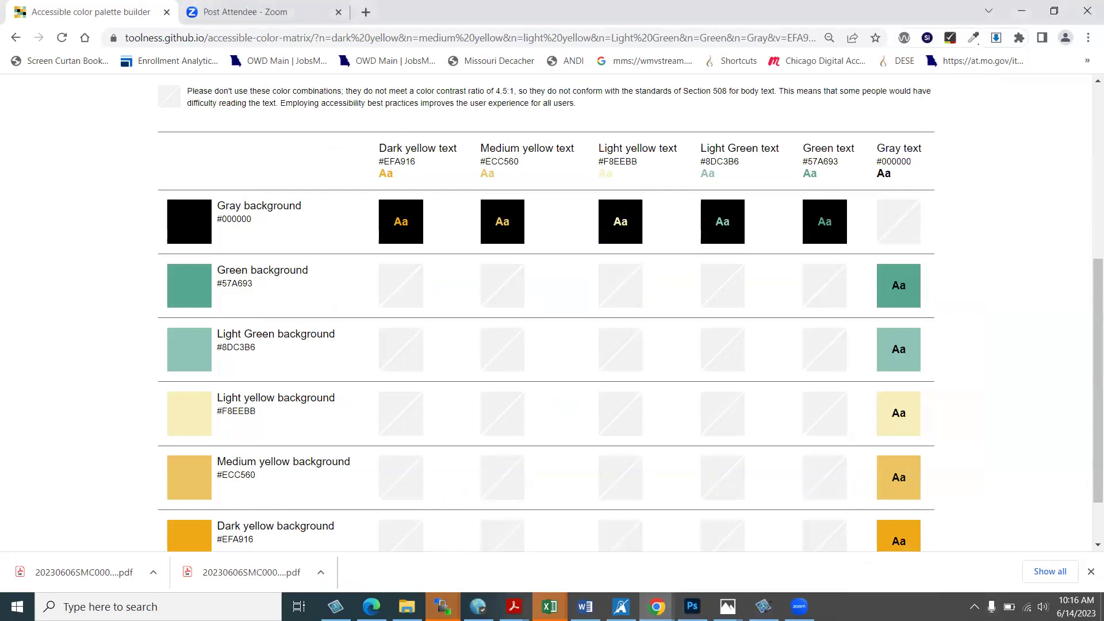
click(656, 606)
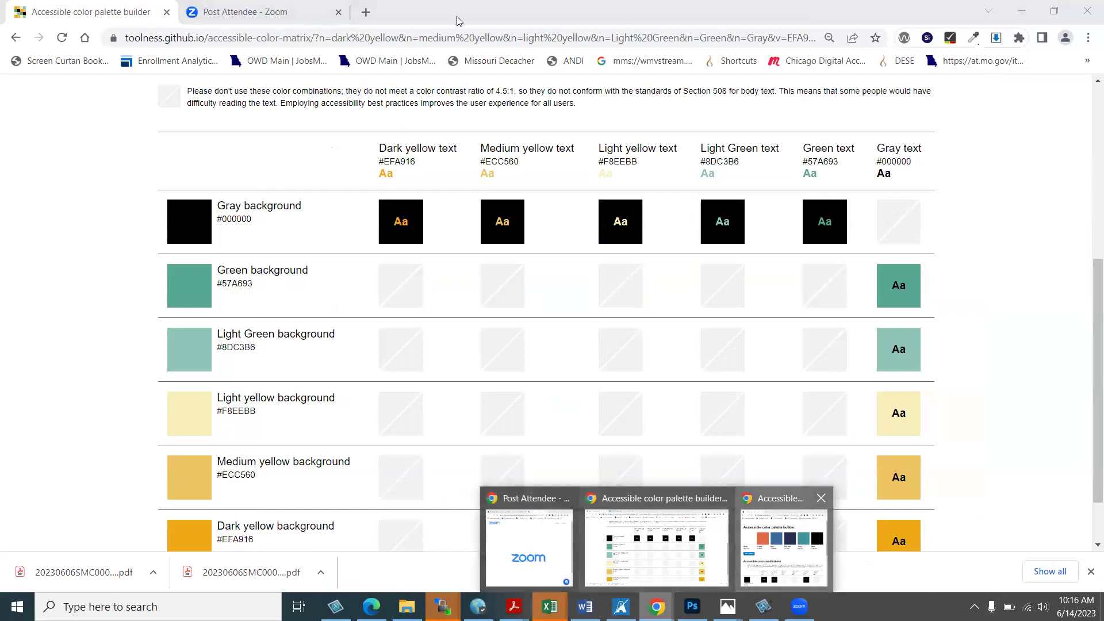
key(ctrl+t)
Step: Load movers.mo.gov in the new tab and maximize the browser window
text(movers.mo.gov)
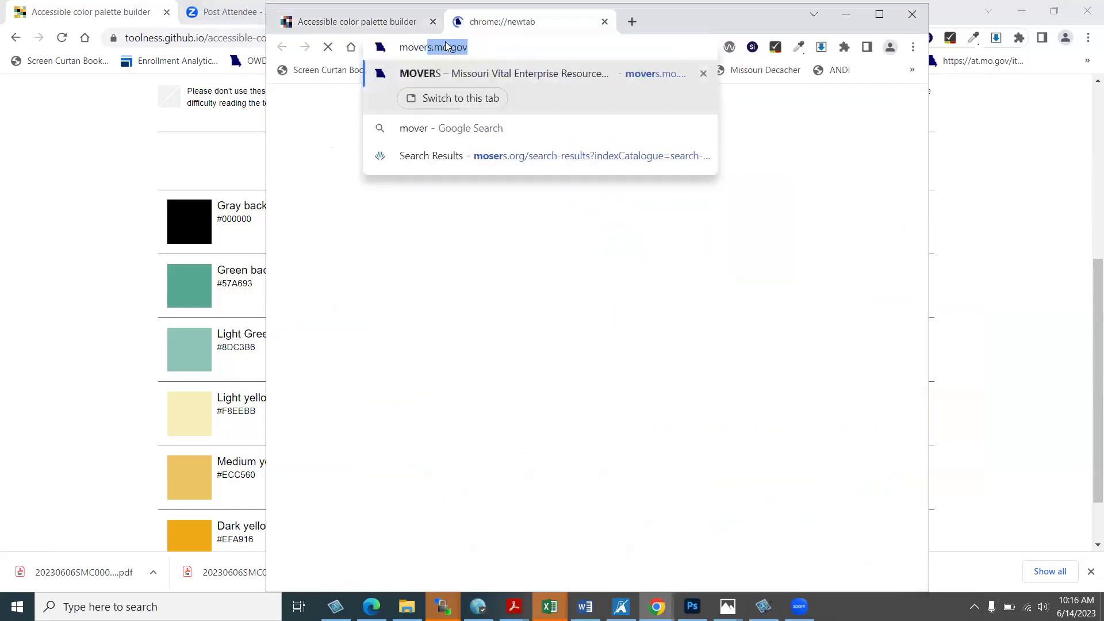
key(Return)
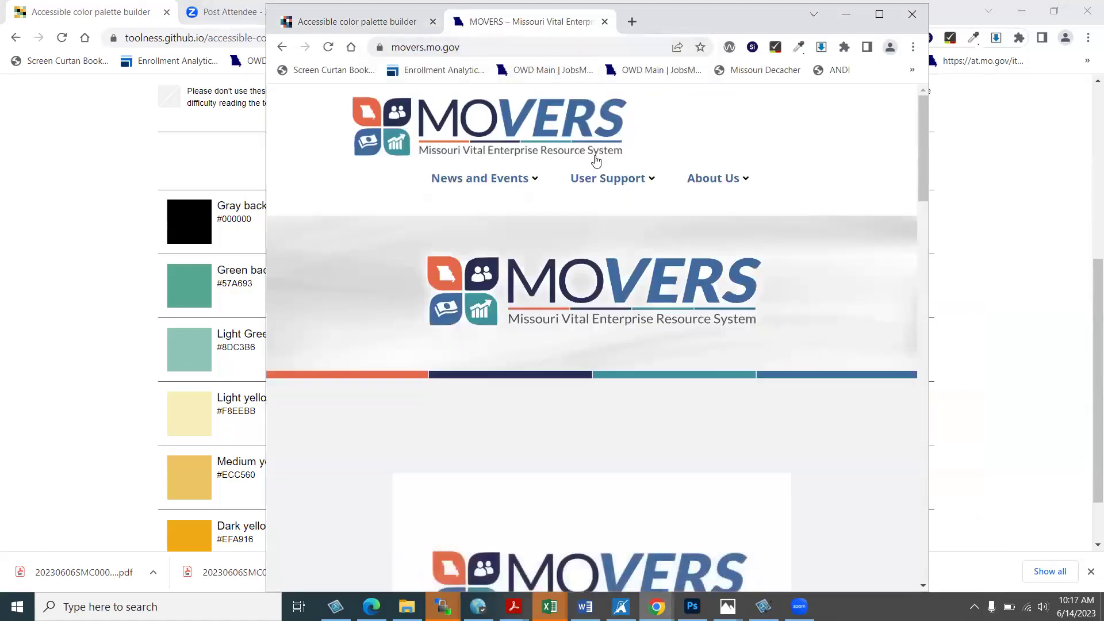
mouse_move(585, 179)
click(879, 14)
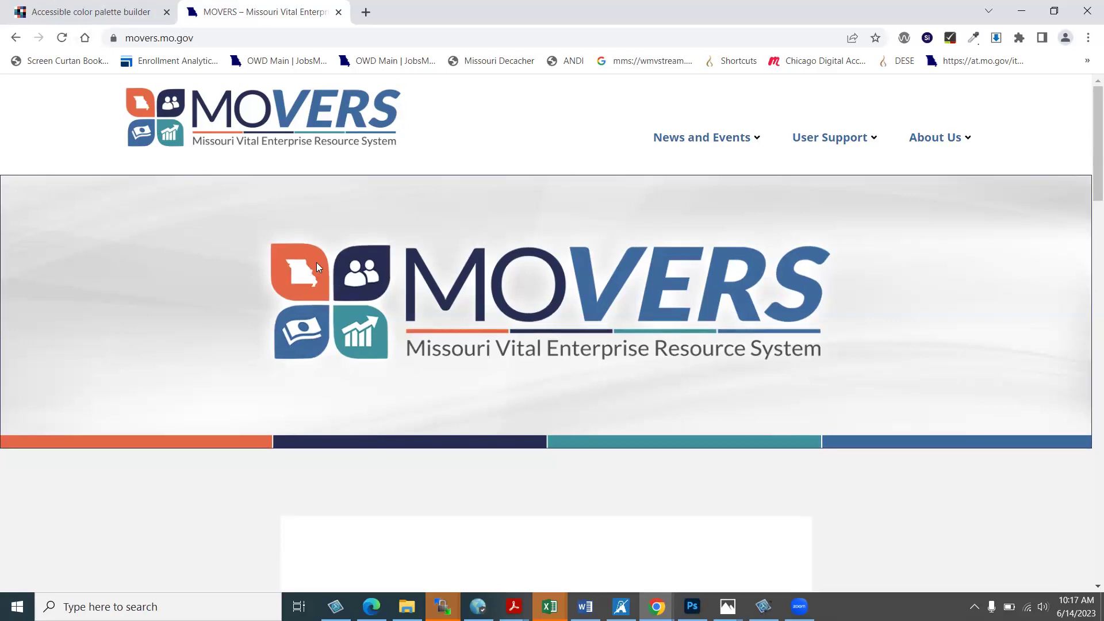
Step: Read the contrast tooltips for the White/Orange/Blue/Dark Blue/Green/Black palette, e.g. white on Blue at 5:1
click(121, 11)
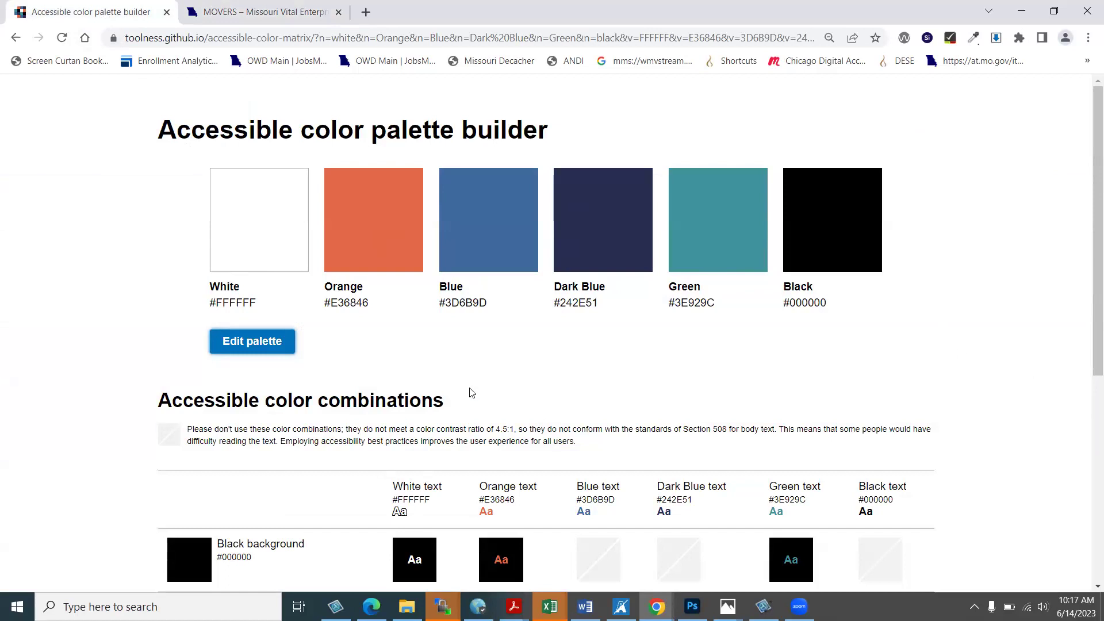
scroll(678, 413, down, 3)
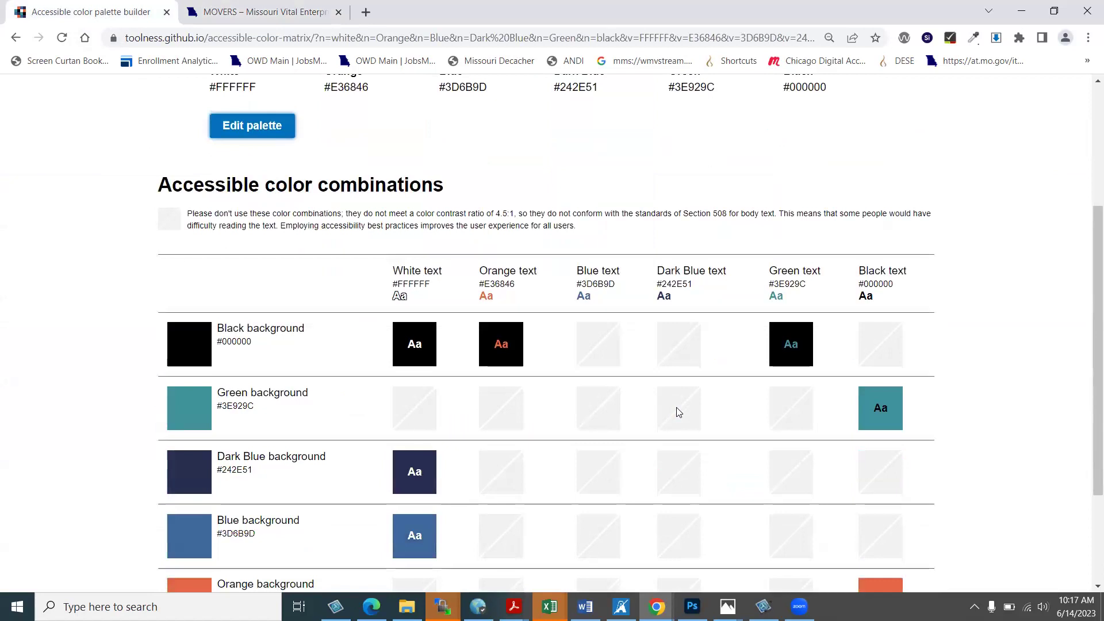
mouse_move(677, 412)
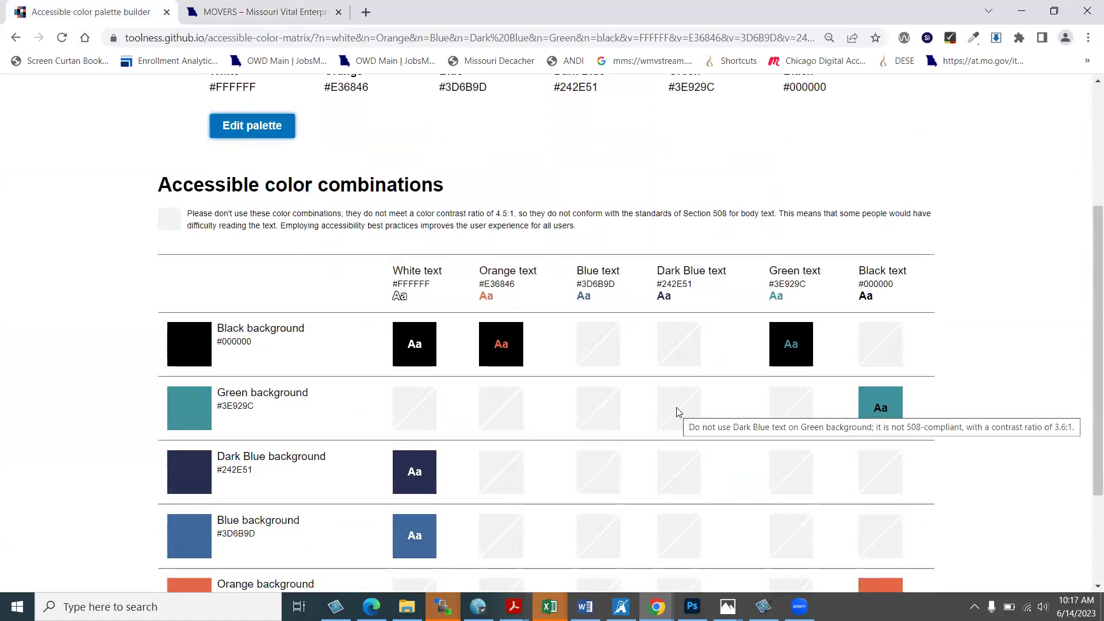
scroll(677, 412, up, 2)
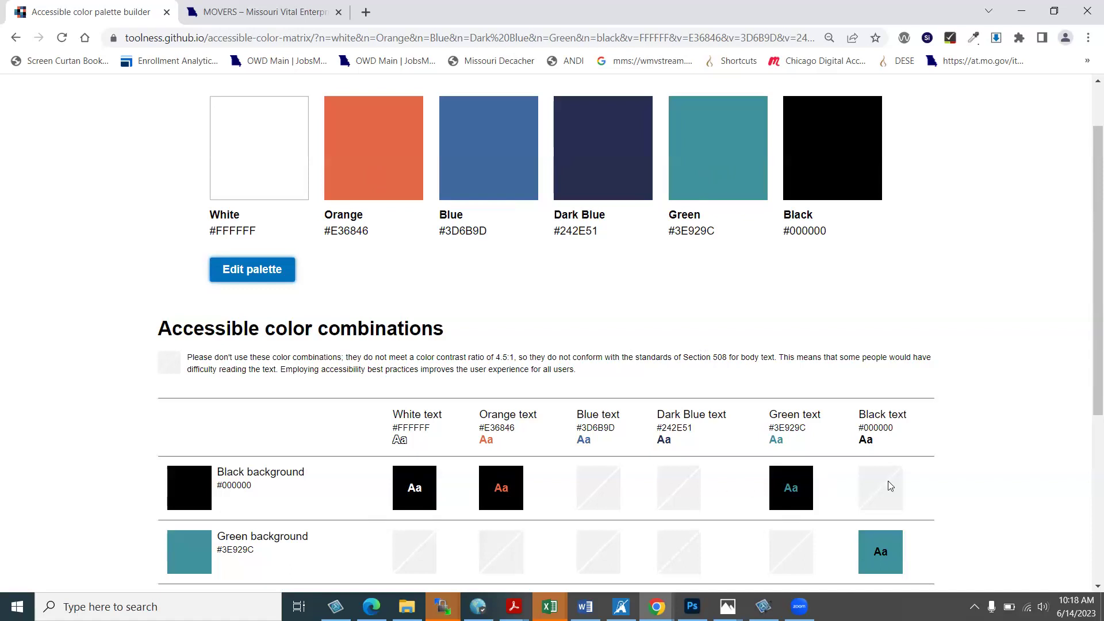
scroll(1009, 441, down, 2)
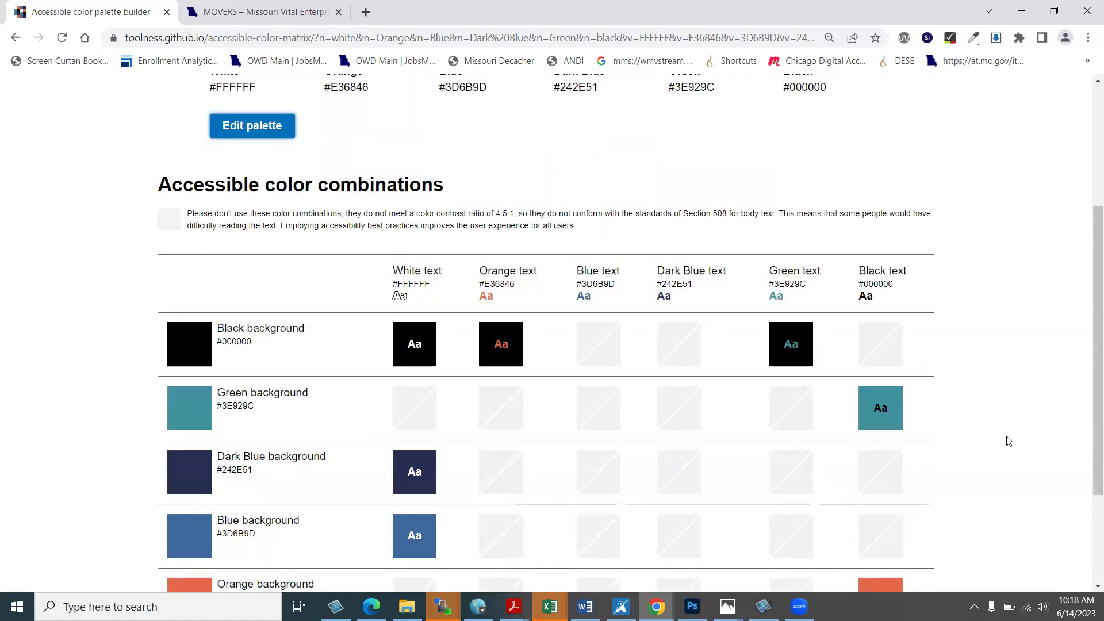
scroll(1009, 441, down, 3)
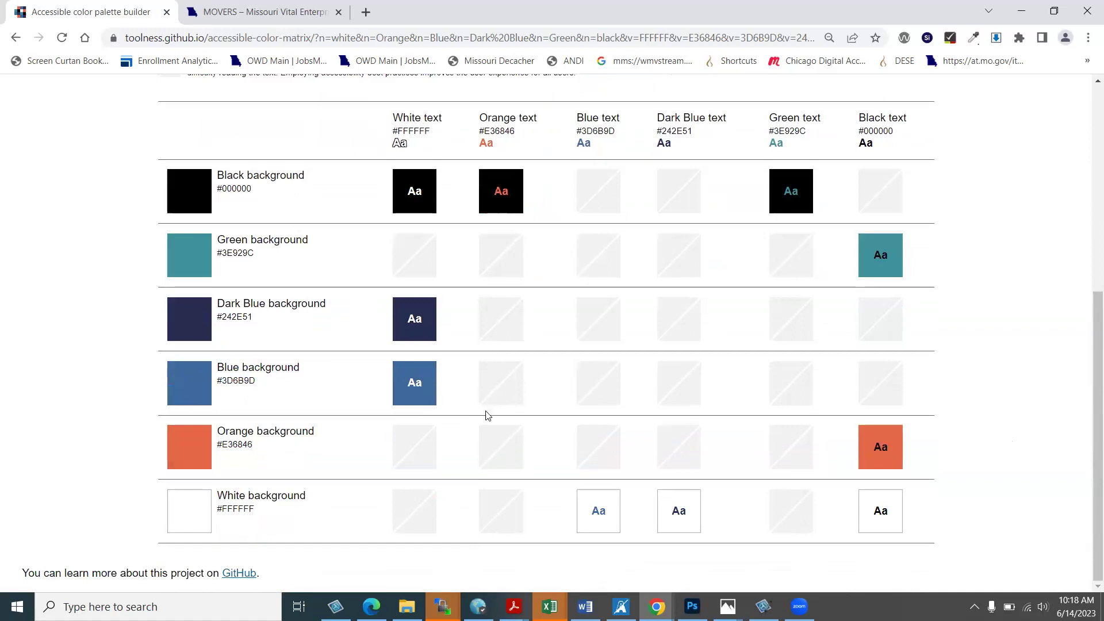
mouse_move(421, 396)
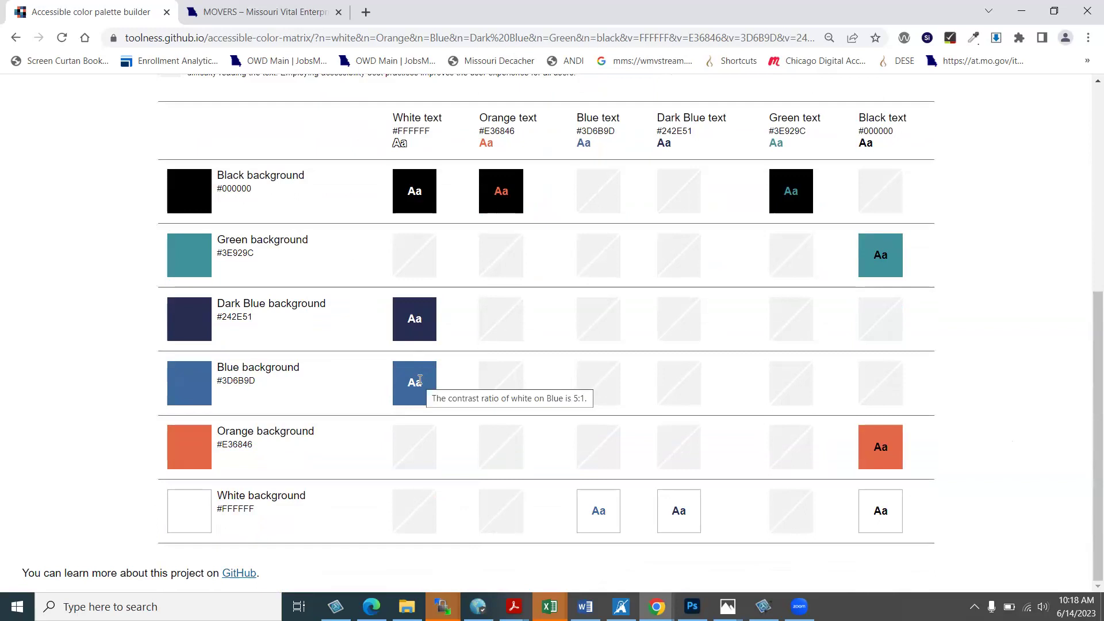
scroll(485, 350, up, 6)
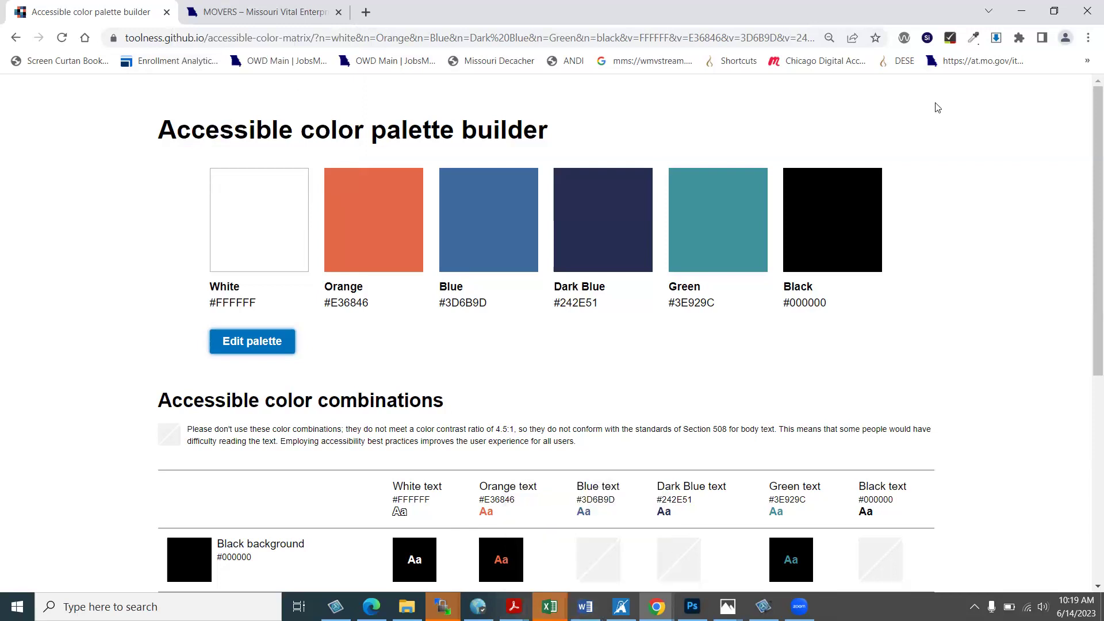
Step: Bring the yellow-and-green palette window forward and open Chrome's main menu to reach History
click(656, 606)
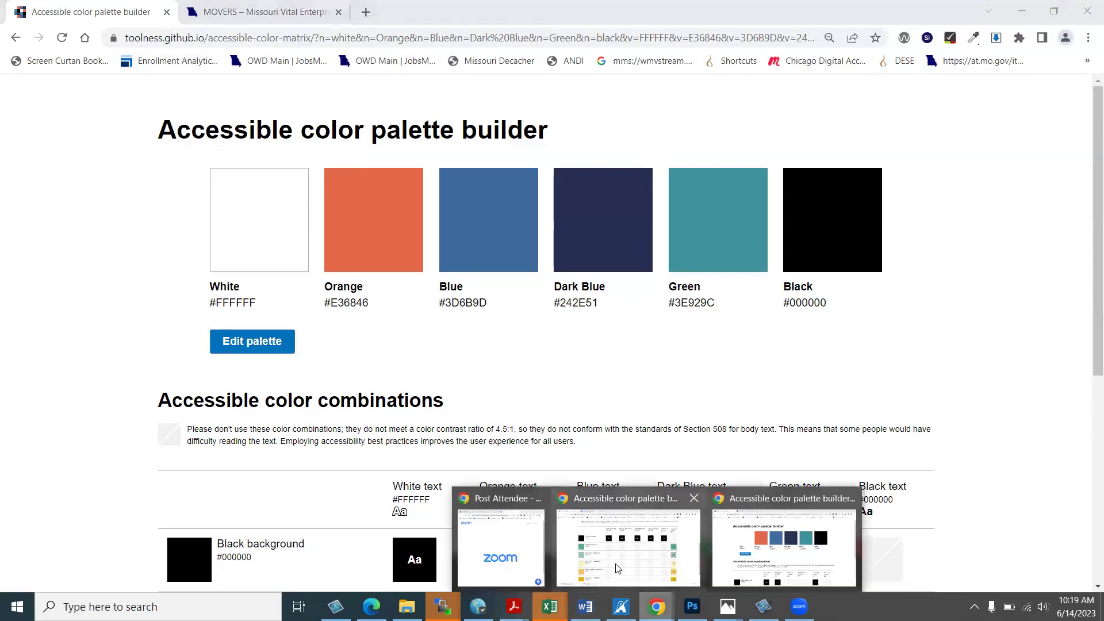
click(629, 569)
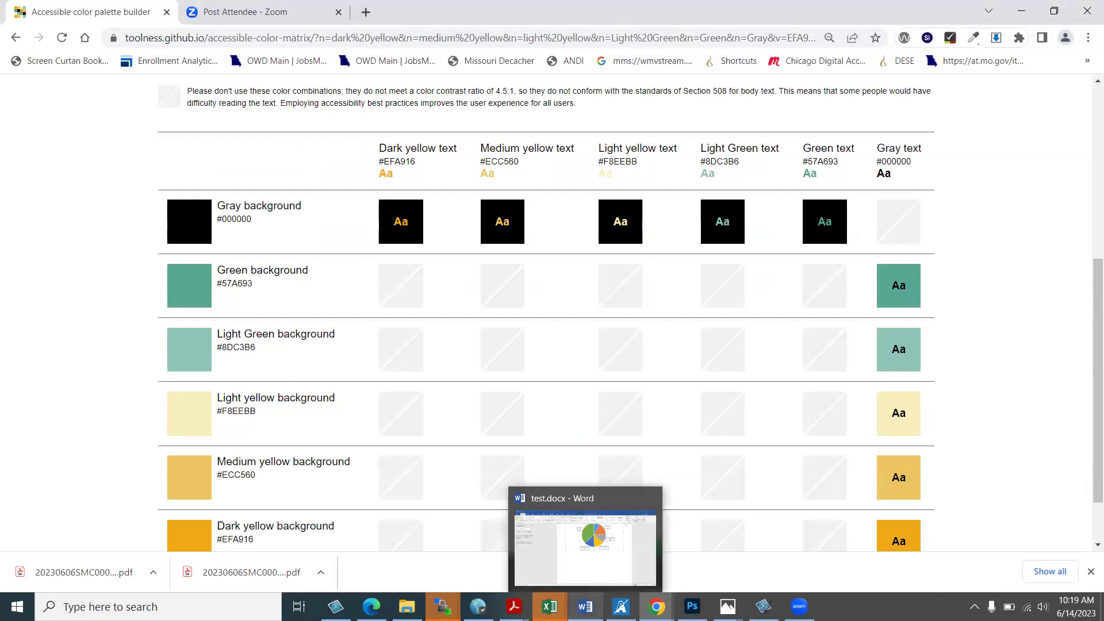
mouse_move(585, 606)
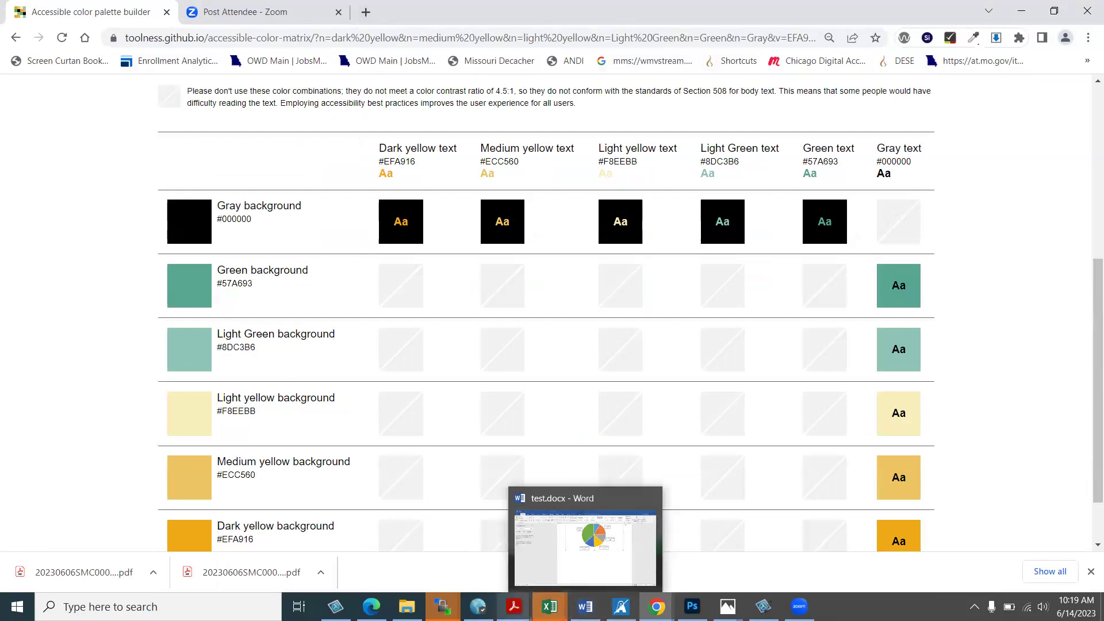
mouse_move(442, 607)
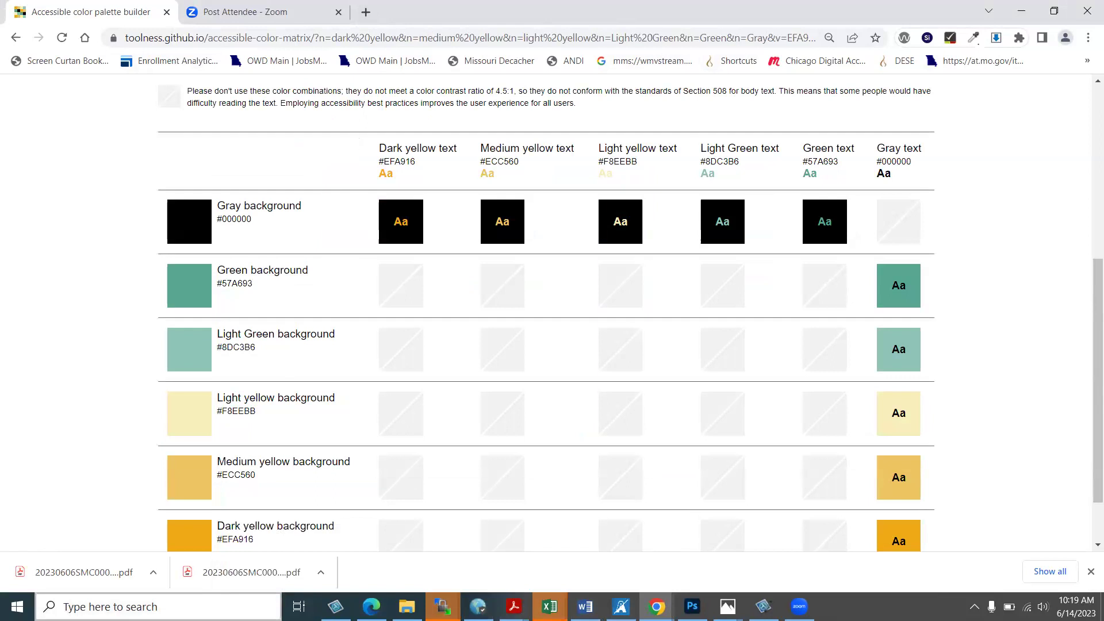
key(super+s)
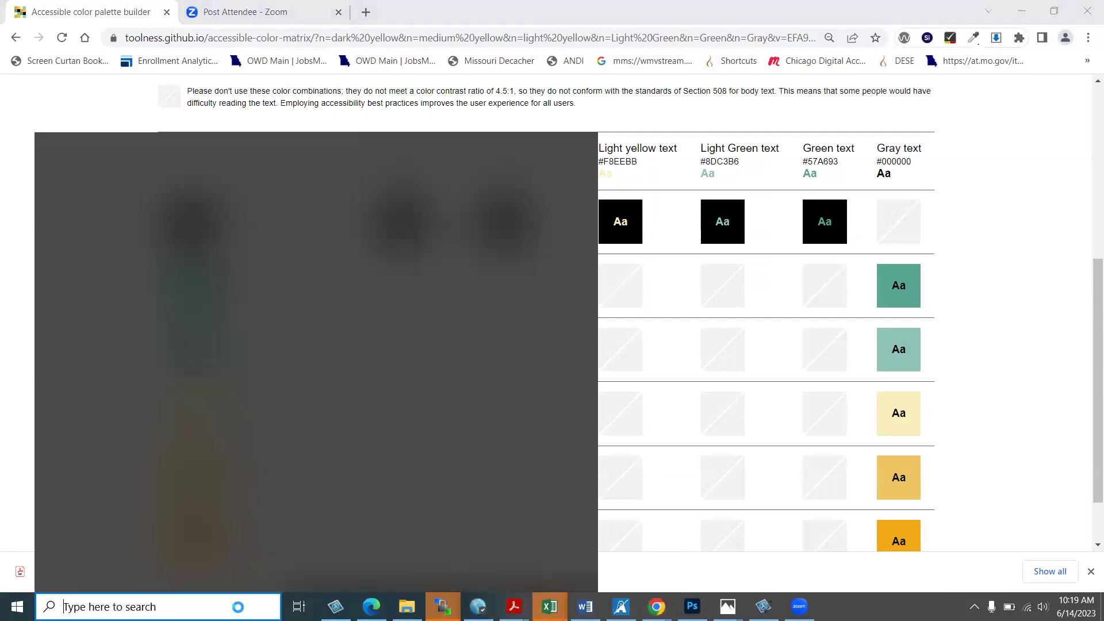
click(1088, 38)
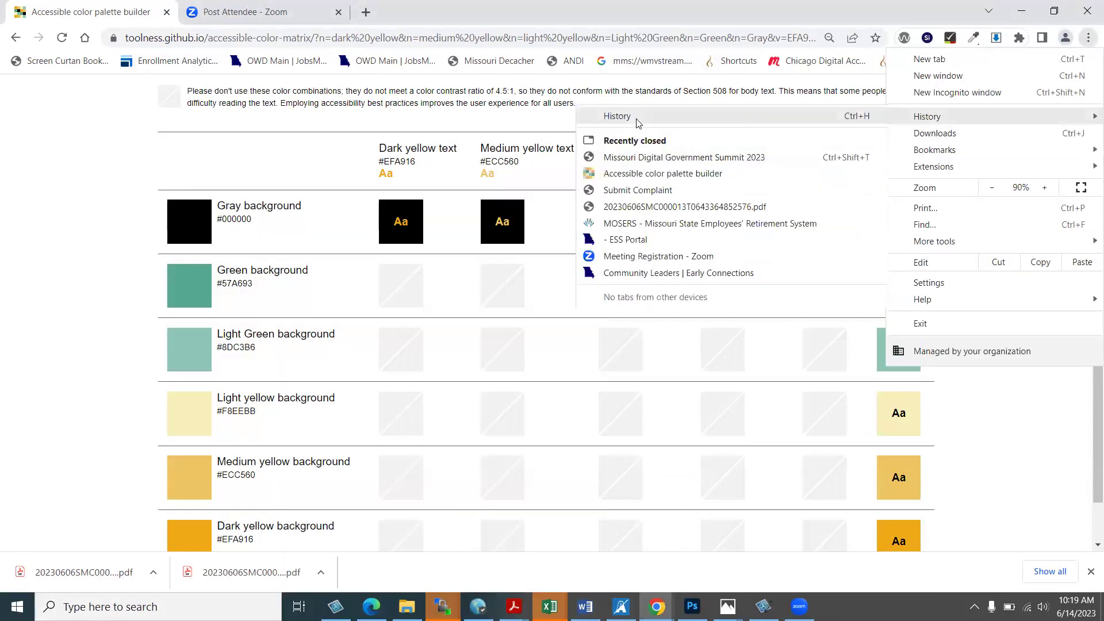
Step: Open the browsing history and reopen the 9:56 AM palette builder page
click(636, 120)
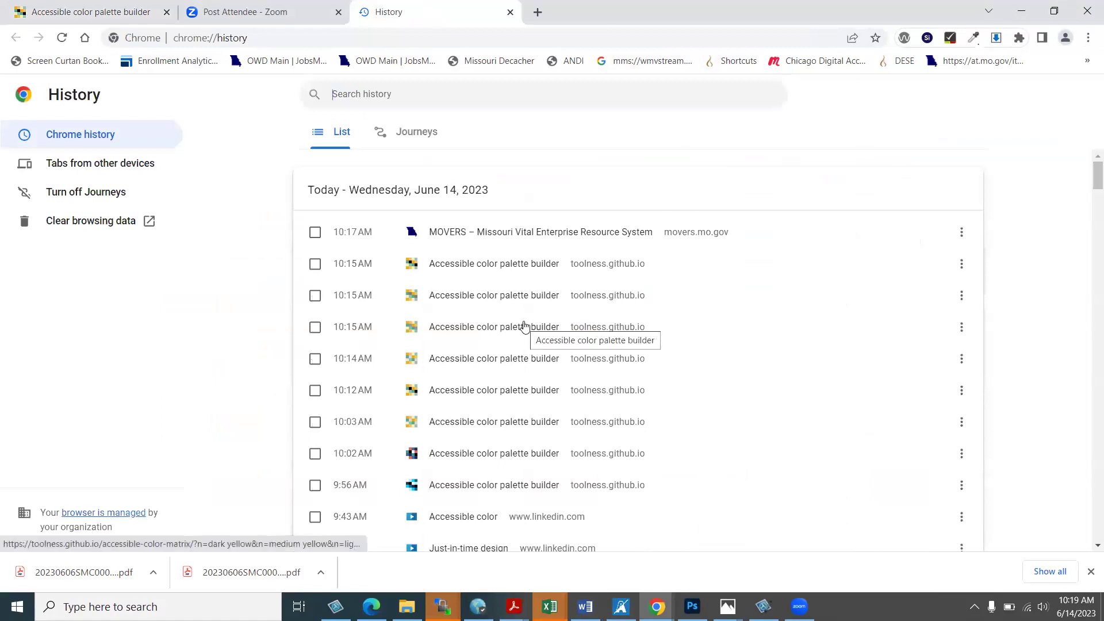
scroll(525, 323, down, 4)
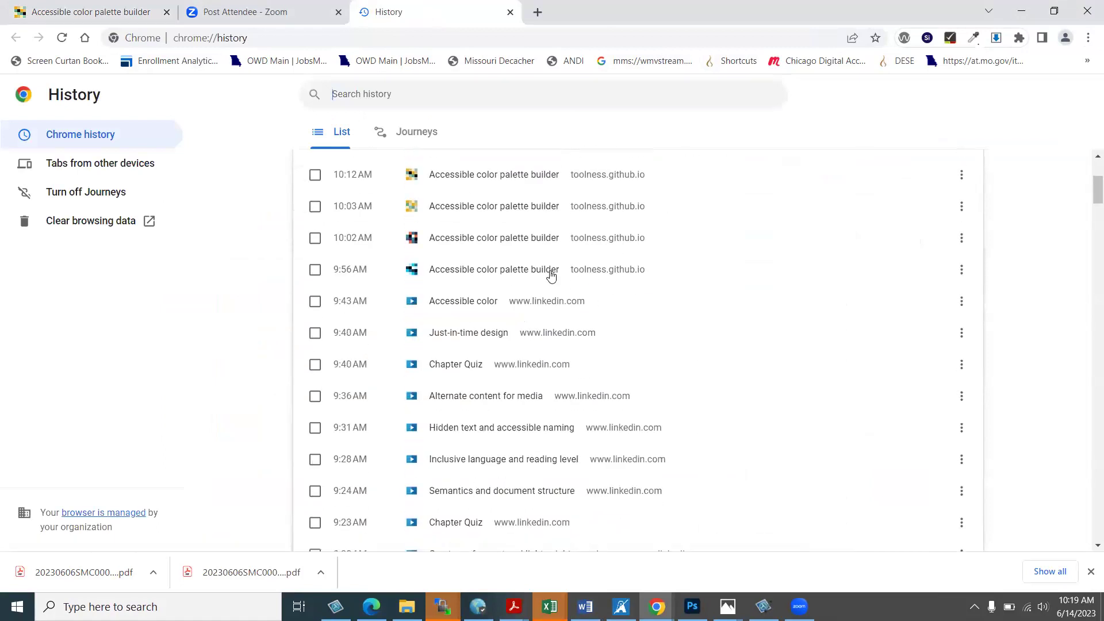
click(461, 275)
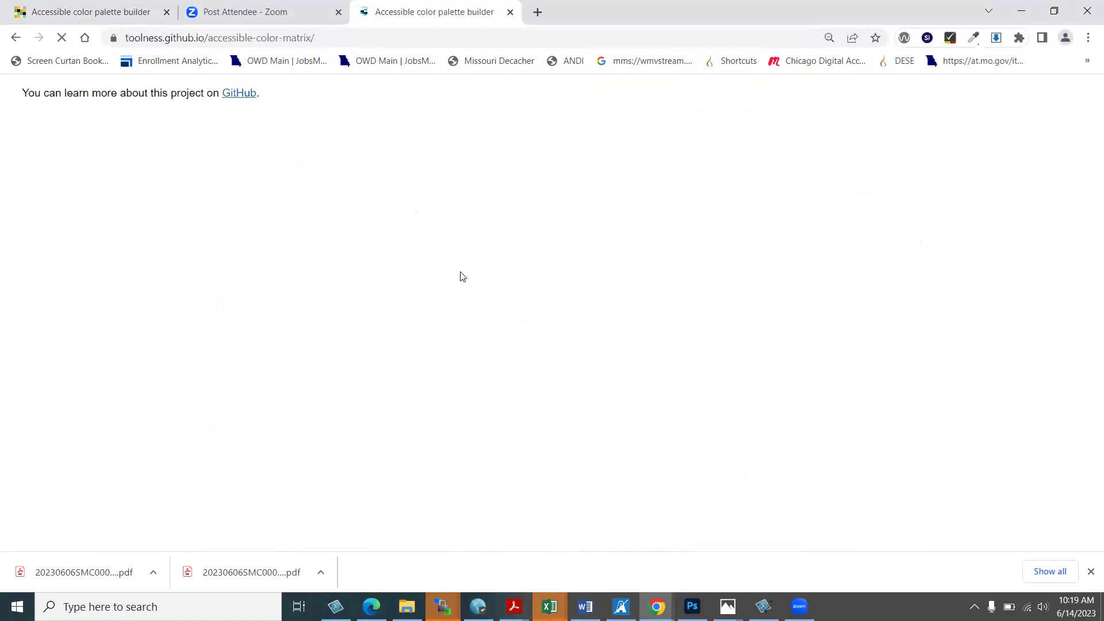
Step: Reopen yesterday's 2:24 PM palette builder page from History, with Gray #D8DAD7 swatch
click(1088, 38)
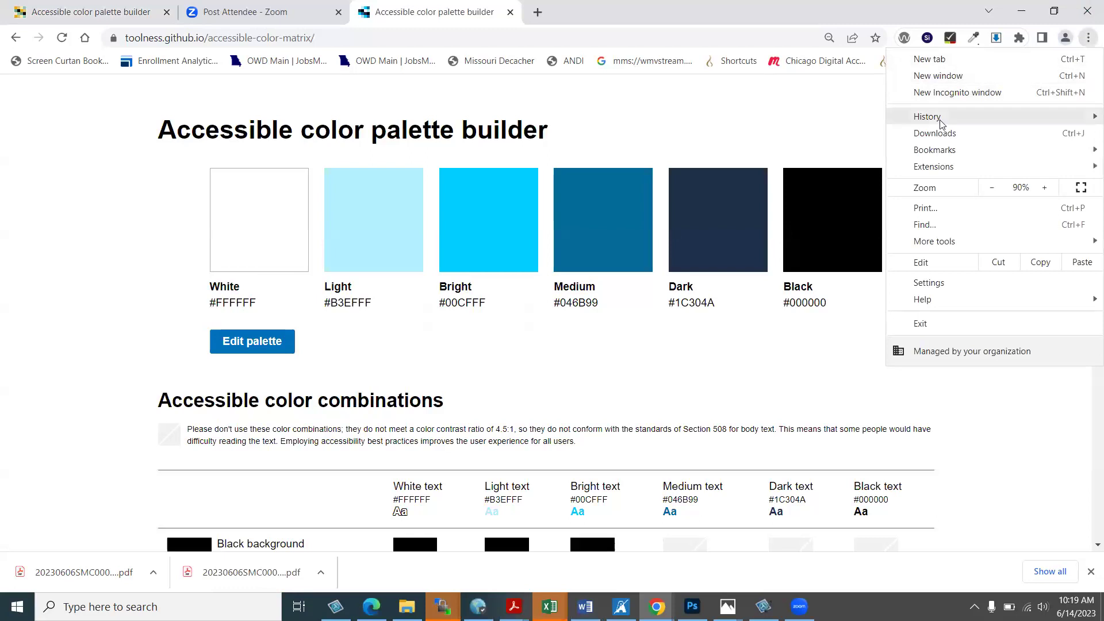
mouse_move(939, 118)
click(661, 118)
scroll(523, 378, down, 4)
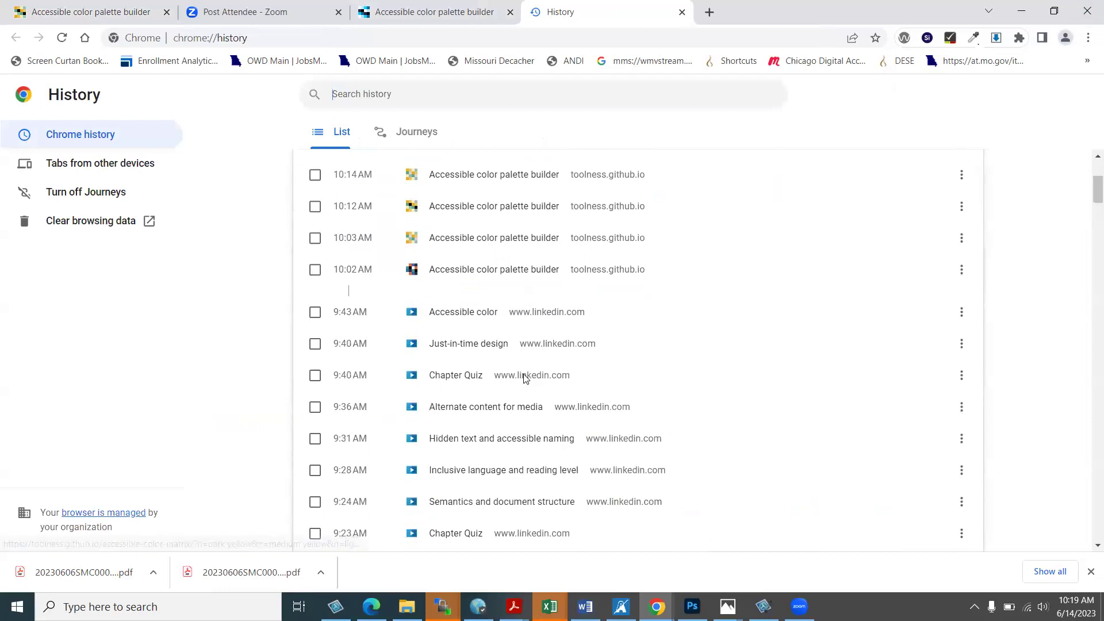
scroll(524, 378, down, 3)
scroll(524, 378, down, 3)
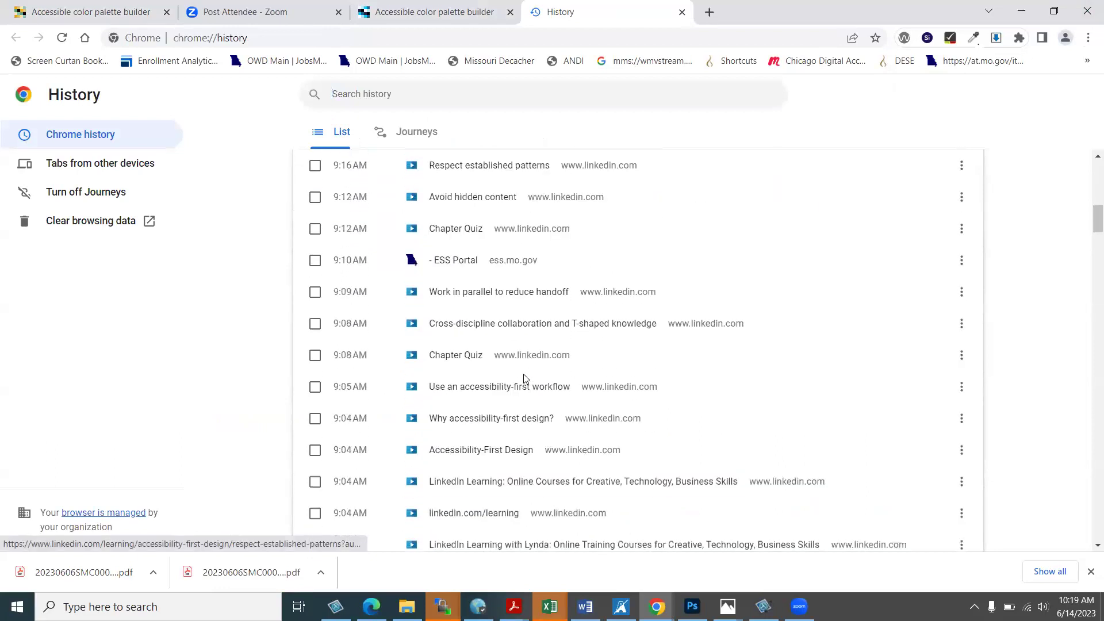
scroll(524, 378, down, 20)
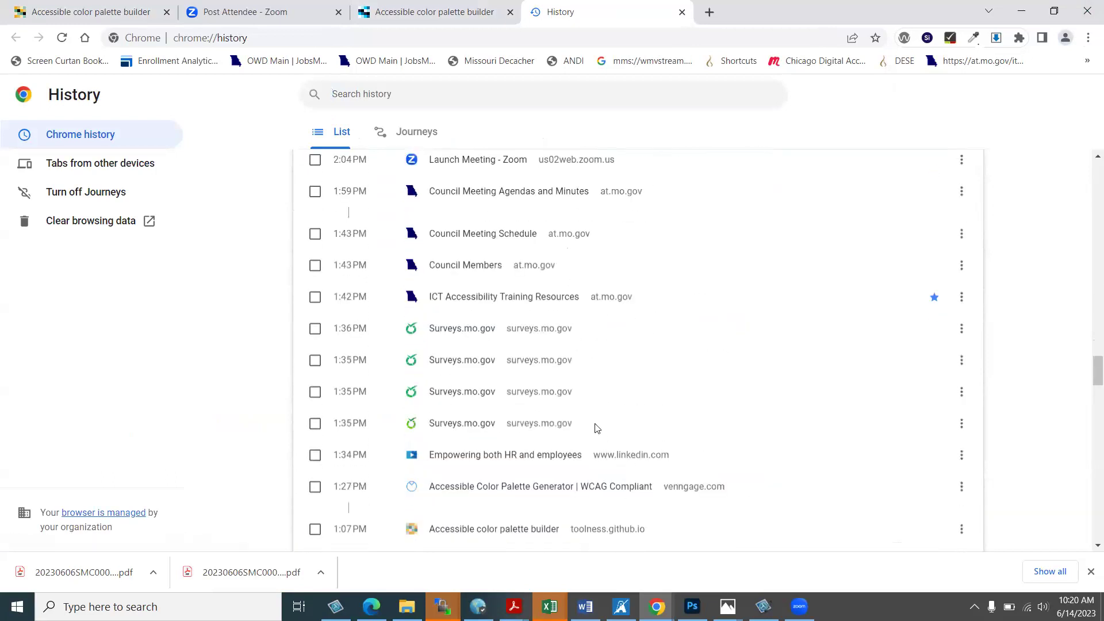
scroll(623, 405, up, 1)
scroll(623, 405, down, 1)
scroll(623, 405, up, 4)
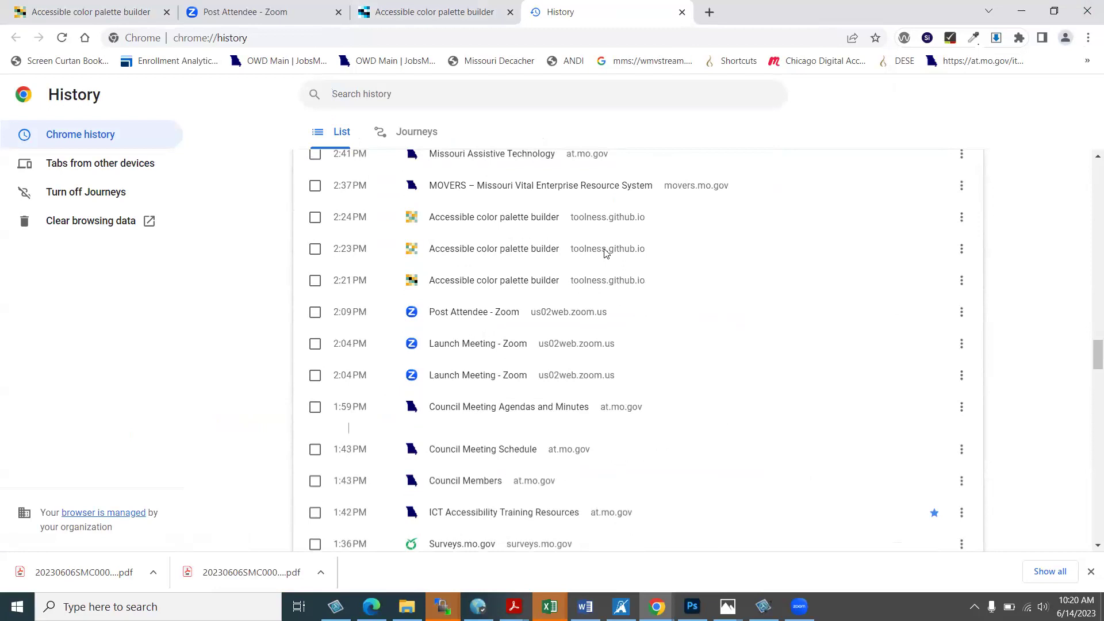
scroll(593, 297, up, 1)
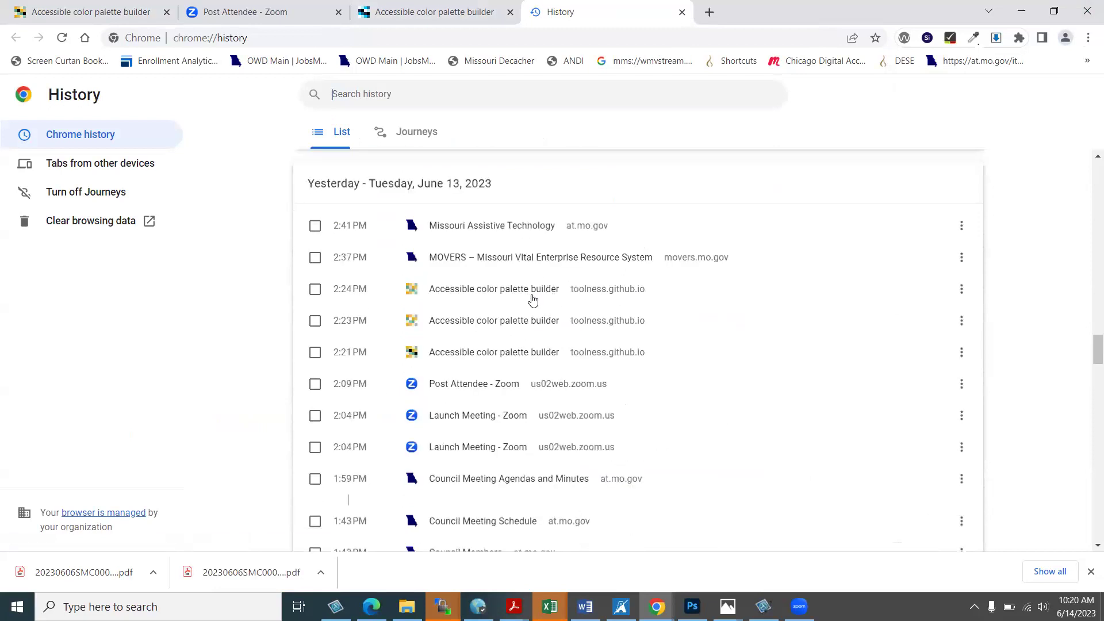
click(532, 295)
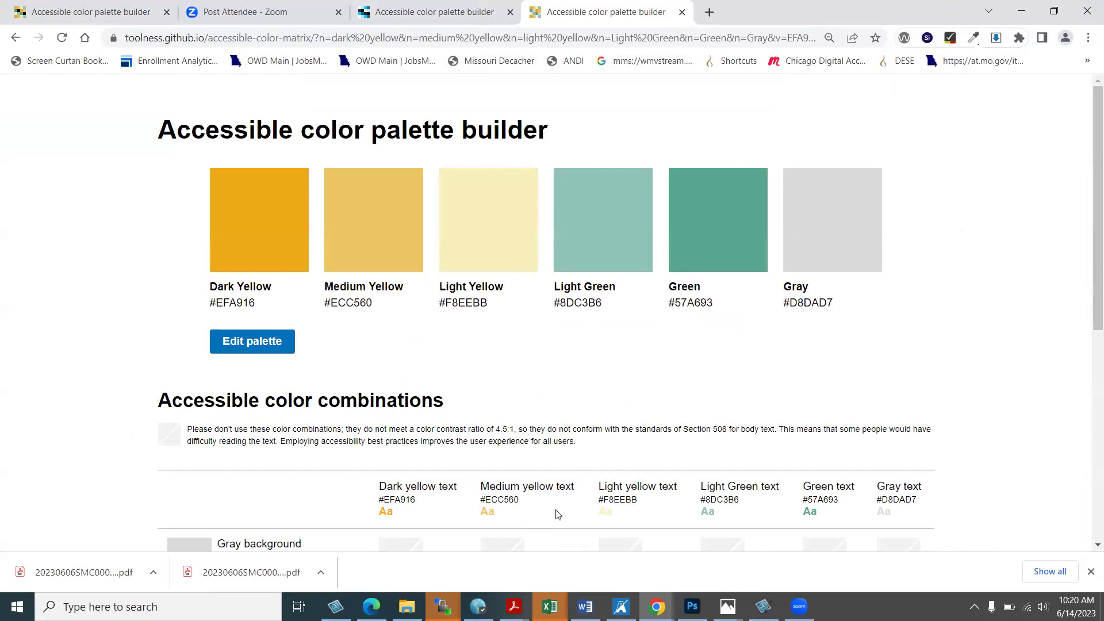
click(663, 593)
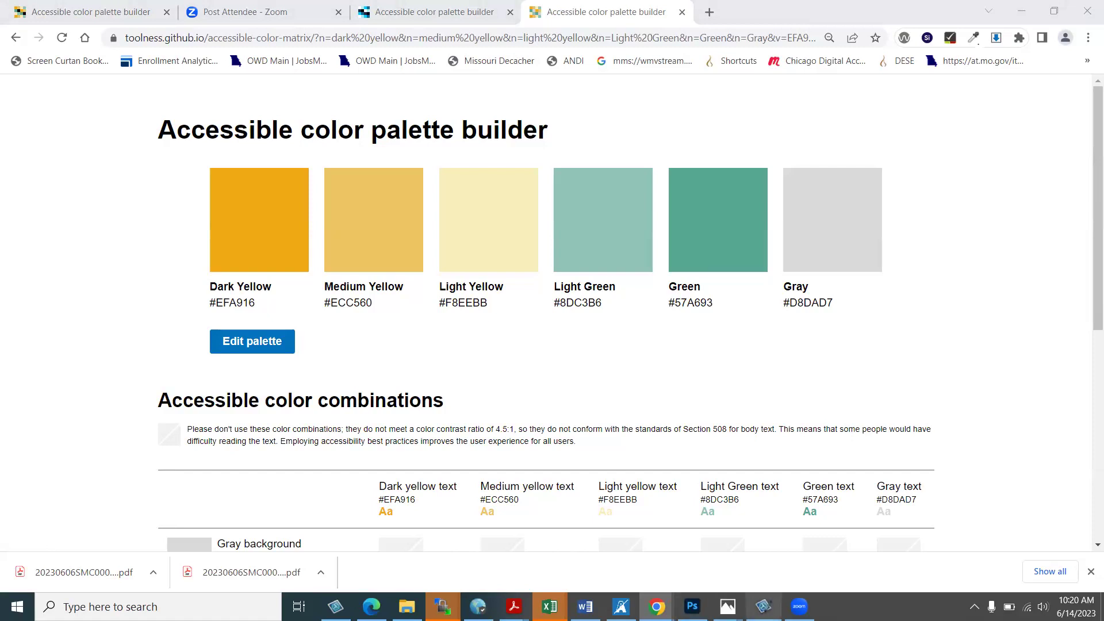
Step: Shift the Colour Contrast Analyser right and show the cupcakes-4-you.jpg banner in Photos
click(621, 606)
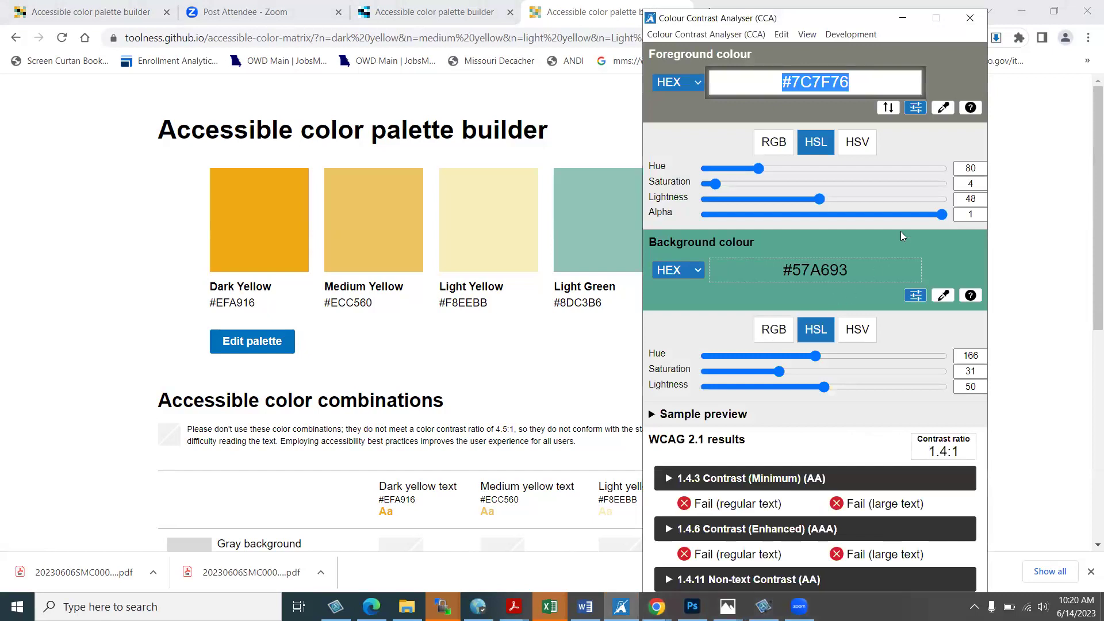
drag(841, 23, 871, 17)
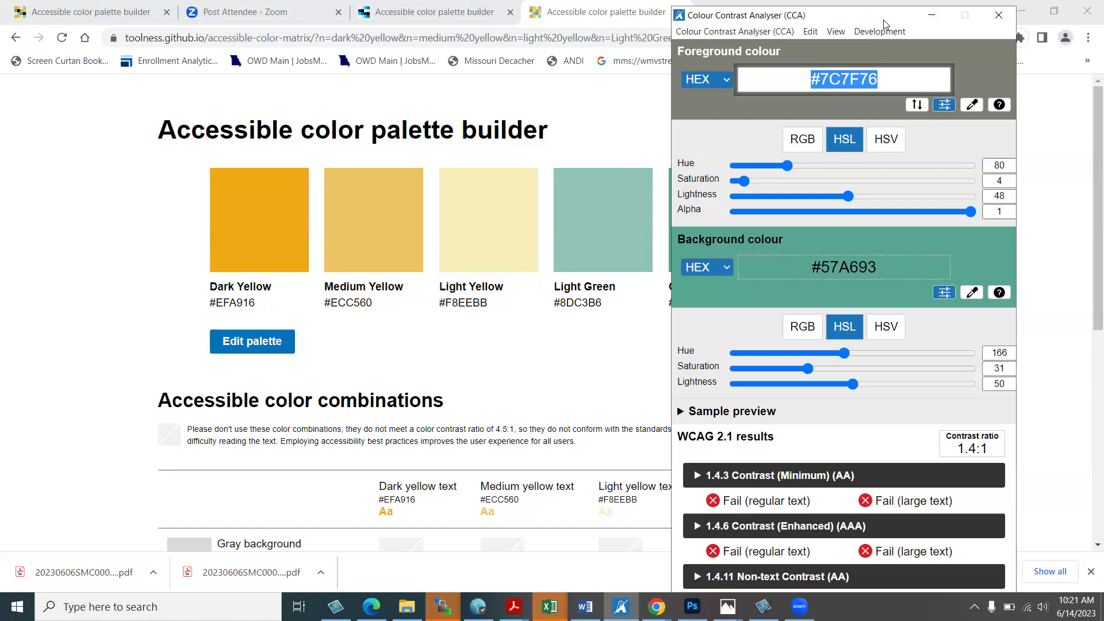
drag(912, 20, 913, 20)
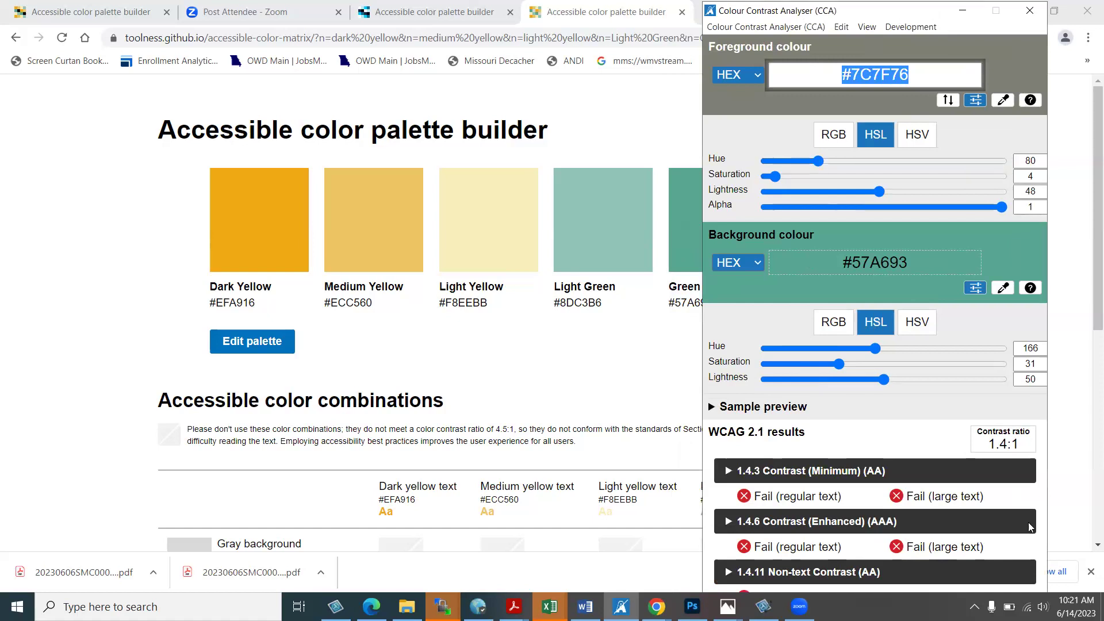
click(727, 607)
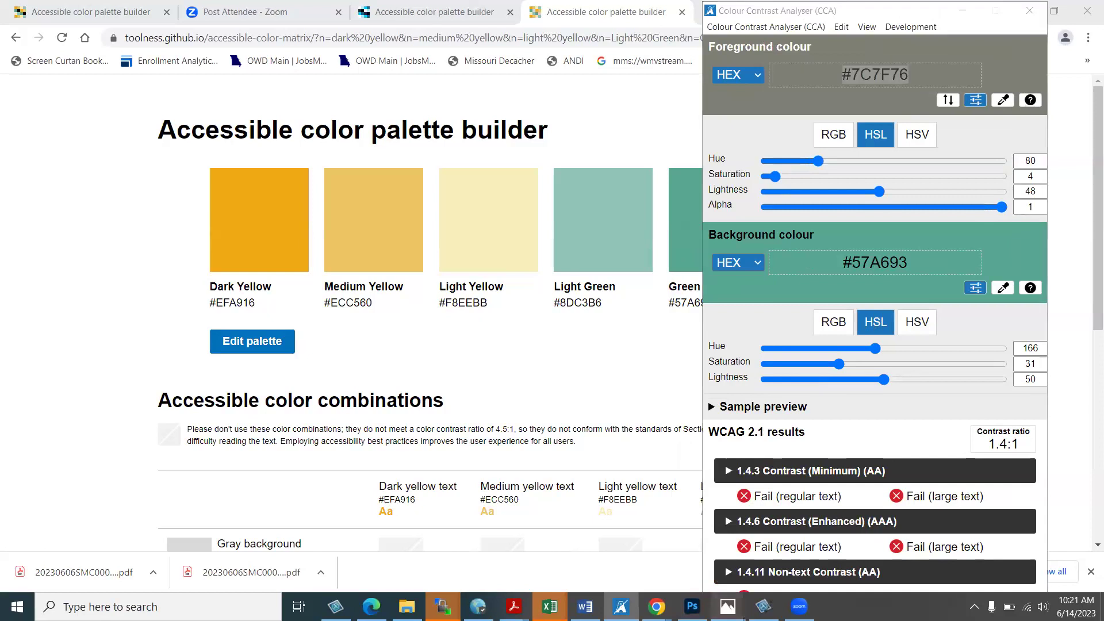
click(690, 540)
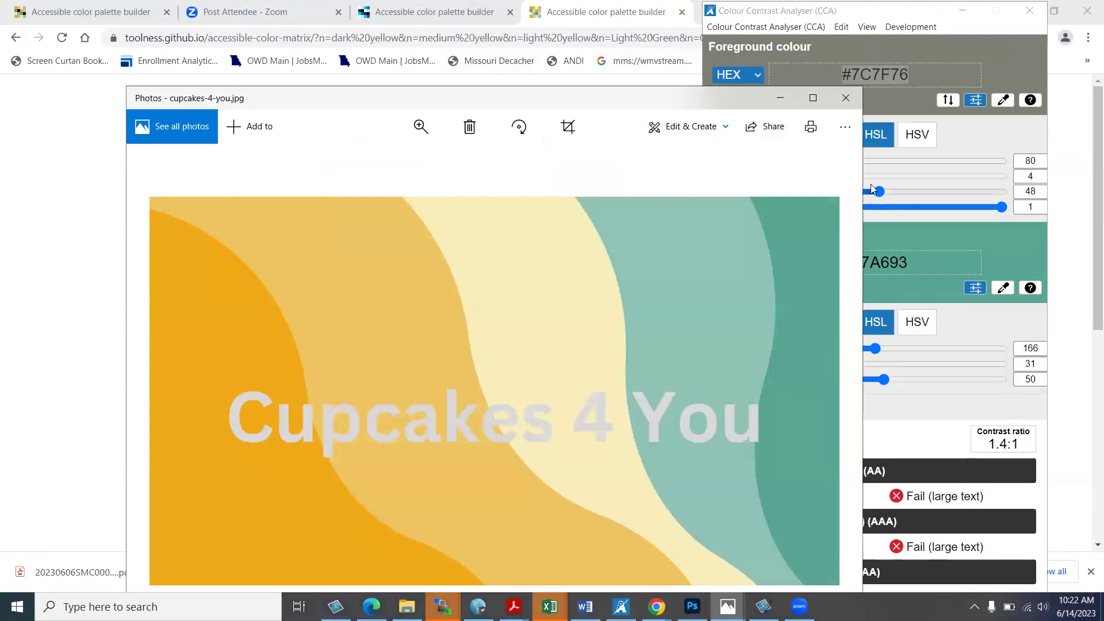
Step: Shrink and reposition the Photos window, then eyedrop the banner's orange #EFA916 as foreground
drag(862, 178, 706, 187)
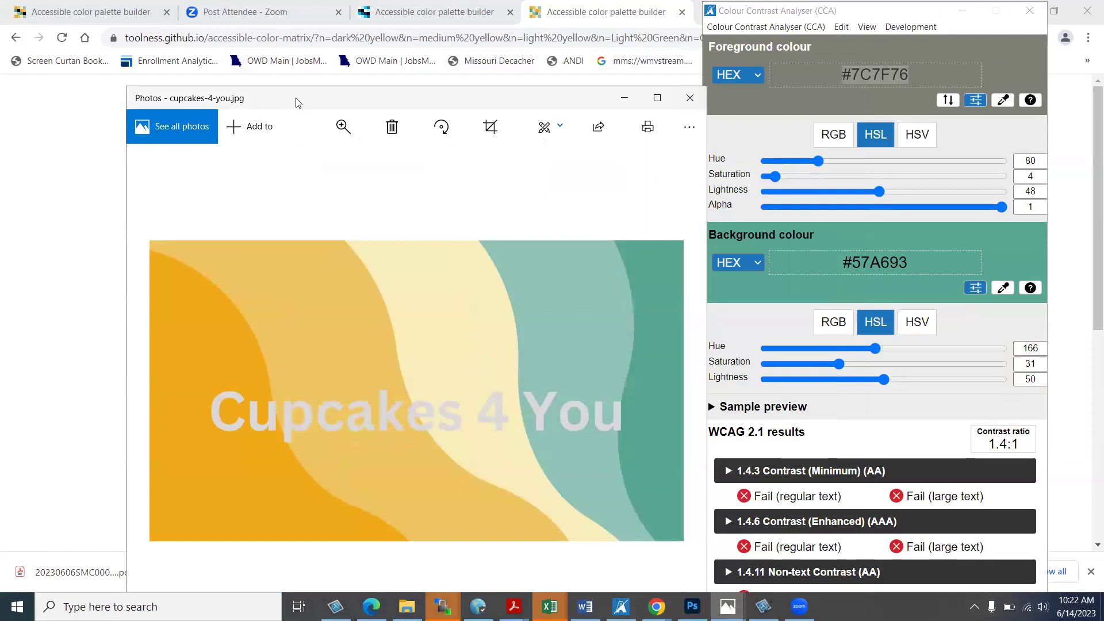
drag(297, 103, 211, 30)
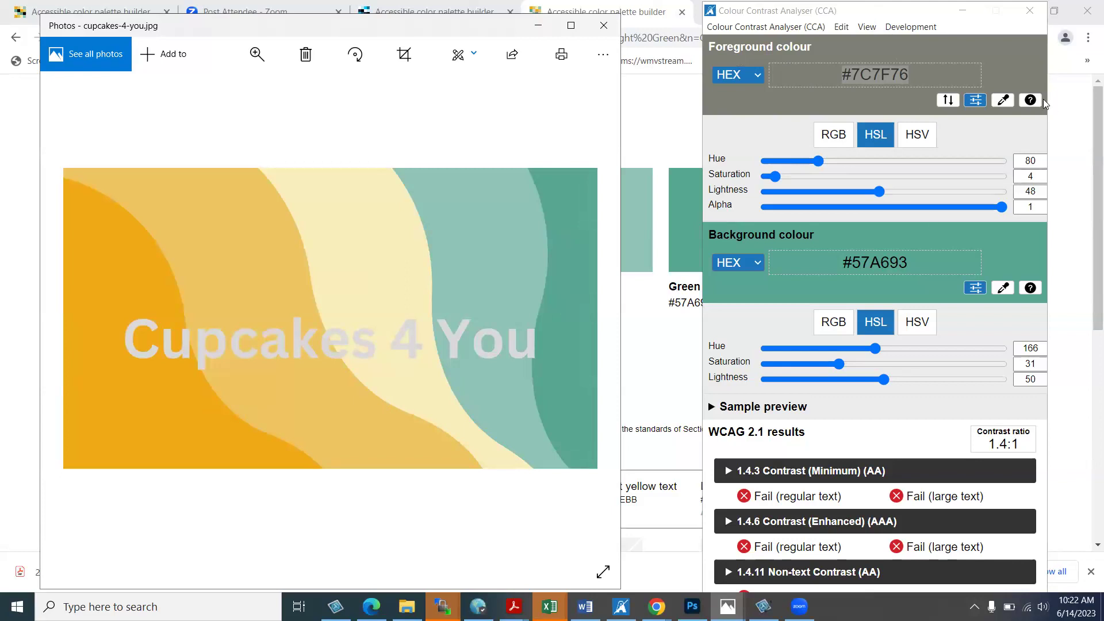
click(1003, 102)
click(1003, 101)
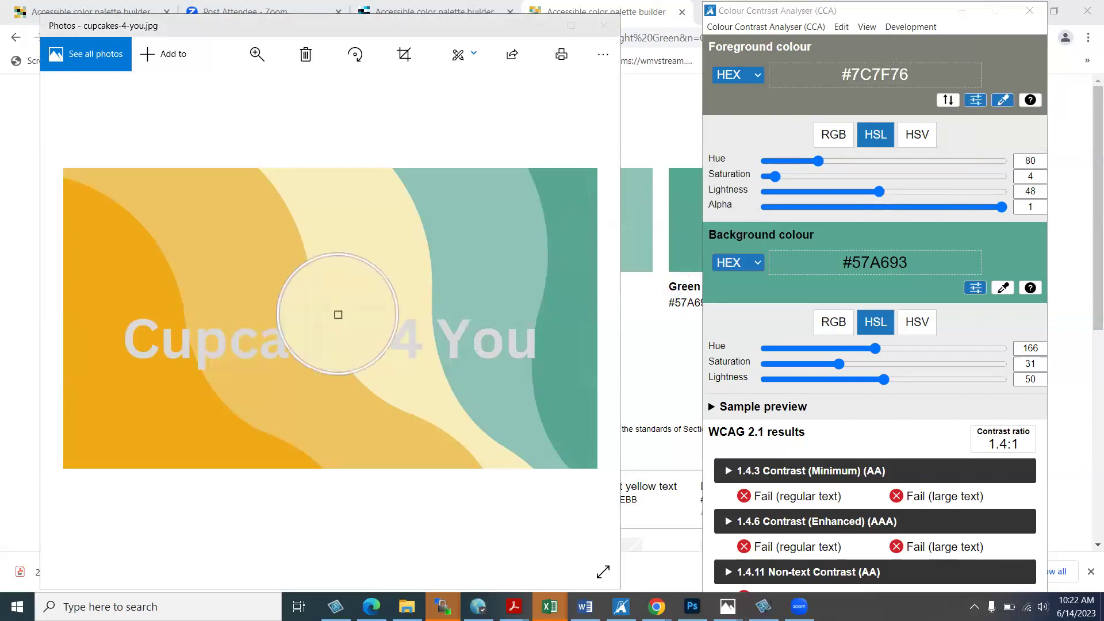
click(125, 272)
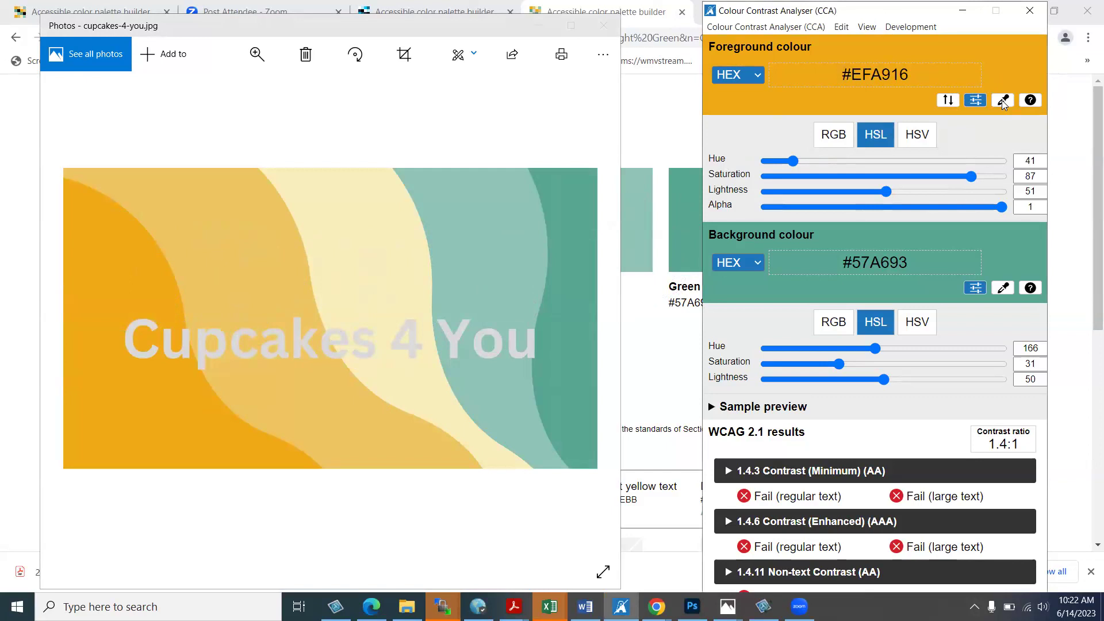
Step: Swap colours so orange is background, and sample the light grey text #DBD9DB as foreground
click(948, 102)
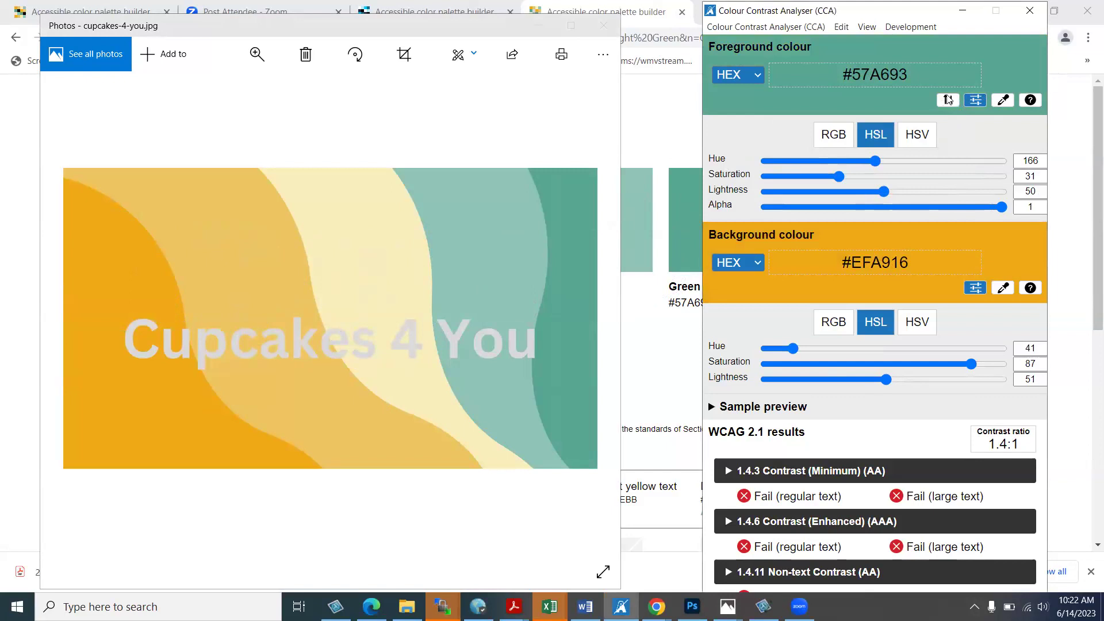
click(1001, 101)
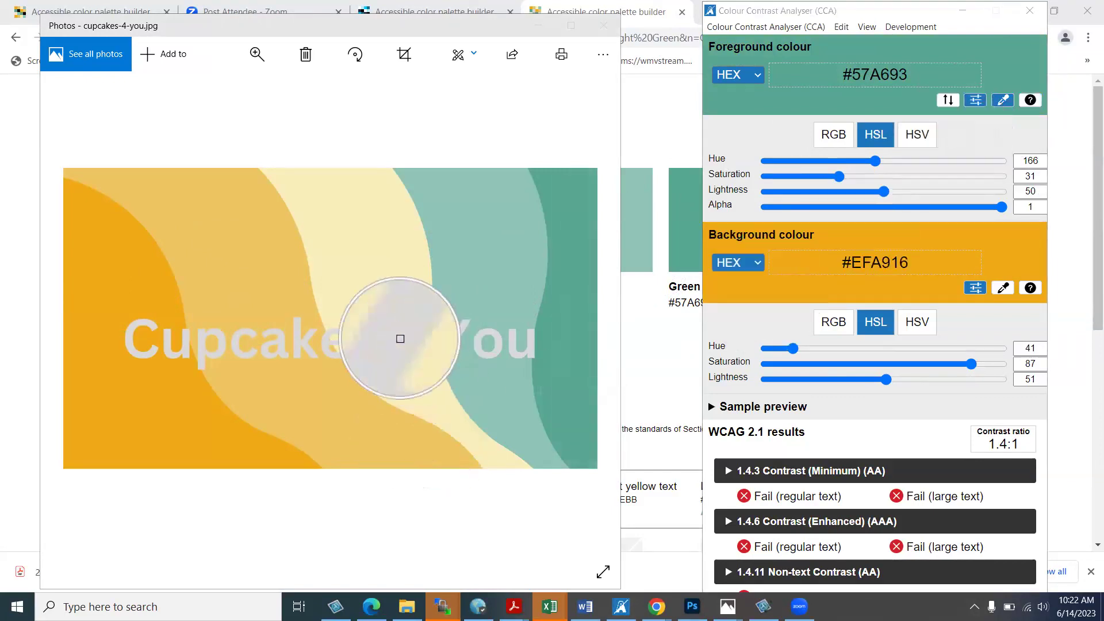
click(400, 338)
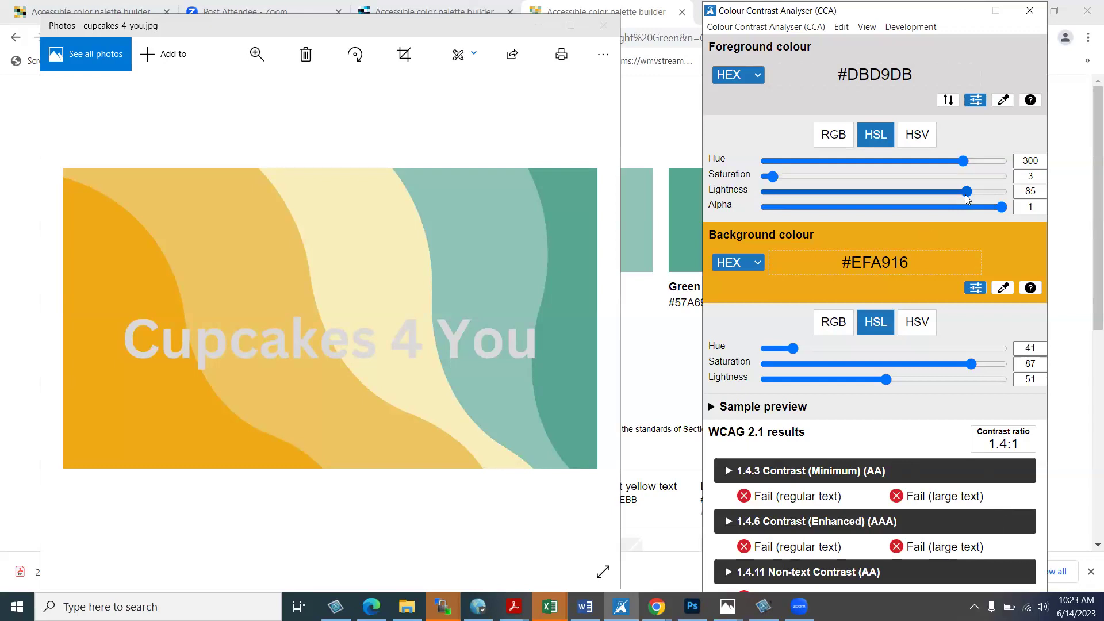
Step: Darken the foreground text to #615C61 on #EFA916, reaching 3.2:1, and show its RGB values
drag(965, 194, 900, 198)
key(Left)
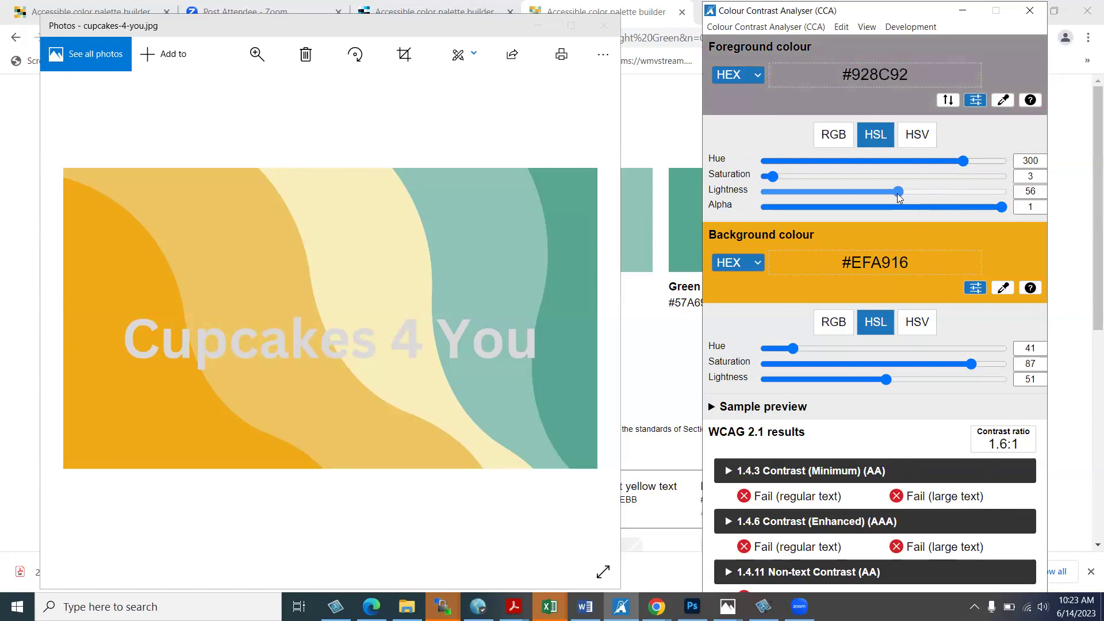
drag(900, 197, 867, 194)
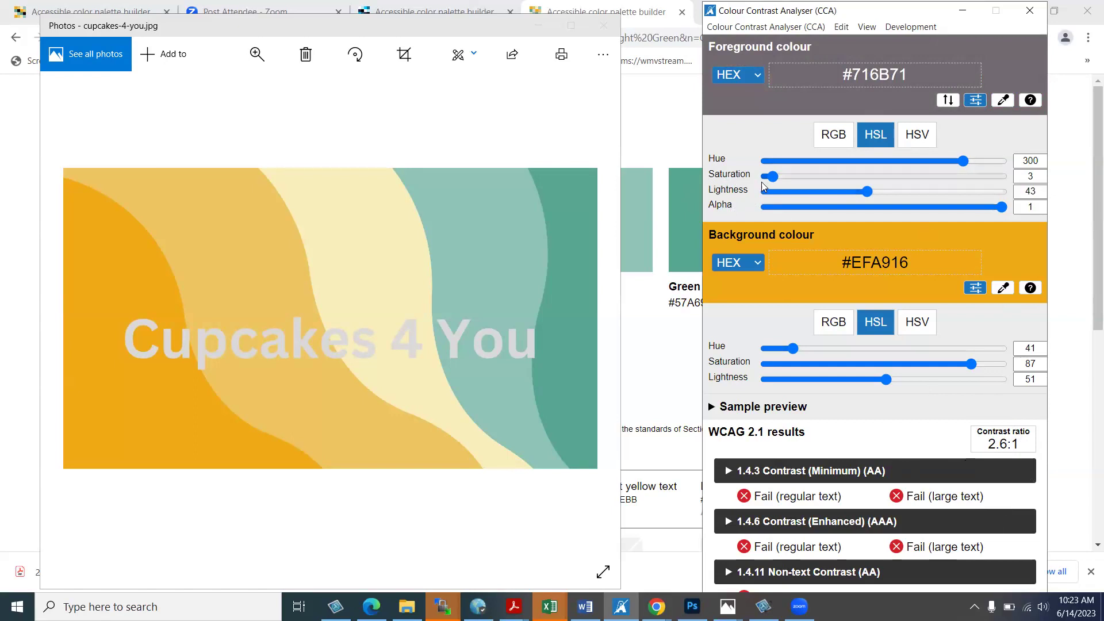
drag(866, 194, 854, 191)
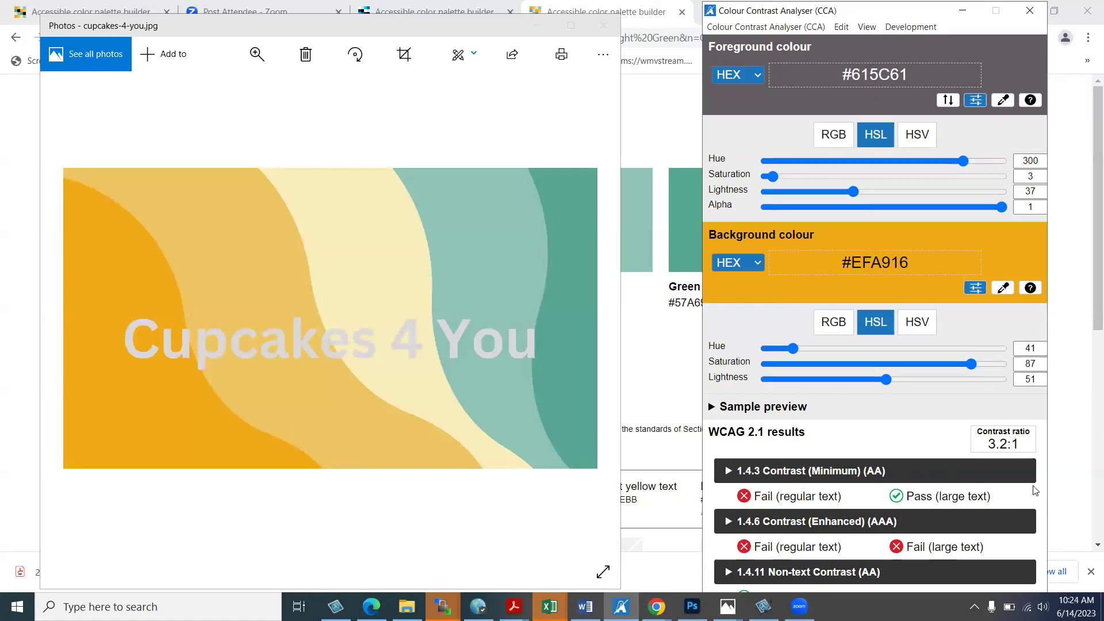
drag(855, 191, 853, 193)
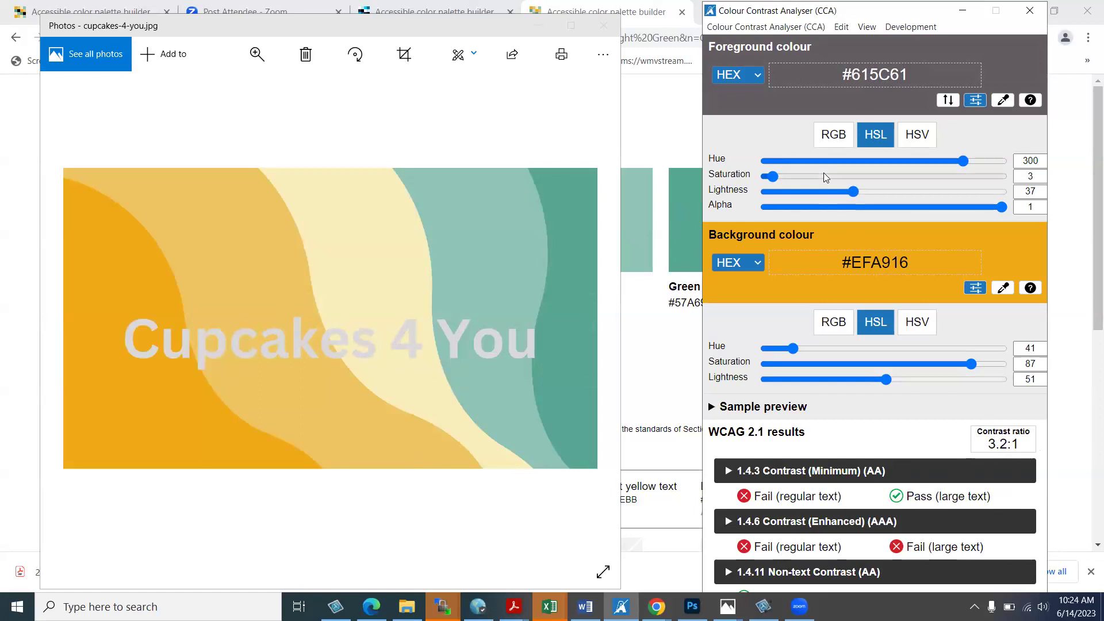
click(839, 138)
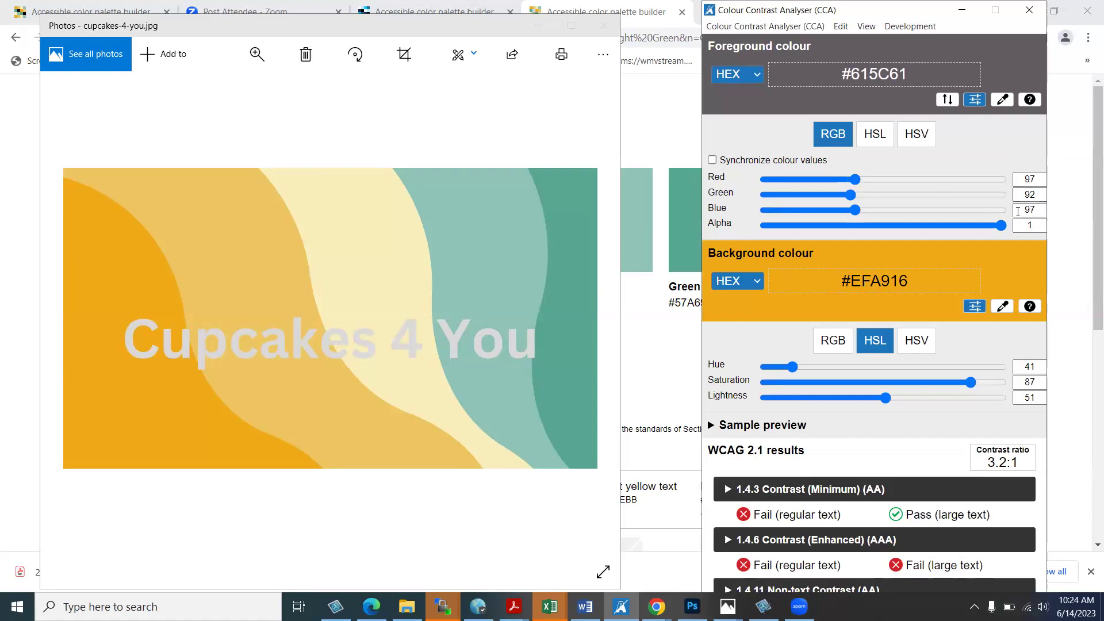
click(875, 134)
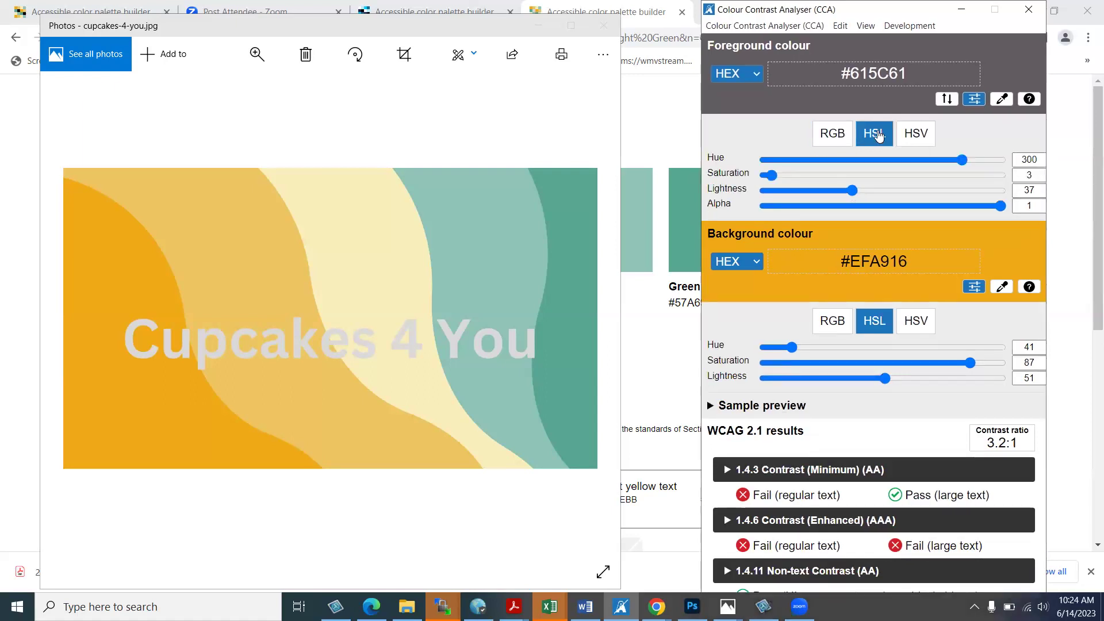
click(839, 135)
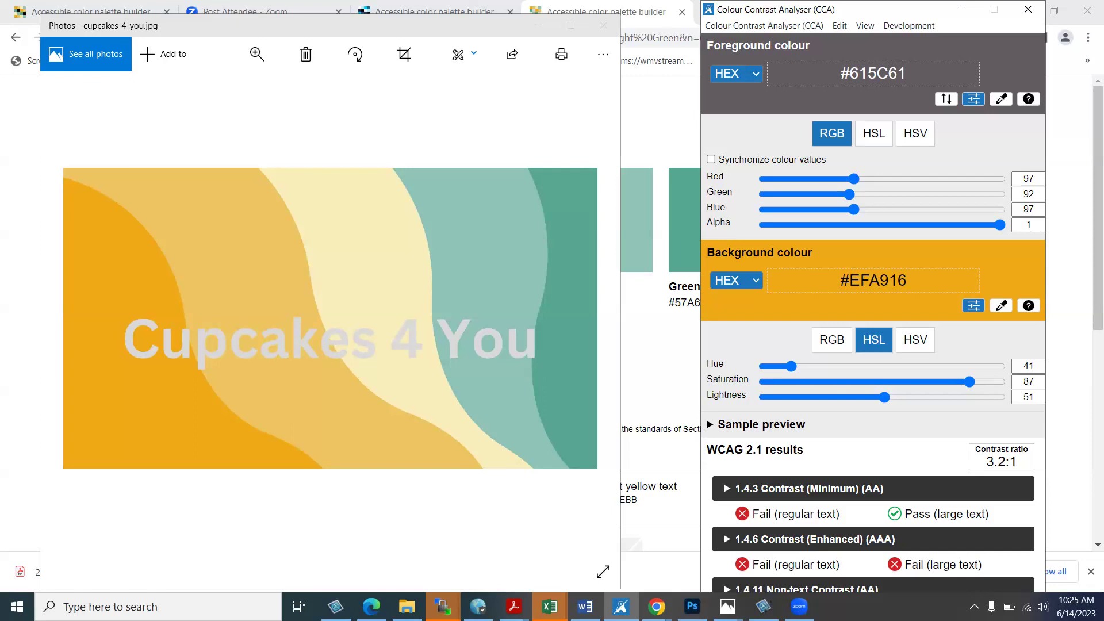
Step: Switch to test.docx, deselect the pie chart and scroll up to the 'Bright Flight Recipients, by EFC - FY 2022' title
key(alt+Tab)
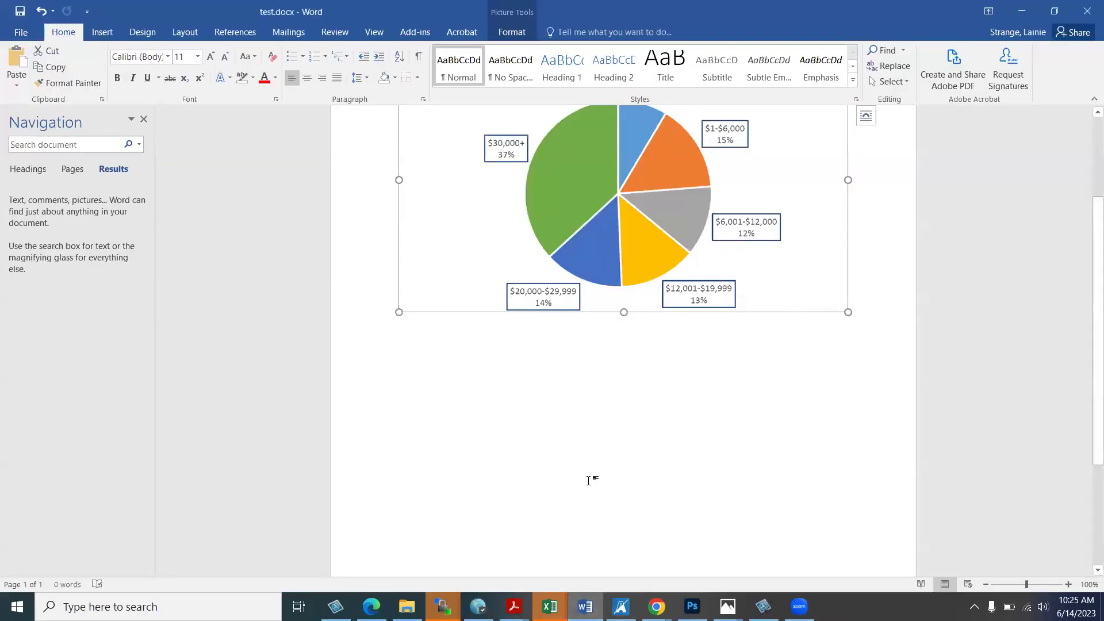
click(885, 264)
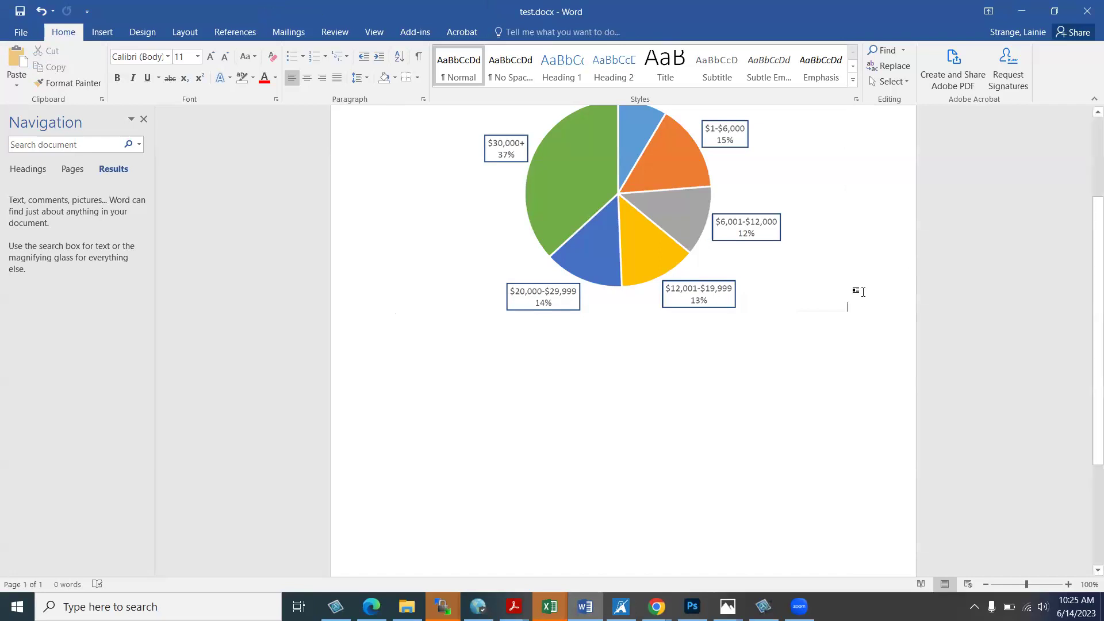
scroll(863, 292, up, 2)
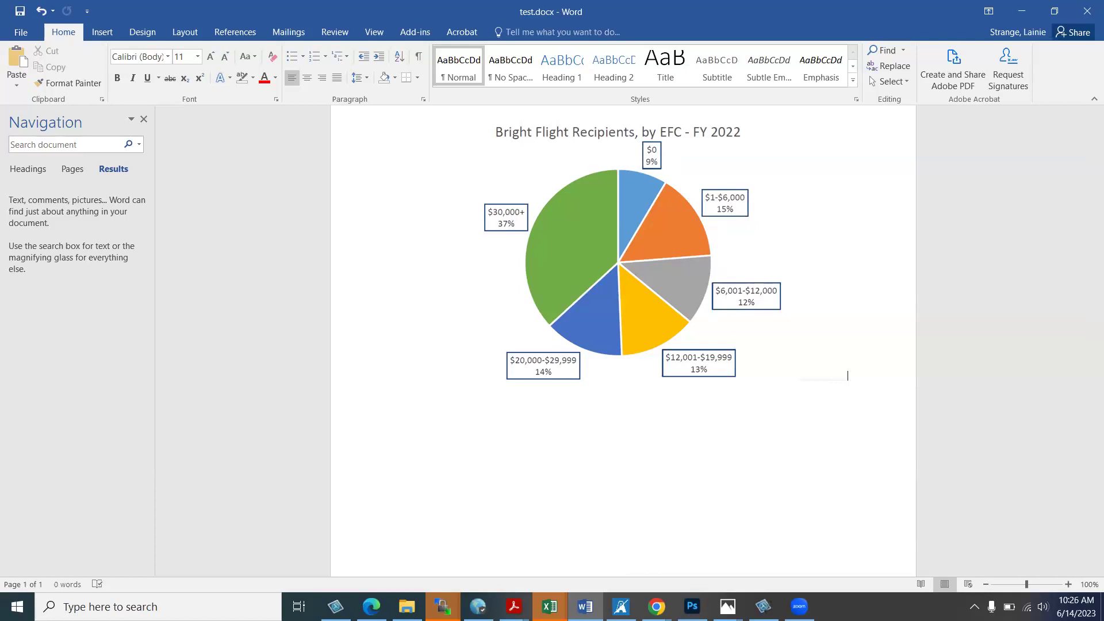
Step: Sample the chart's yellow #FFC000 slice as the background colour
mouse_move(727, 606)
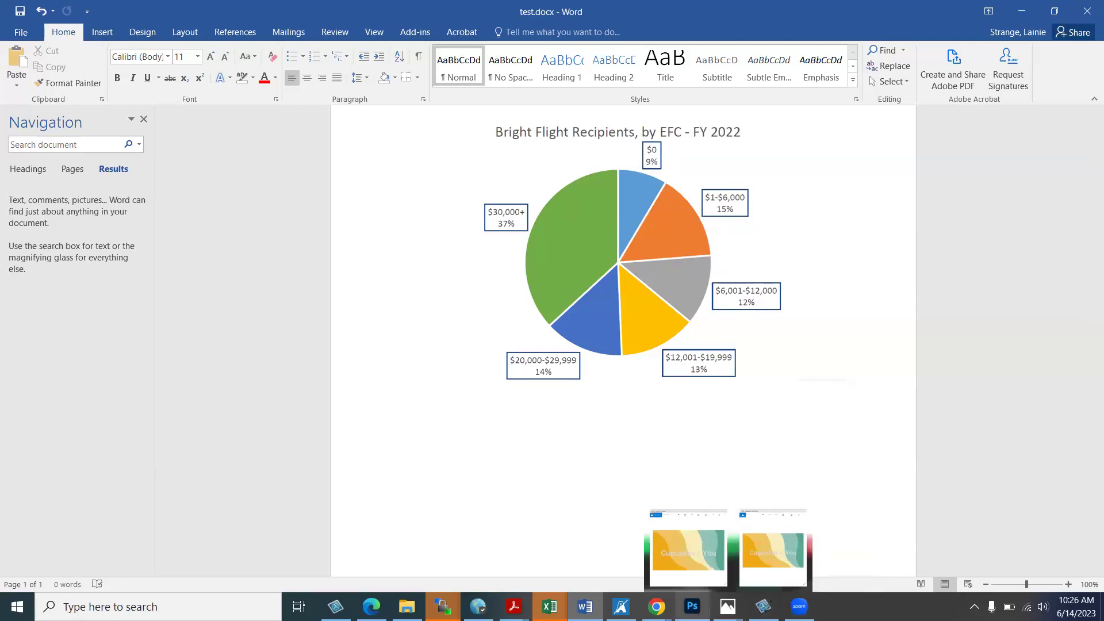
click(620, 606)
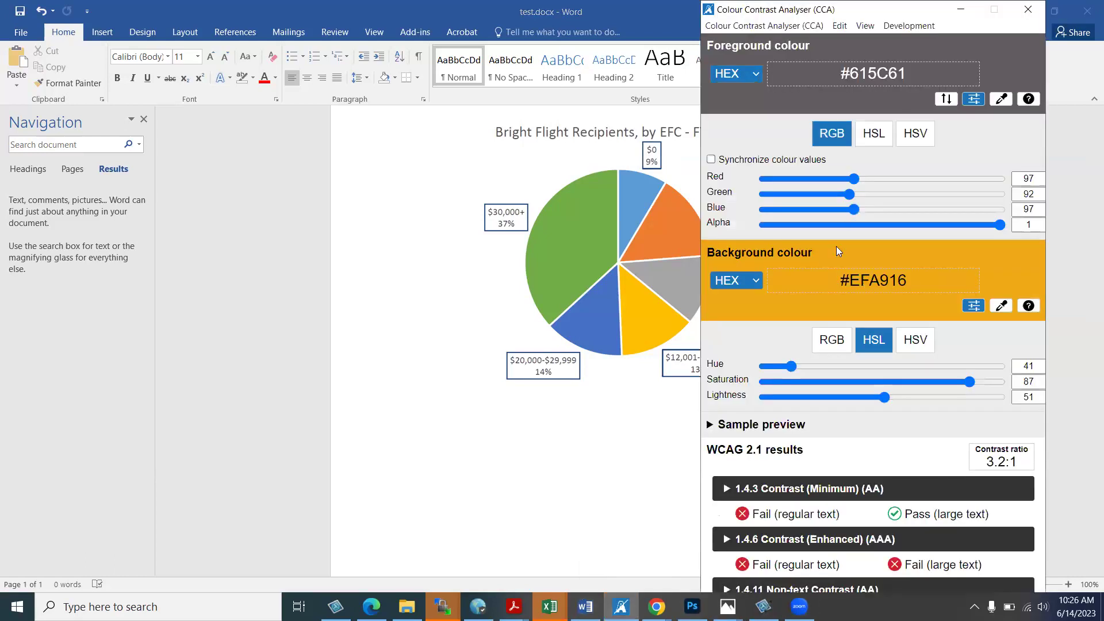
click(1001, 308)
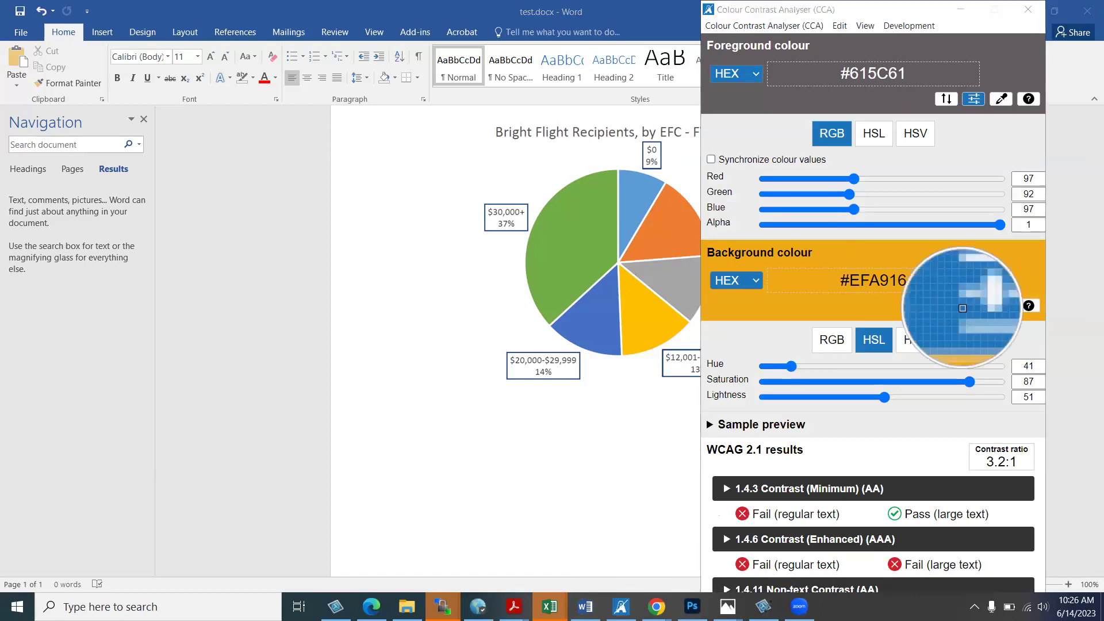
click(664, 309)
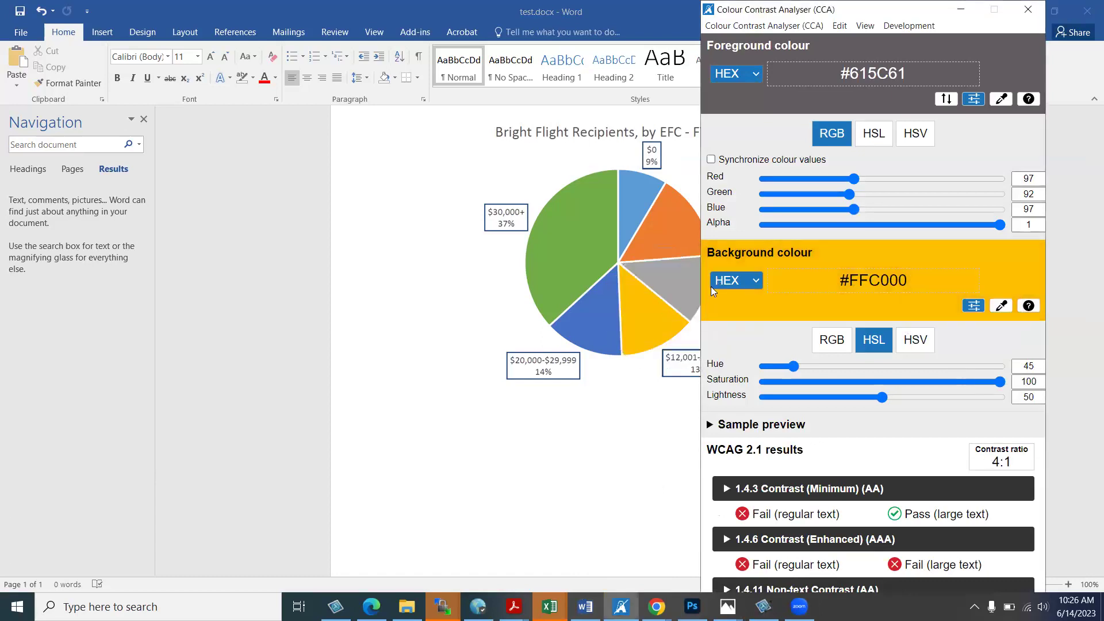
Step: Set the foreground to black 000000 (12.8:1 on yellow), then sample the blue #4472C4 slice as background
click(1001, 100)
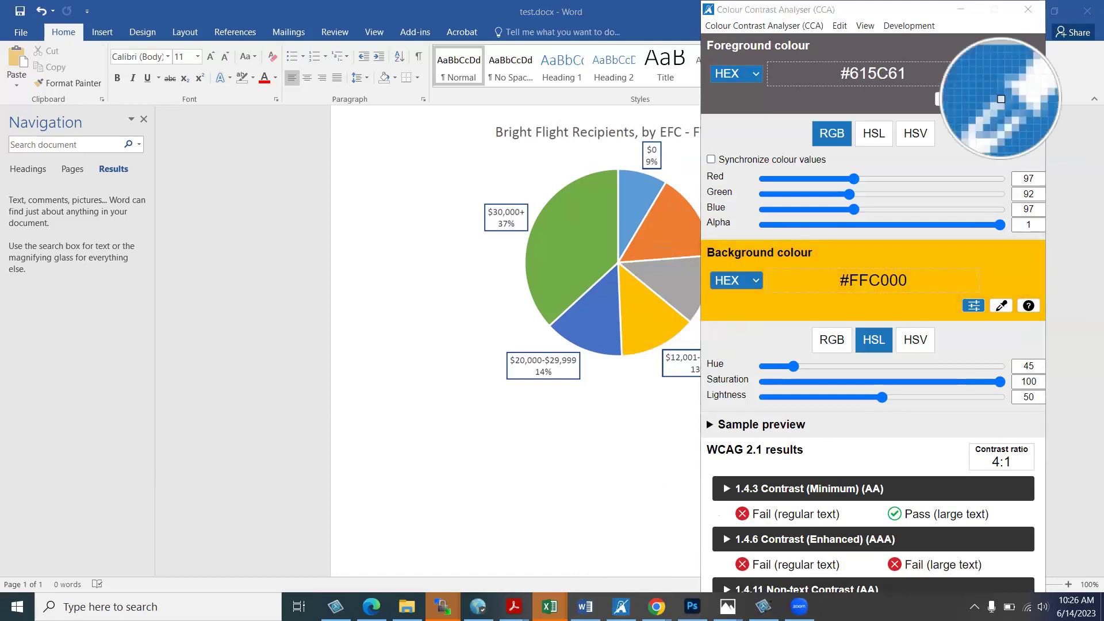
click(1001, 99)
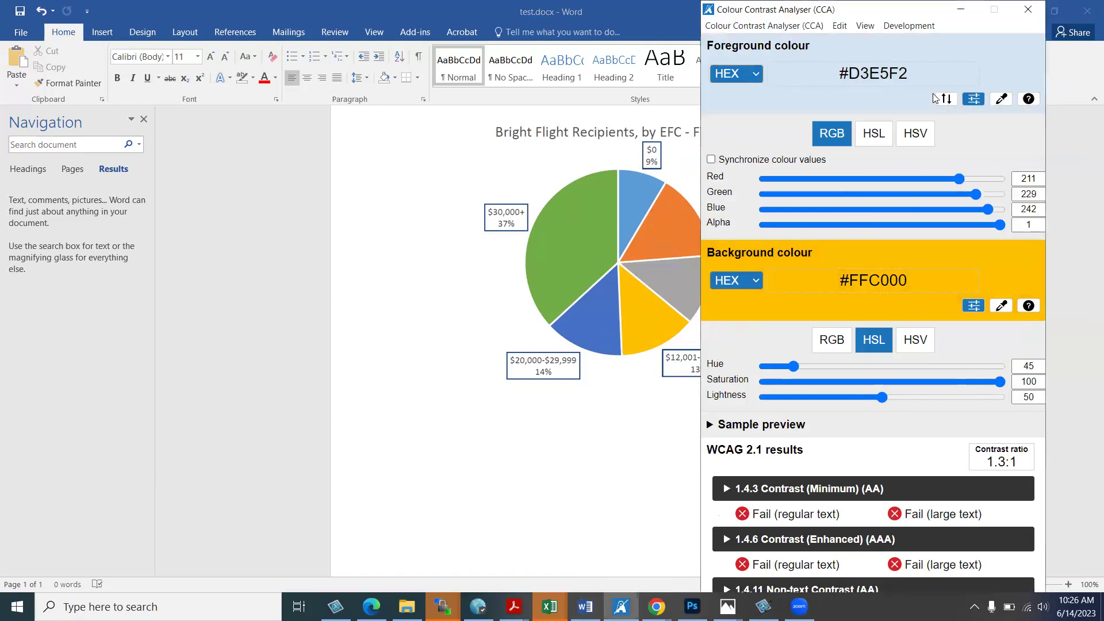
click(912, 70)
click(849, 70)
drag(848, 69, 935, 67)
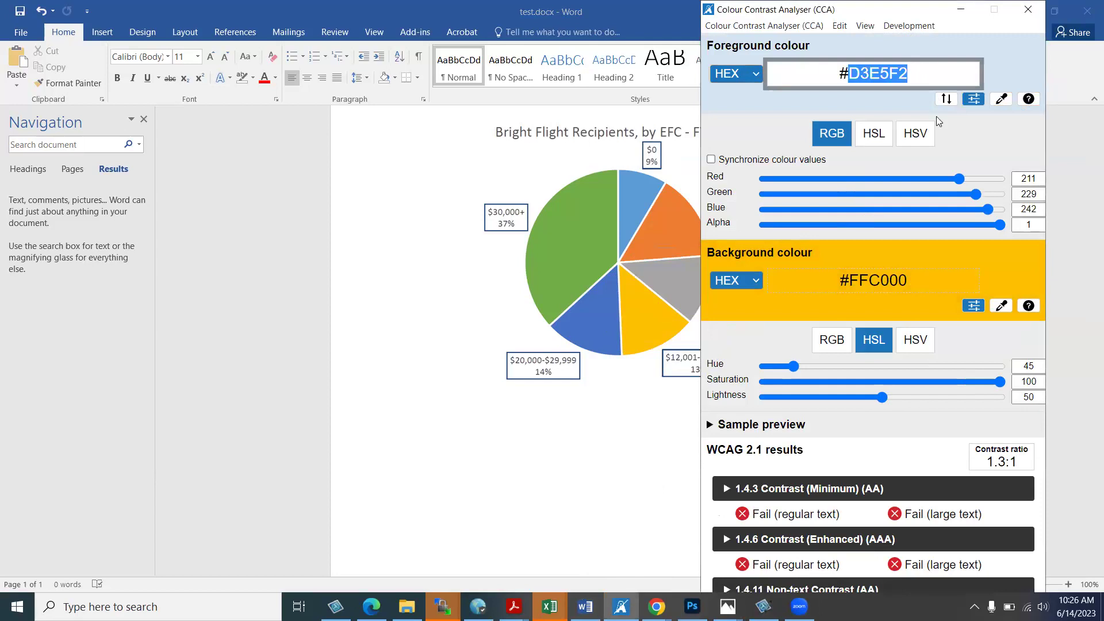
text(0000)
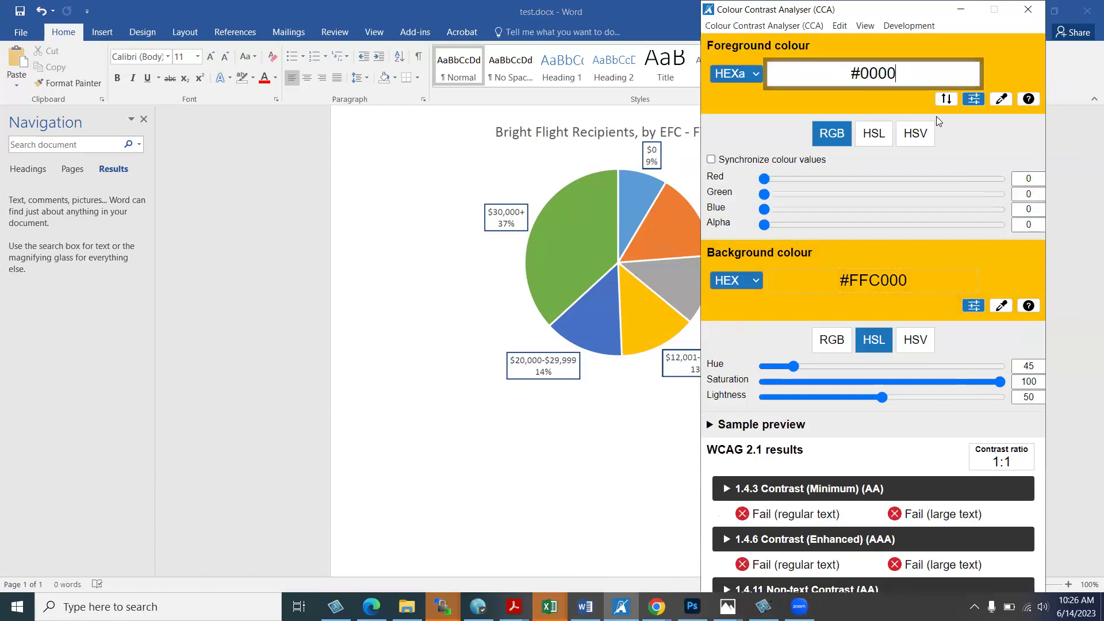
text(00)
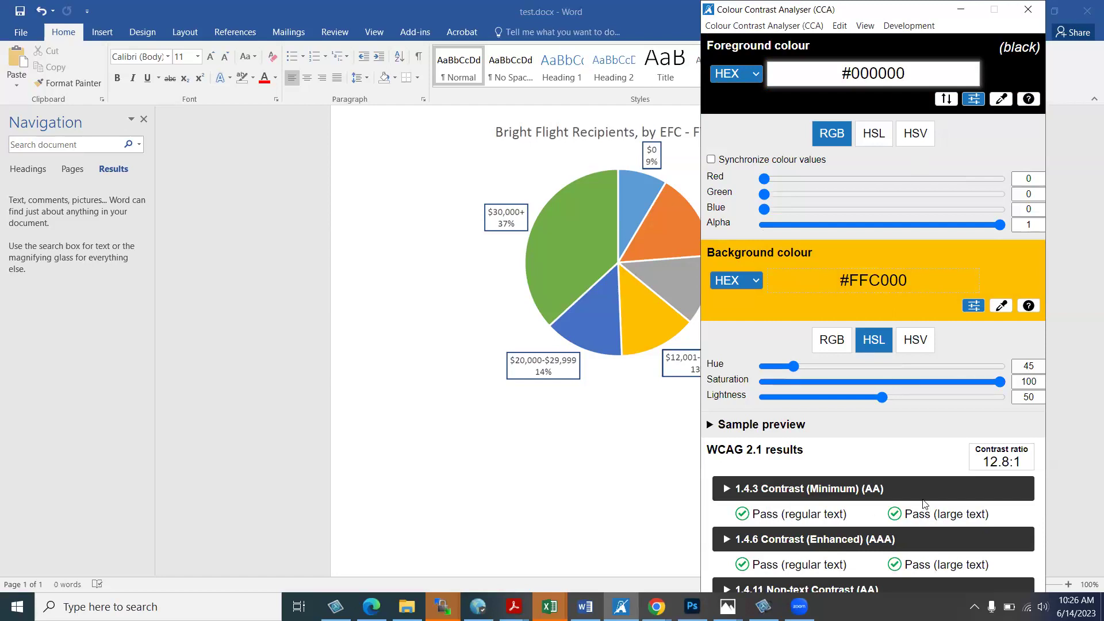
click(1001, 305)
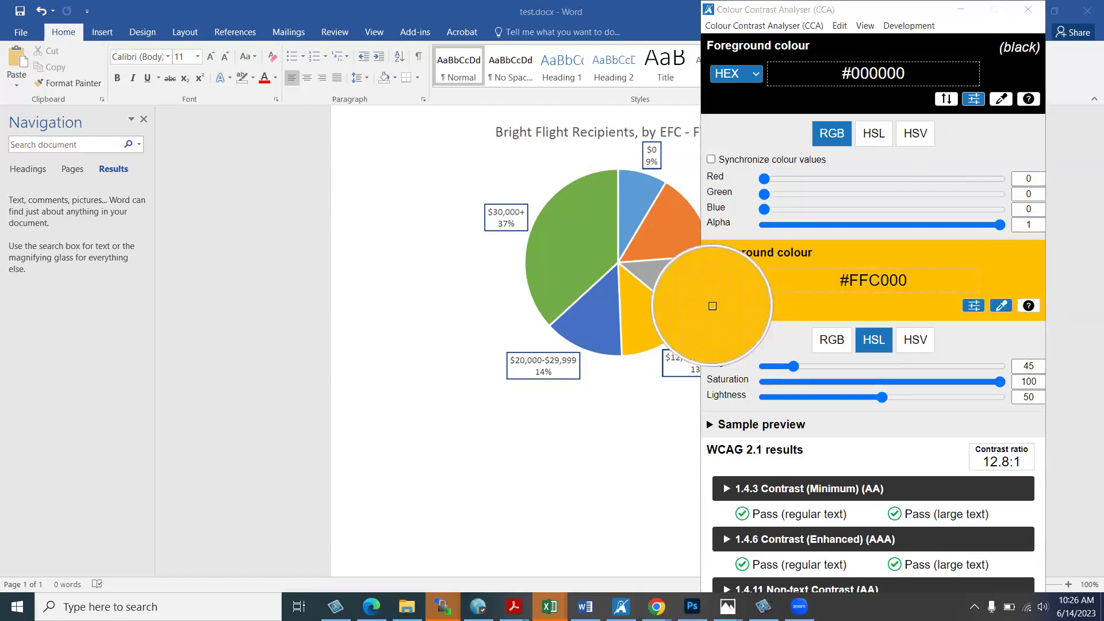
click(610, 311)
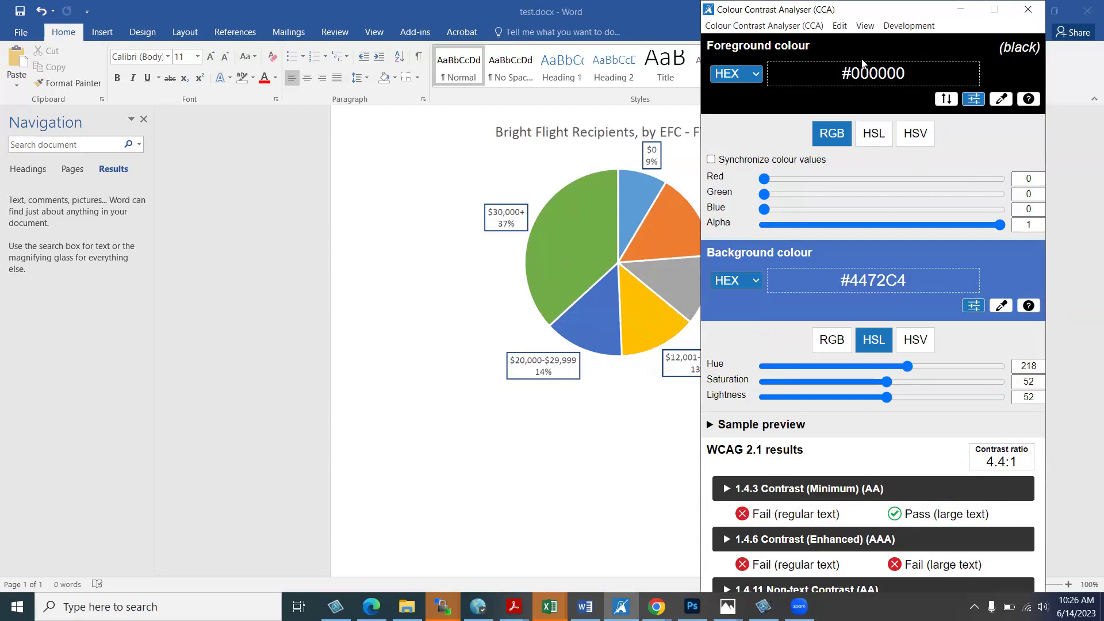
Step: Sample white #FFFFFF as the foreground against blue #4472C4, giving 4.7:1
click(1001, 99)
click(613, 448)
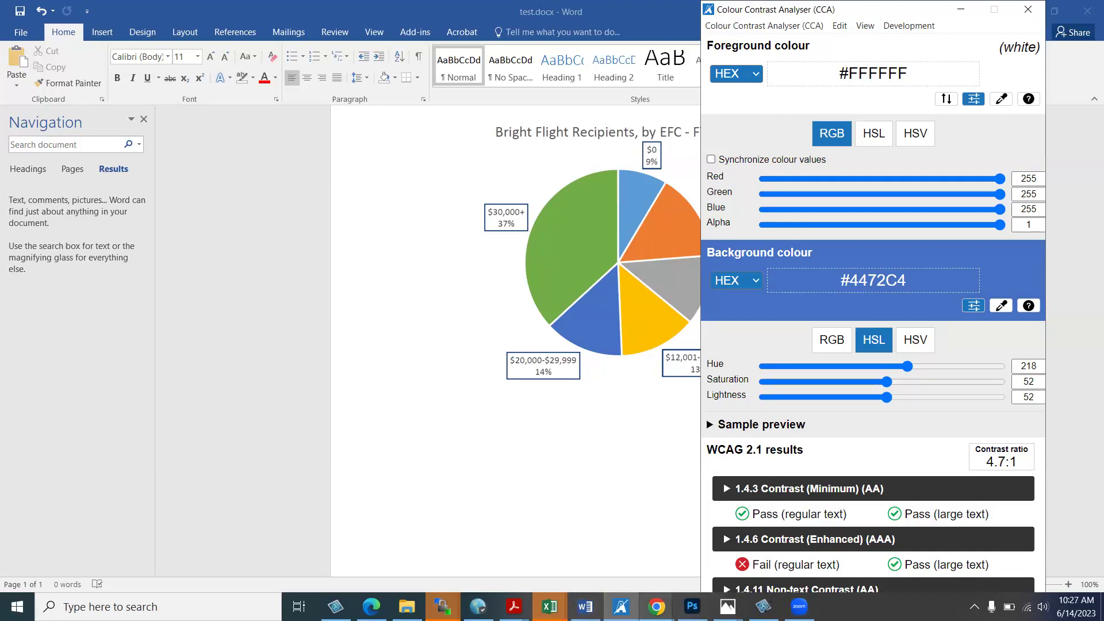
mouse_move(657, 606)
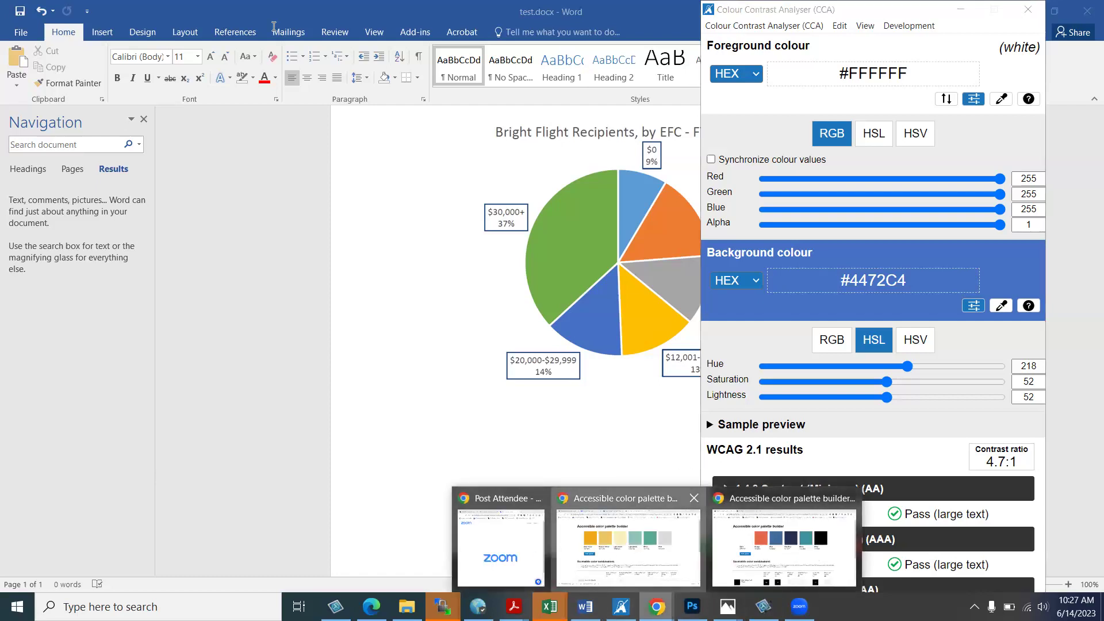
Step: Load at.mo.gov, dropping the autocompleted path, in a new Chrome tab
click(648, 561)
click(710, 12)
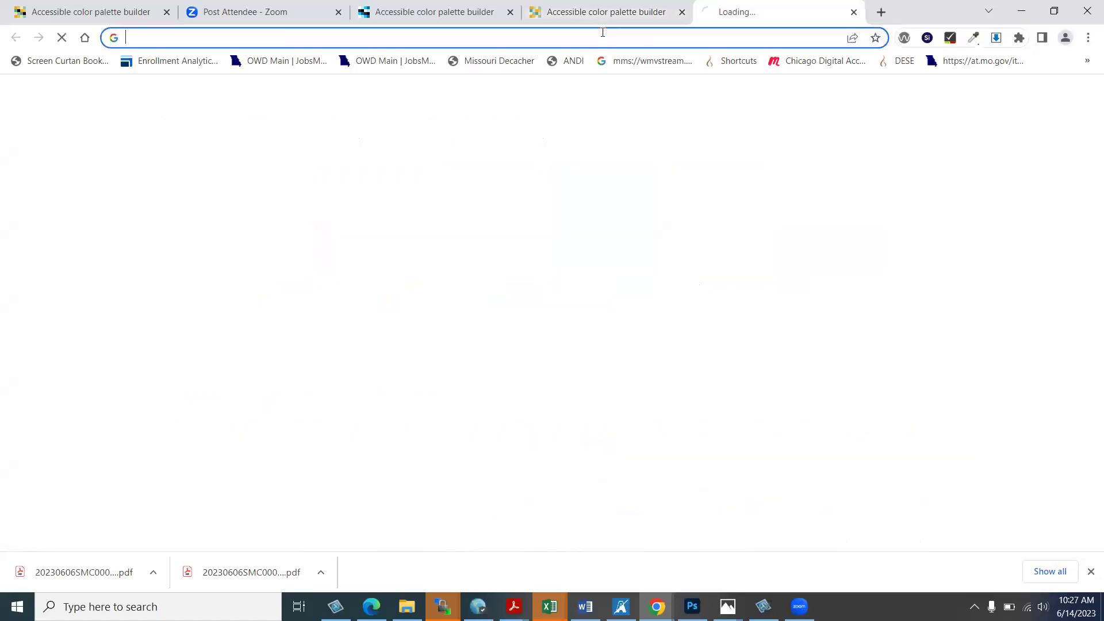
text(at.mo.gov)
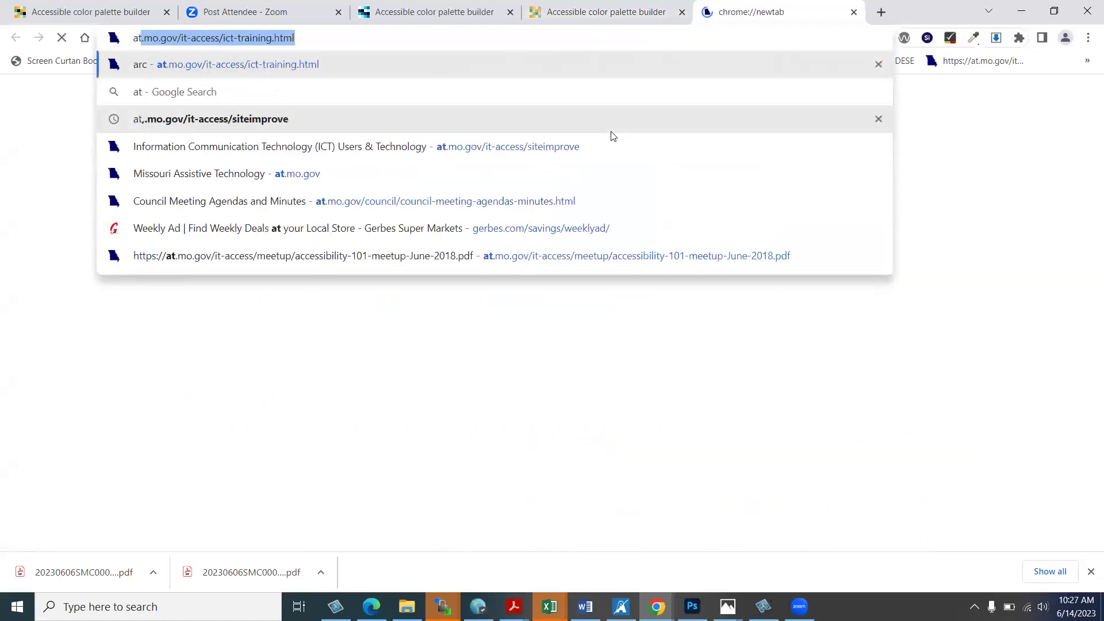
key(Delete)
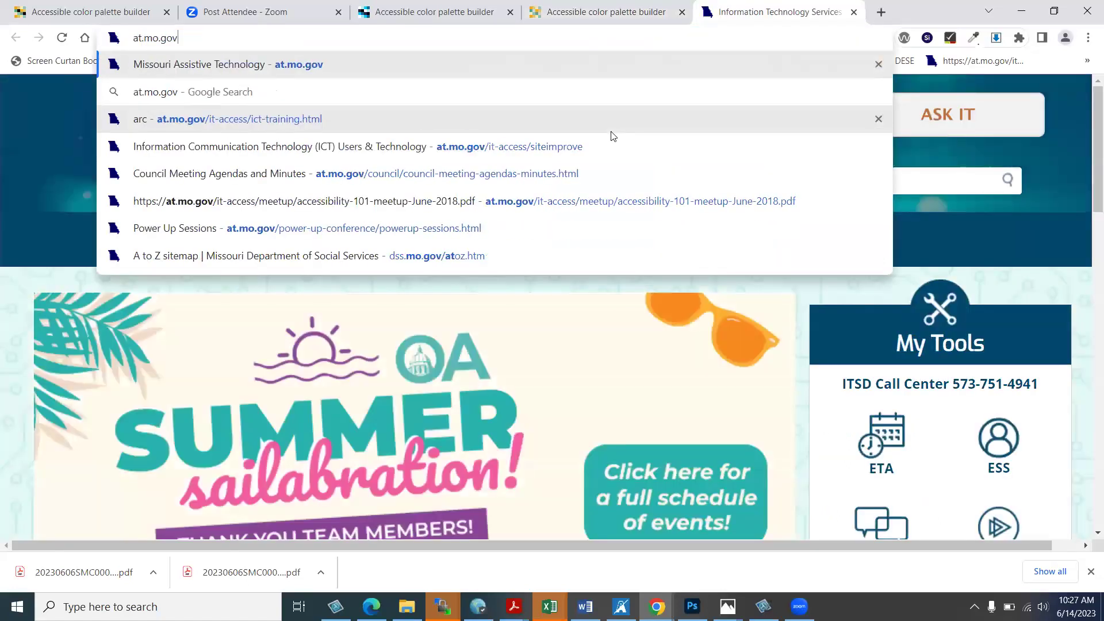
key(Return)
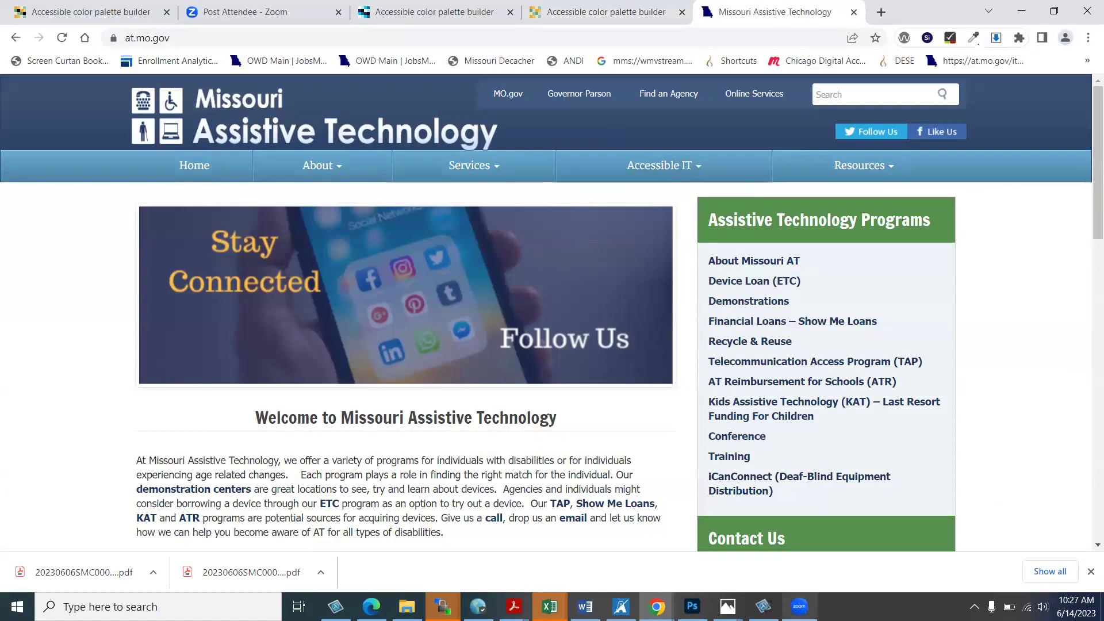
mouse_move(626, 602)
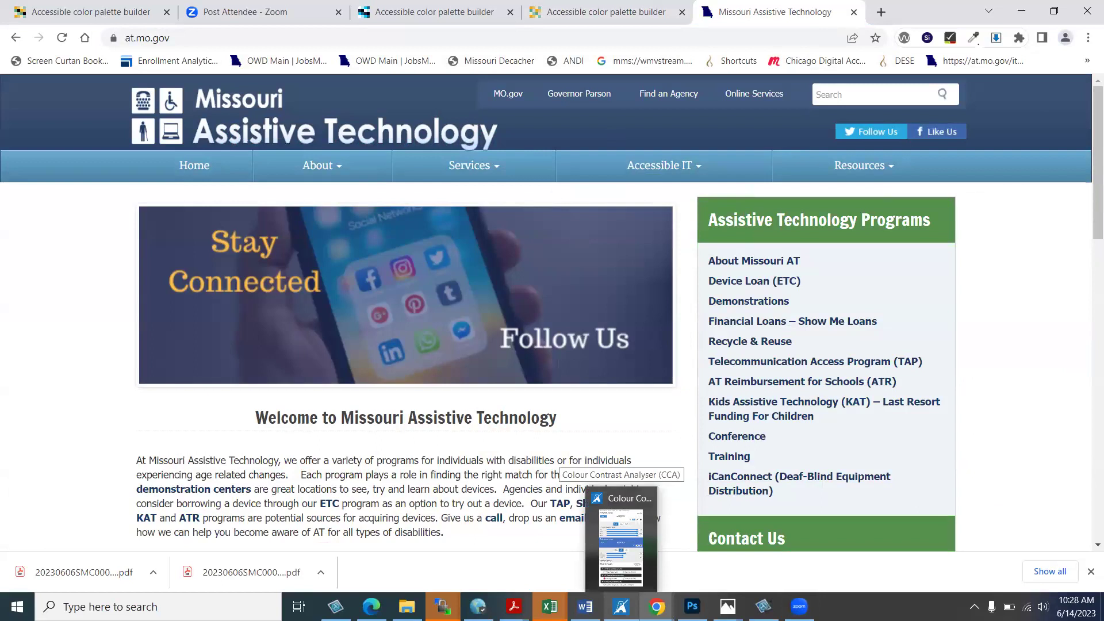
Step: Sample the page's green programs heading #54914D as background, giving 3.8:1 against white
click(620, 546)
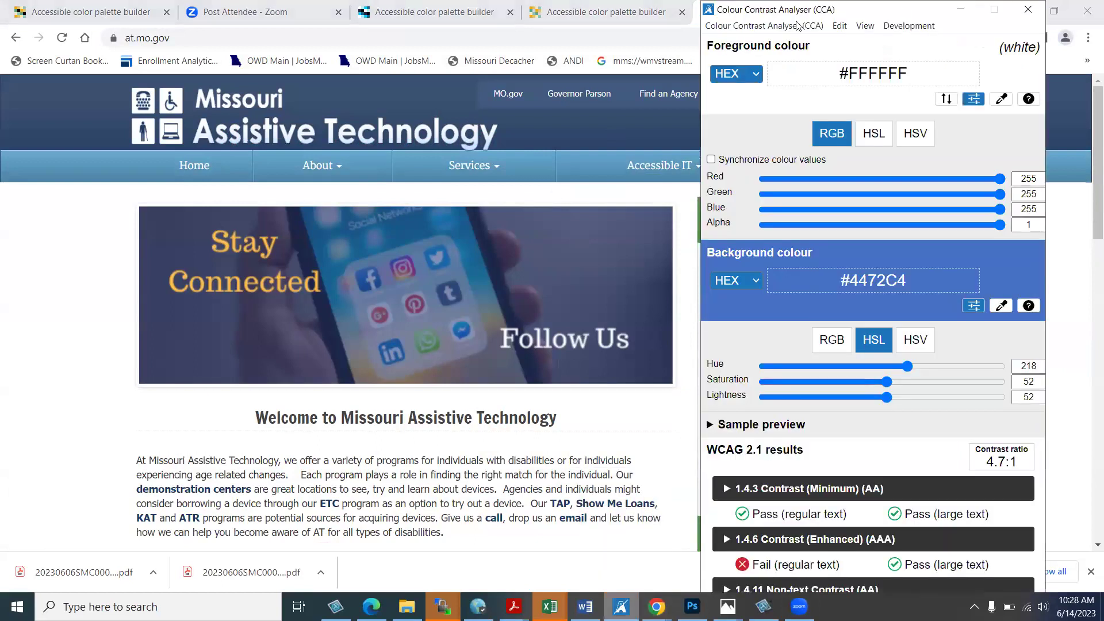
drag(894, 13, 548, 51)
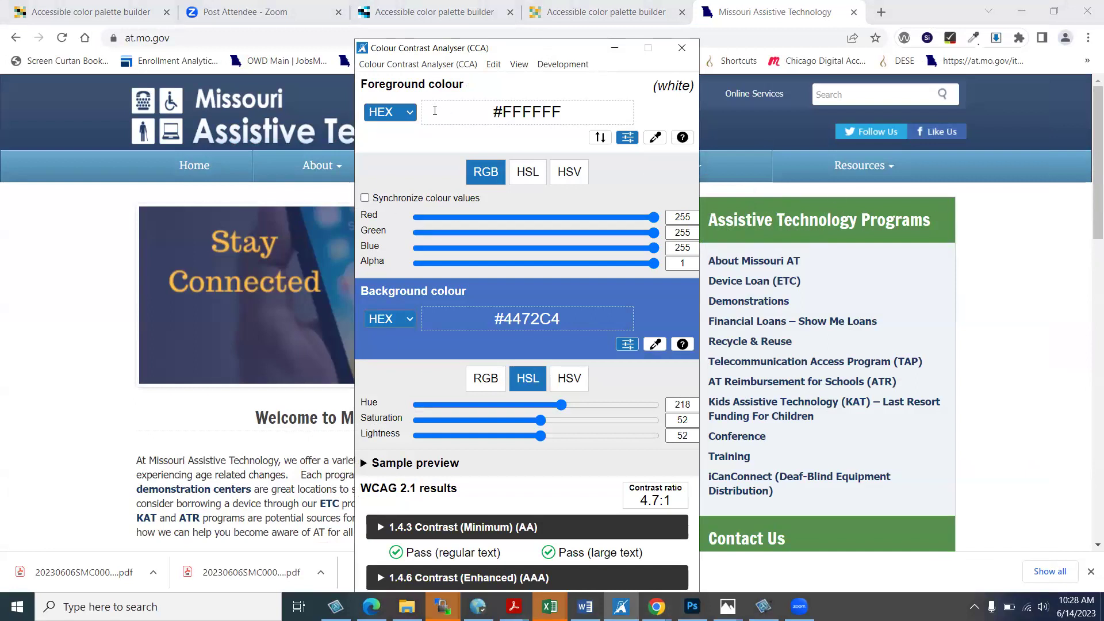
mouse_move(741, 180)
click(655, 345)
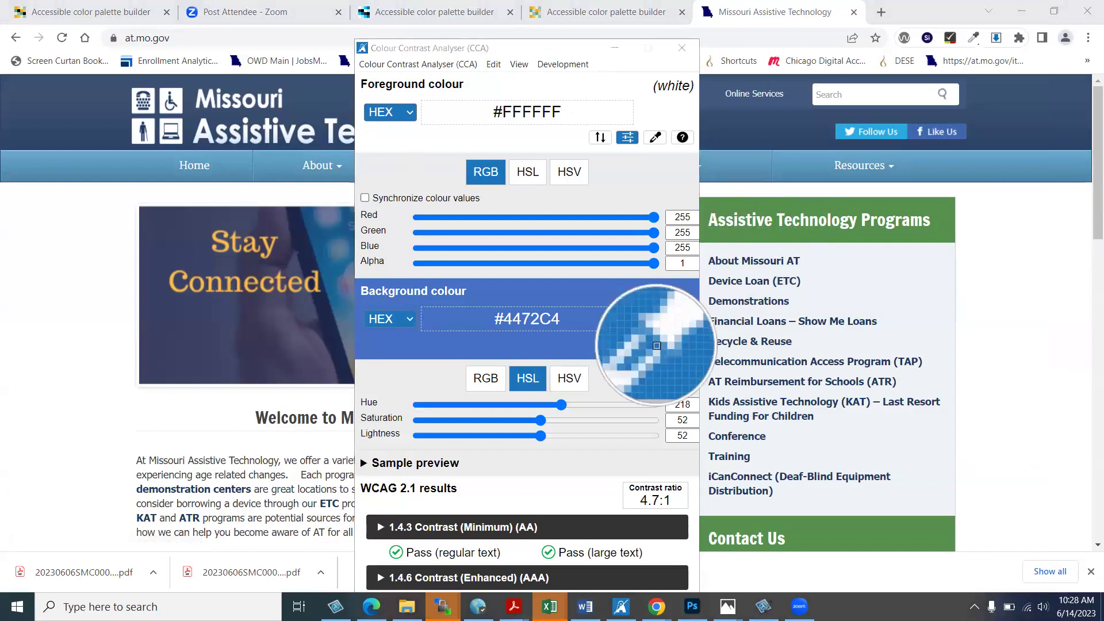
click(775, 209)
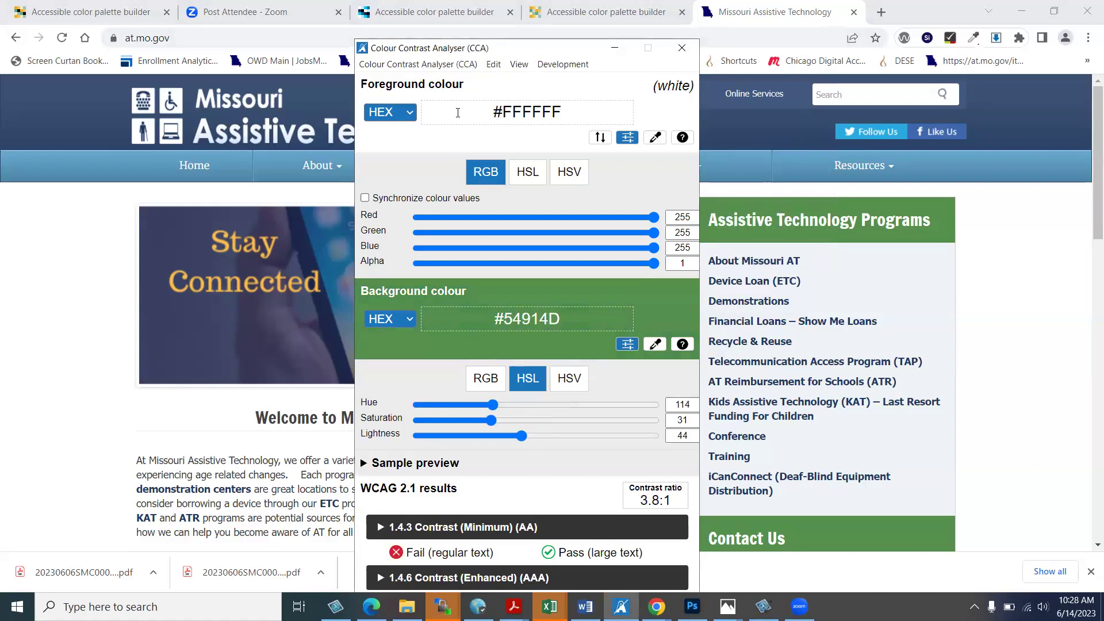
Step: Show the foreground as hue, saturation and lightness, and move the analyser to the left edge
drag(570, 54, 595, 15)
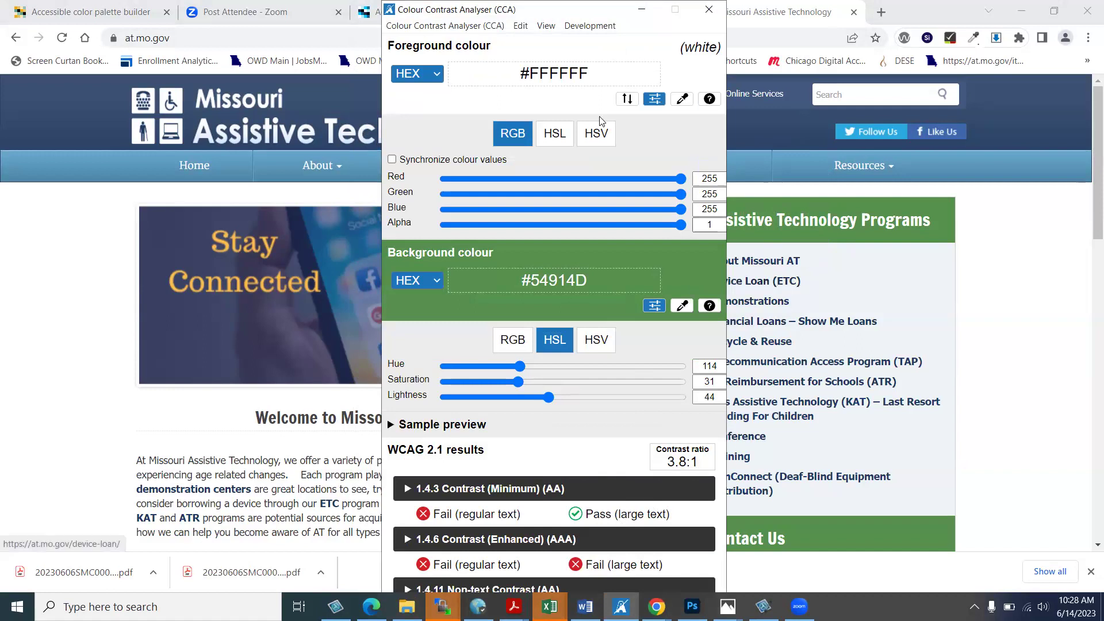
click(554, 138)
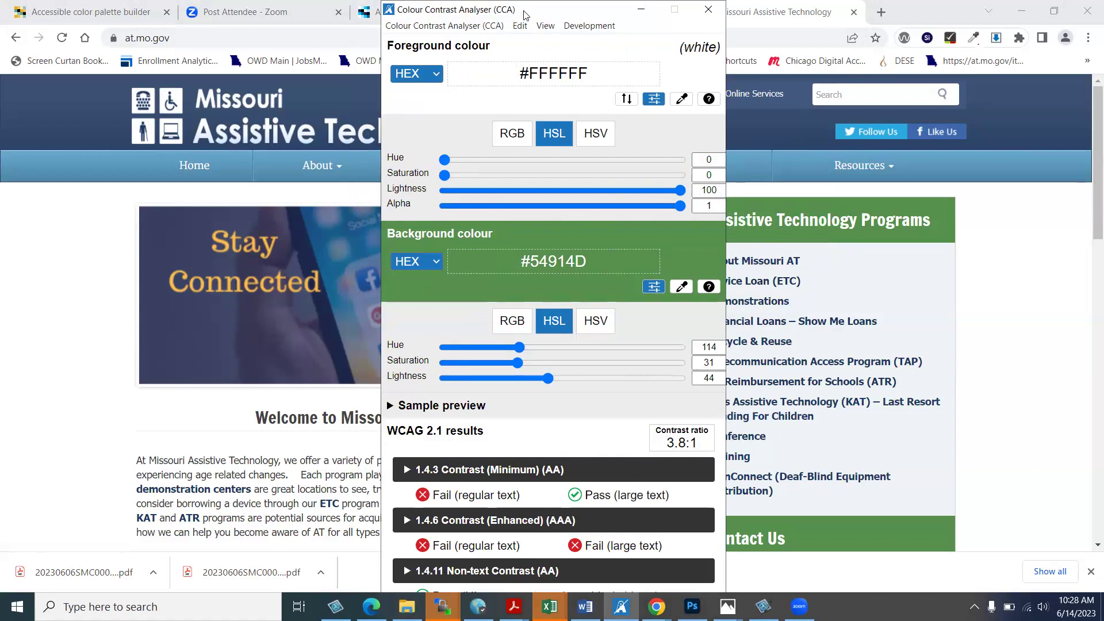
drag(540, 14, 159, 86)
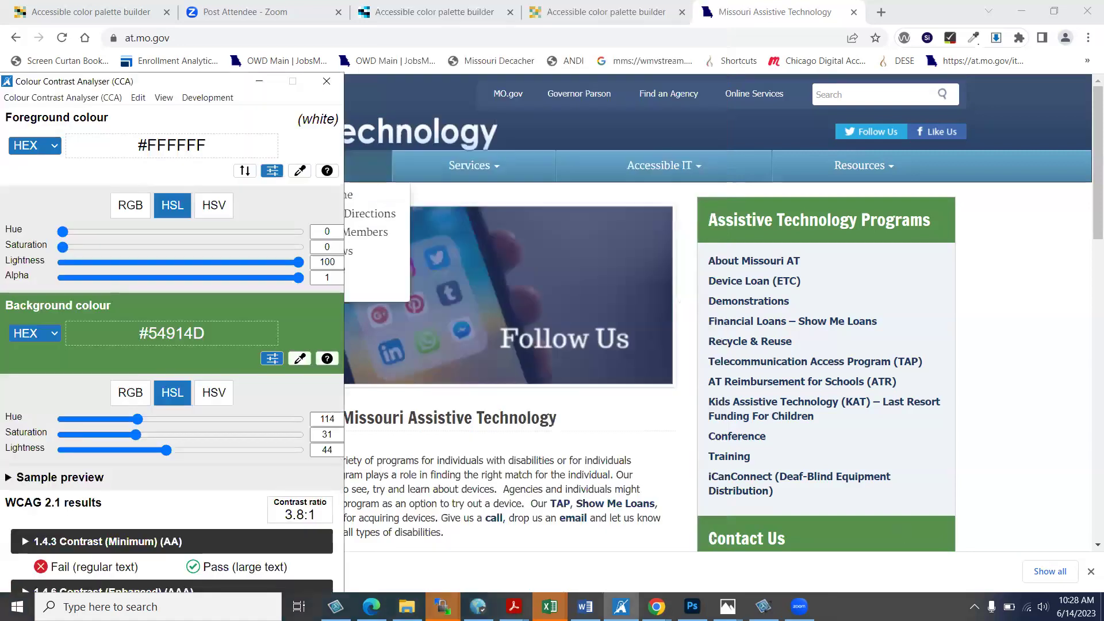
click(736, 601)
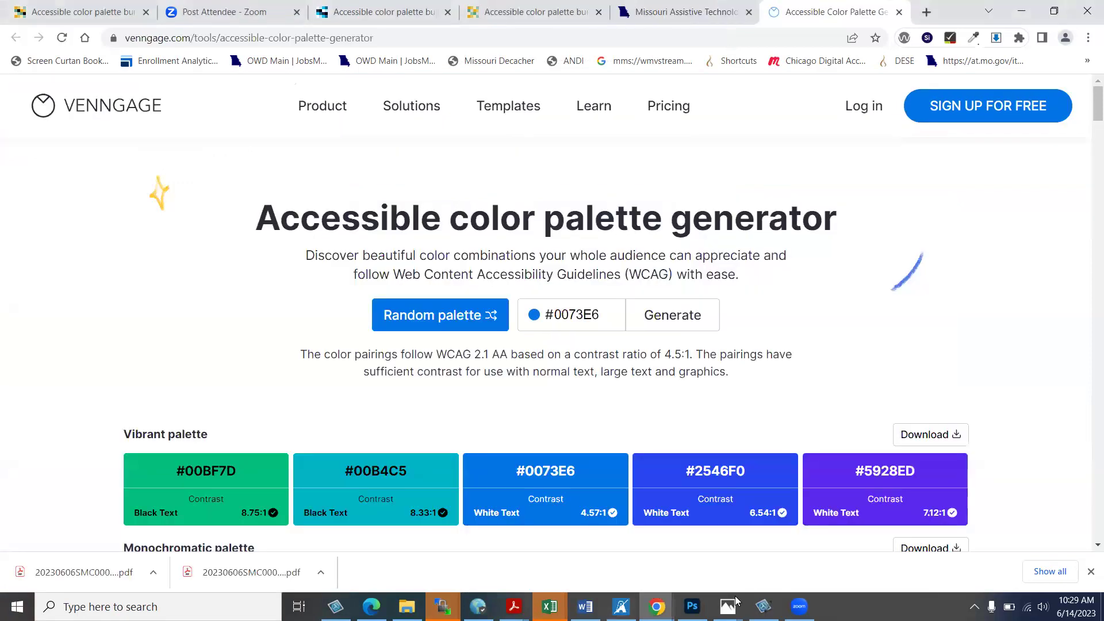
Step: Switch to the Venngage palette generator showing its default #0073E6 vibrant palette
click(736, 601)
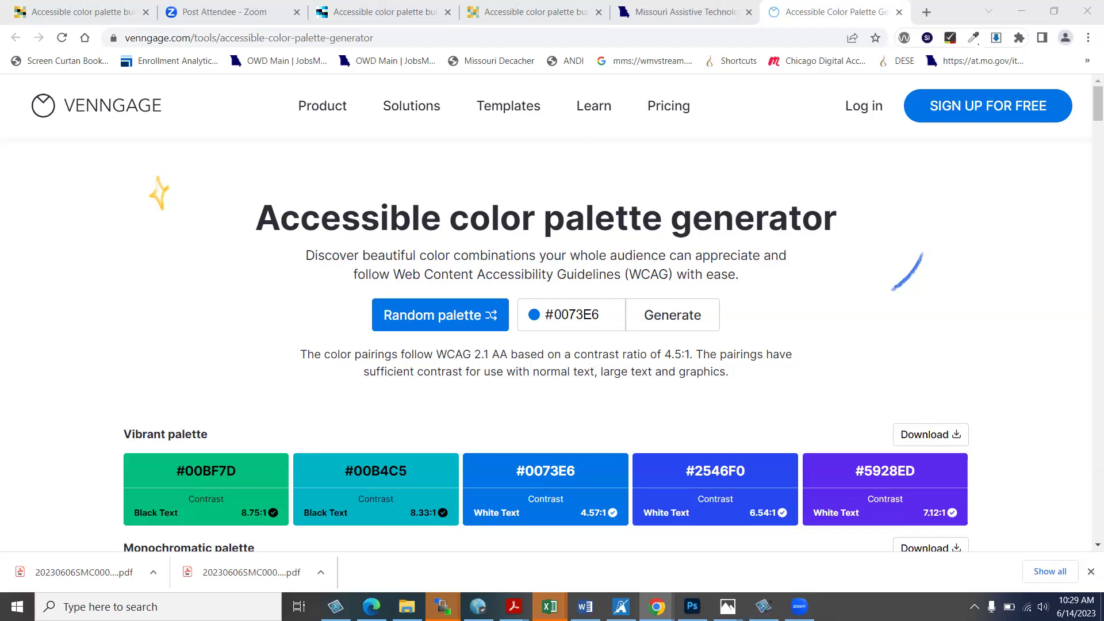
Step: Sample the Cupcakes 4 You banner's teal band as foreground #57A693 and copy its hex code
mouse_move(727, 606)
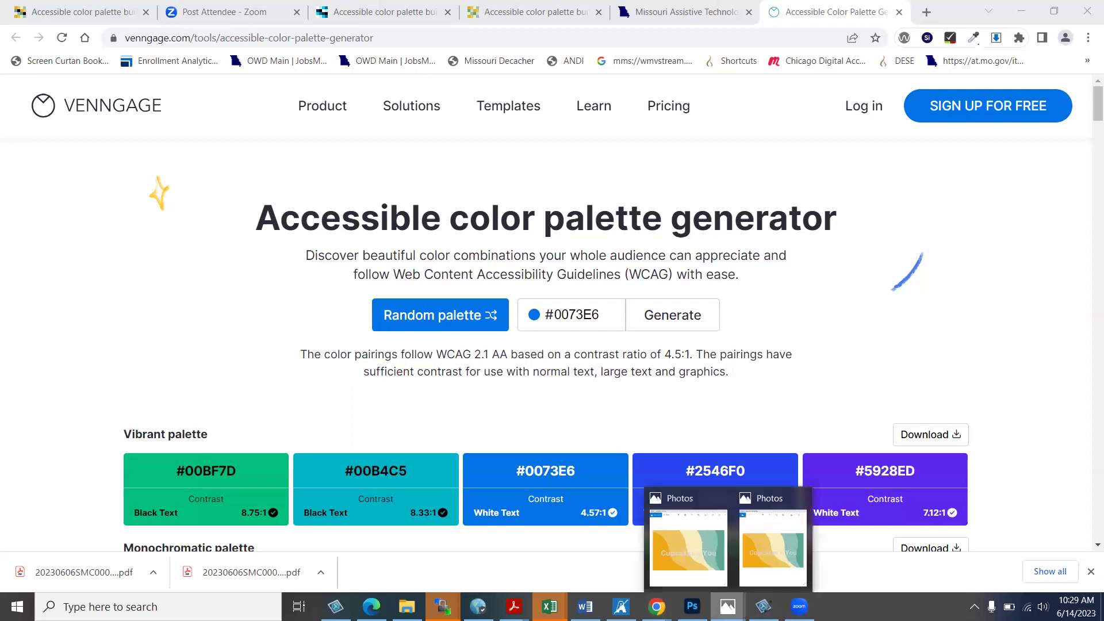
click(776, 544)
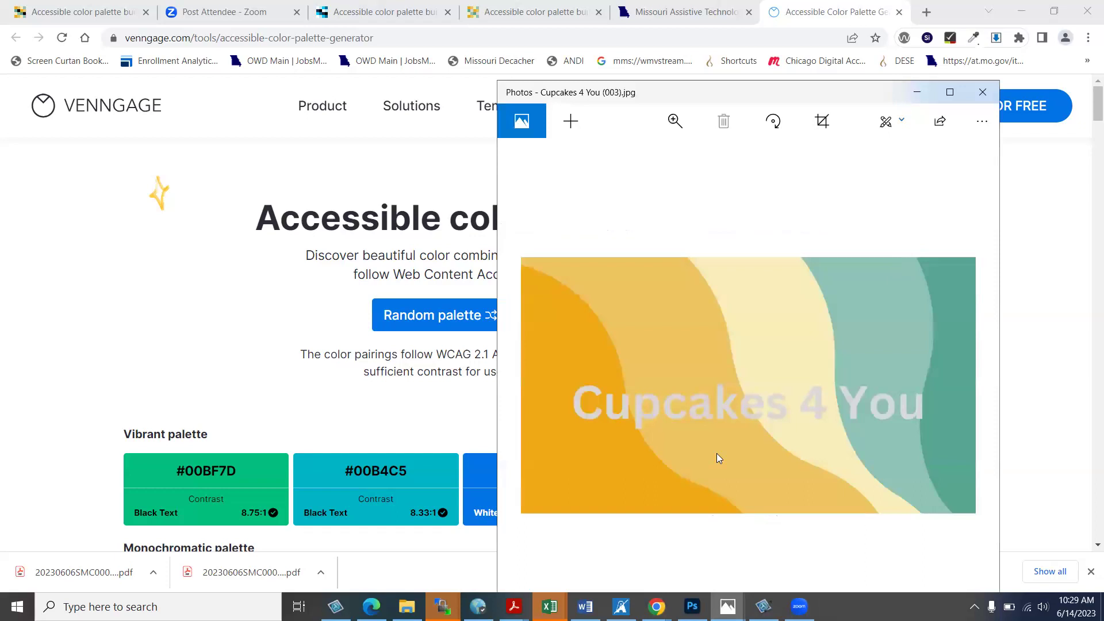
click(621, 606)
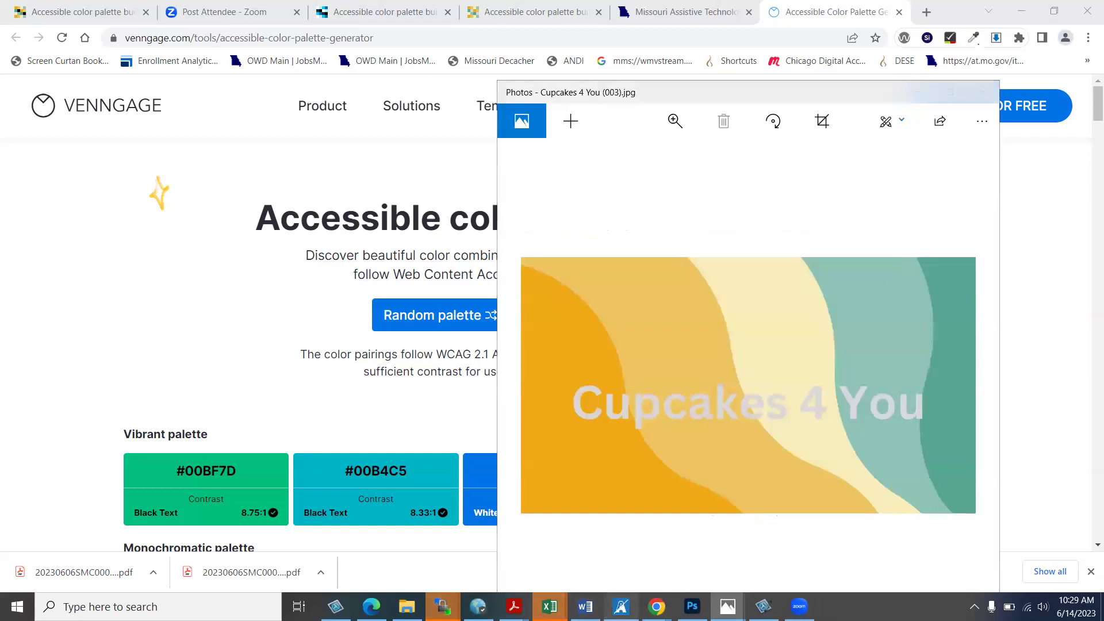
click(300, 171)
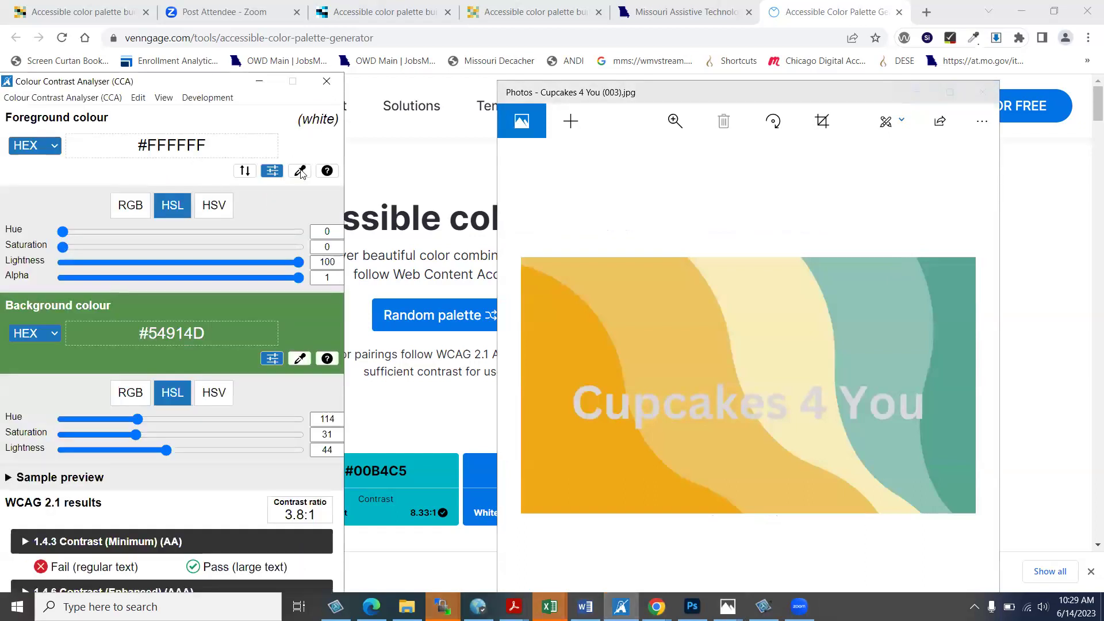
click(955, 316)
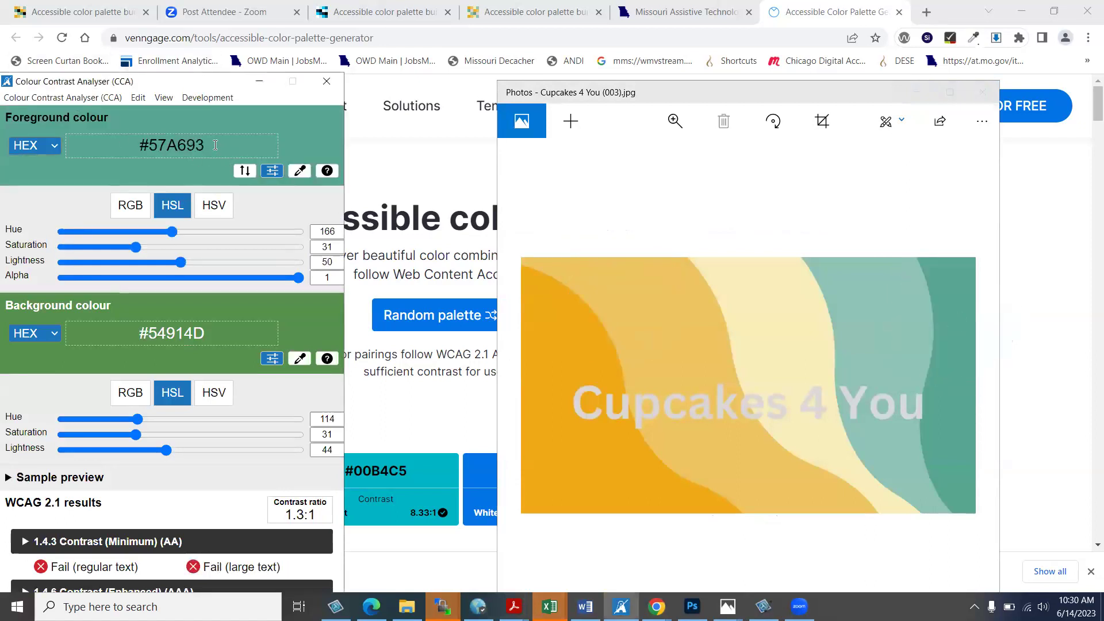
click(151, 146)
key(ctrl+c)
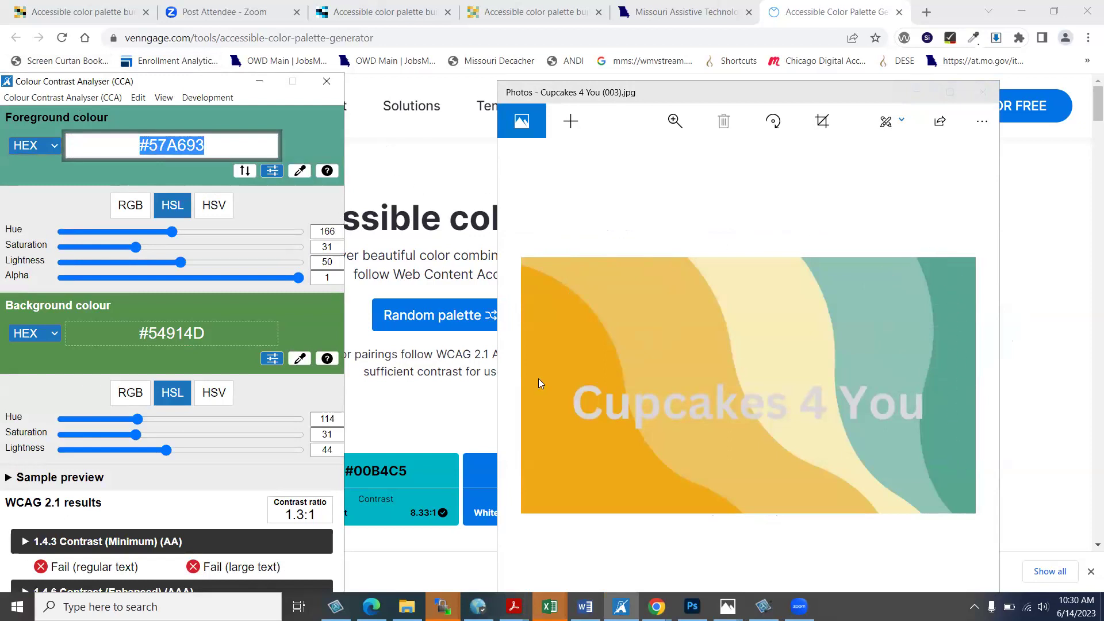
click(361, 313)
Step: Replace the base colour 0073E6 with #57A693 and generate palettes
drag(598, 315, 547, 316)
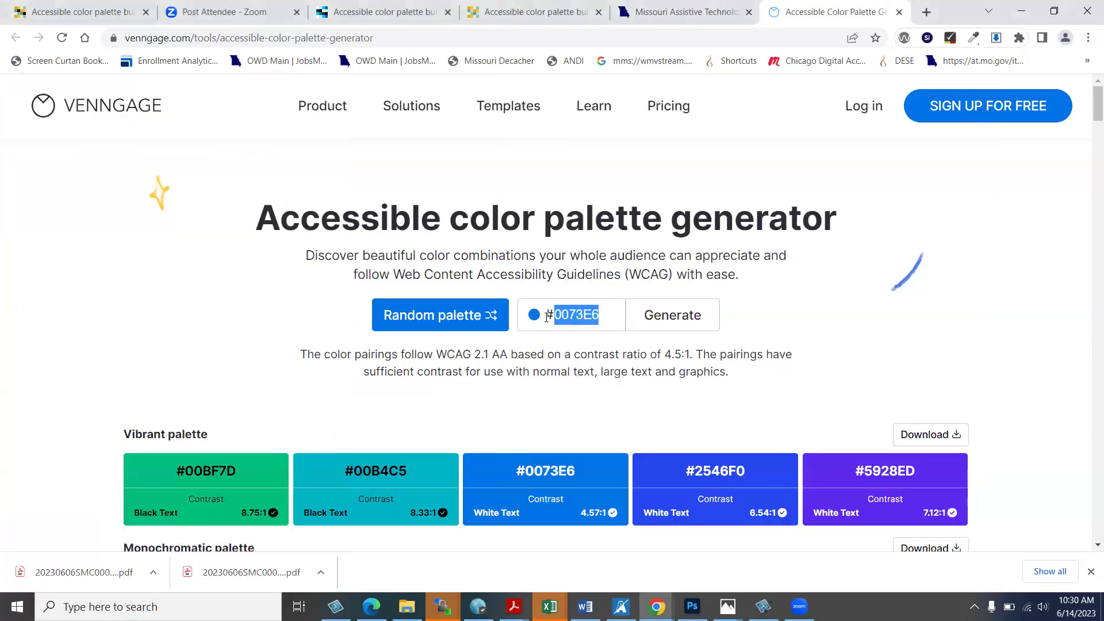
key(ctrl+v)
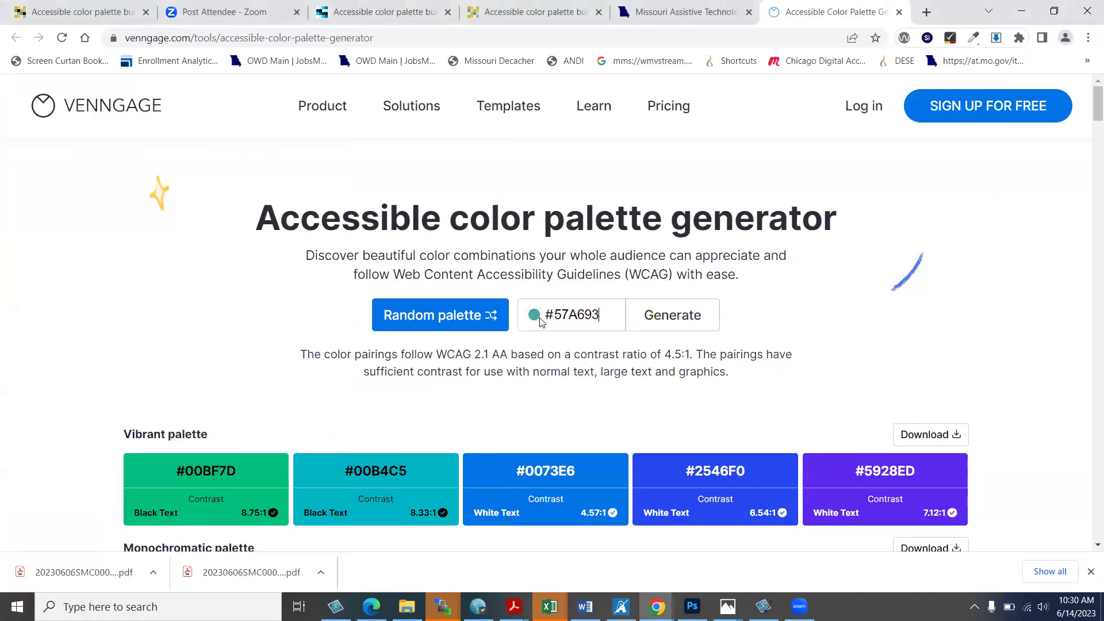
click(674, 319)
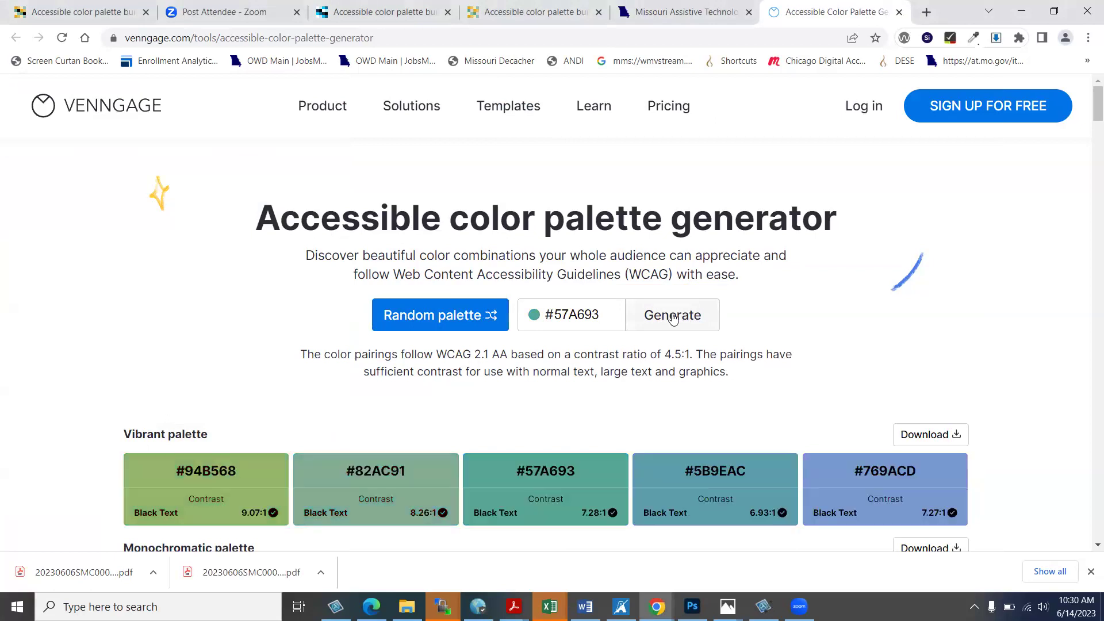
Step: Load more palettes and browse the teal-based vibrant, monochromatic, contrasting and pastel sets
scroll(1072, 331, down, 1)
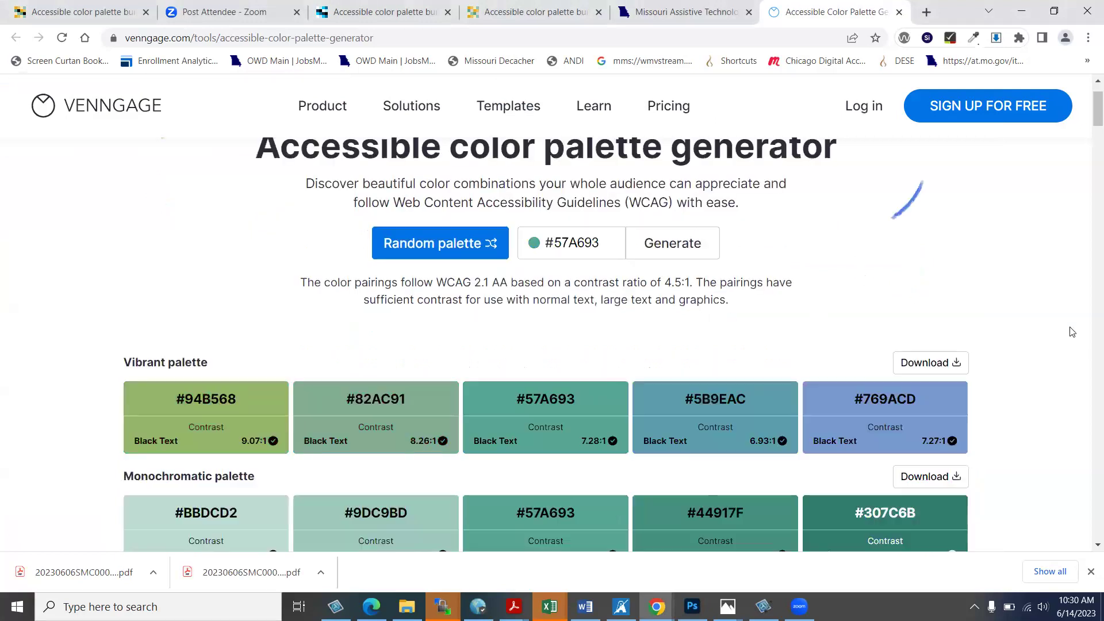
scroll(1072, 332, down, 1)
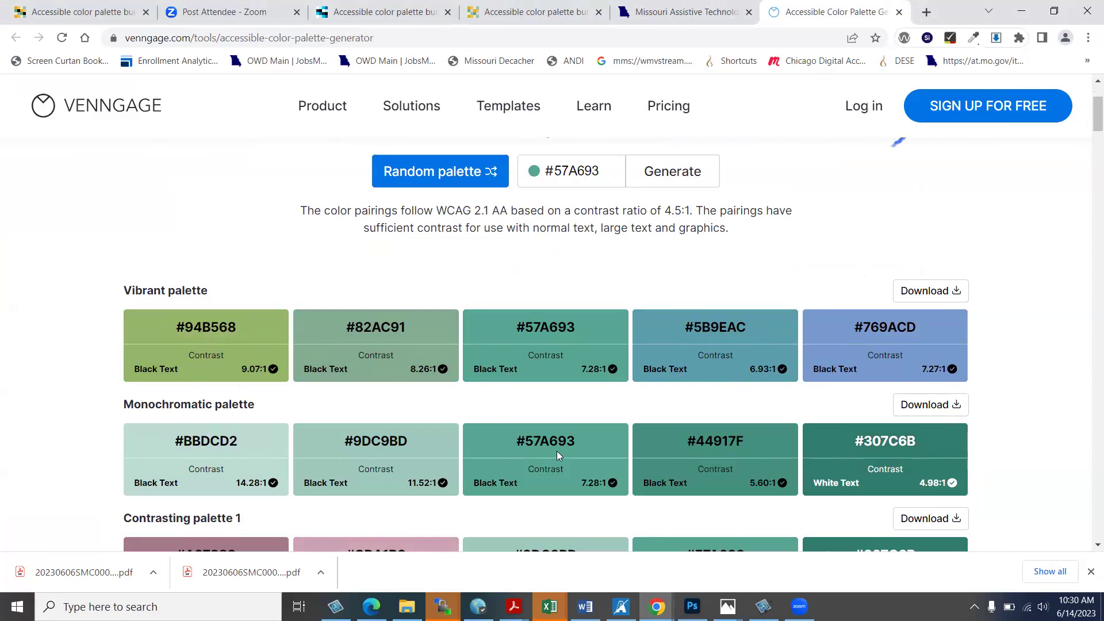
scroll(627, 446, down, 5)
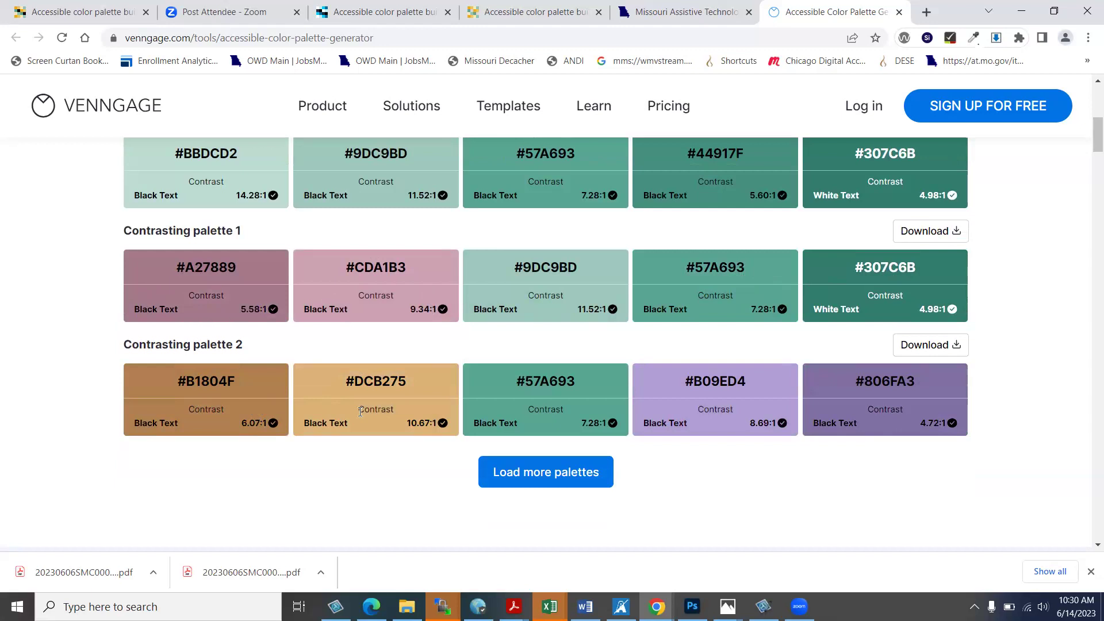
click(563, 481)
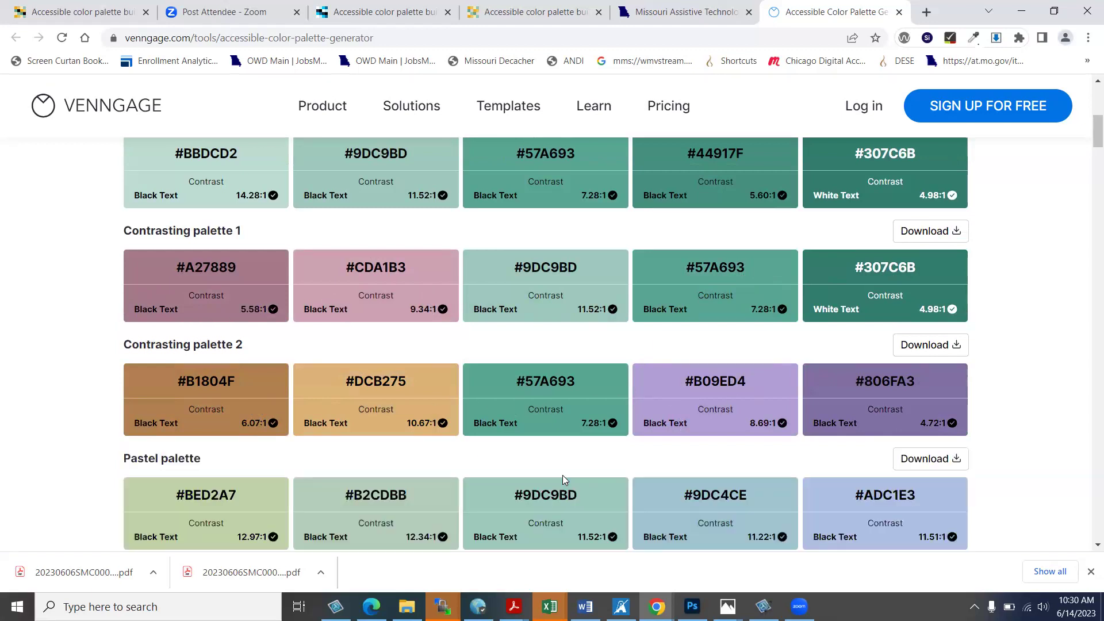
scroll(414, 449, down, 1)
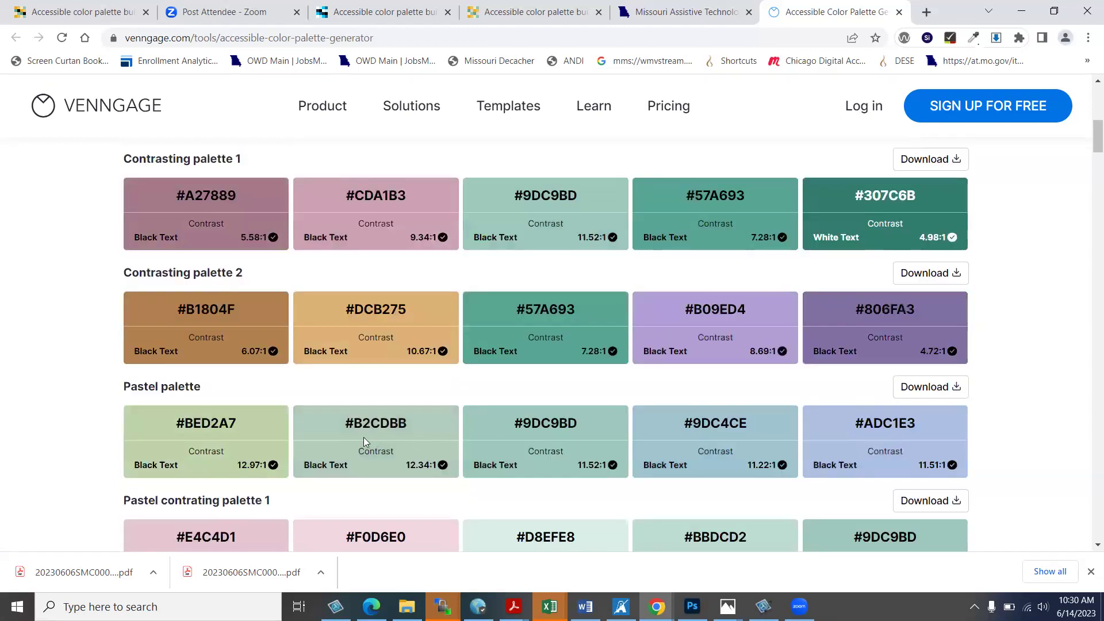
scroll(635, 443, down, 2)
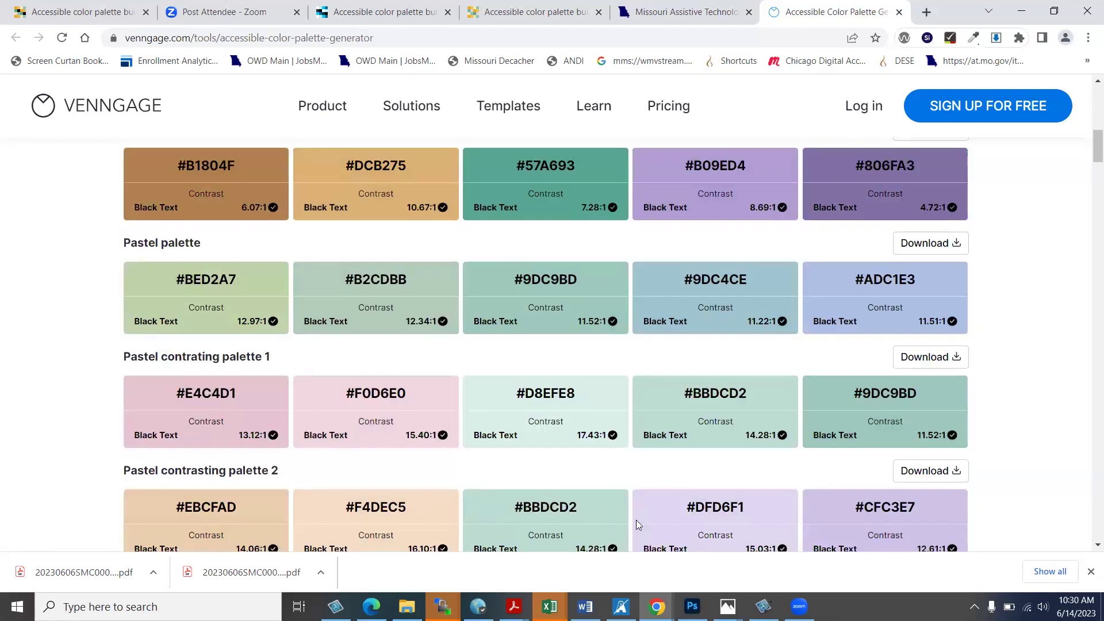
scroll(636, 523, up, 8)
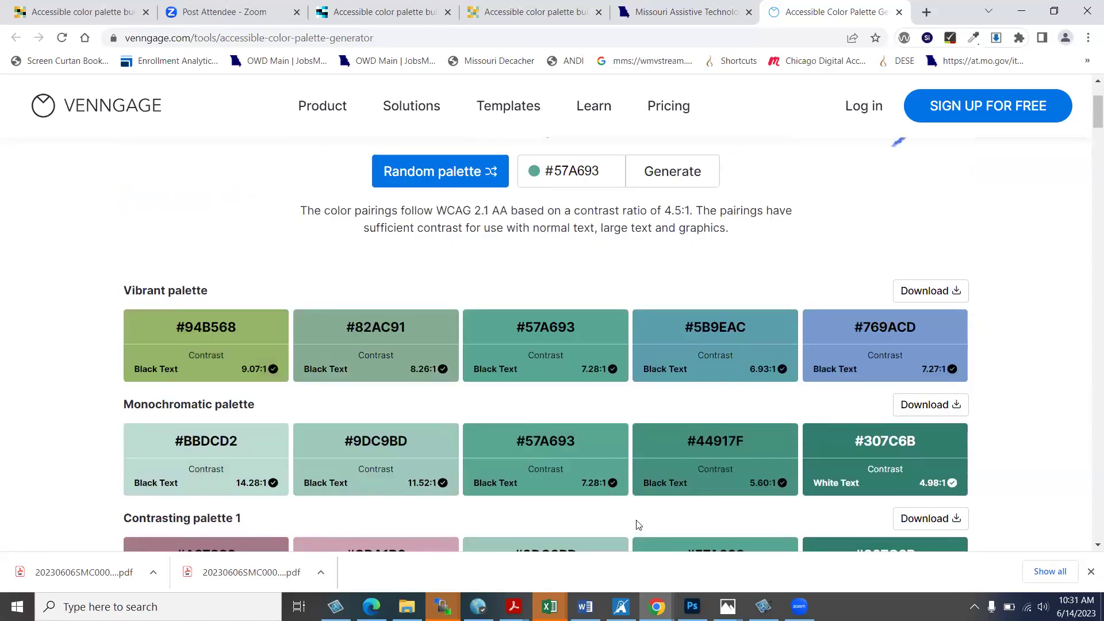
scroll(636, 524, down, 6)
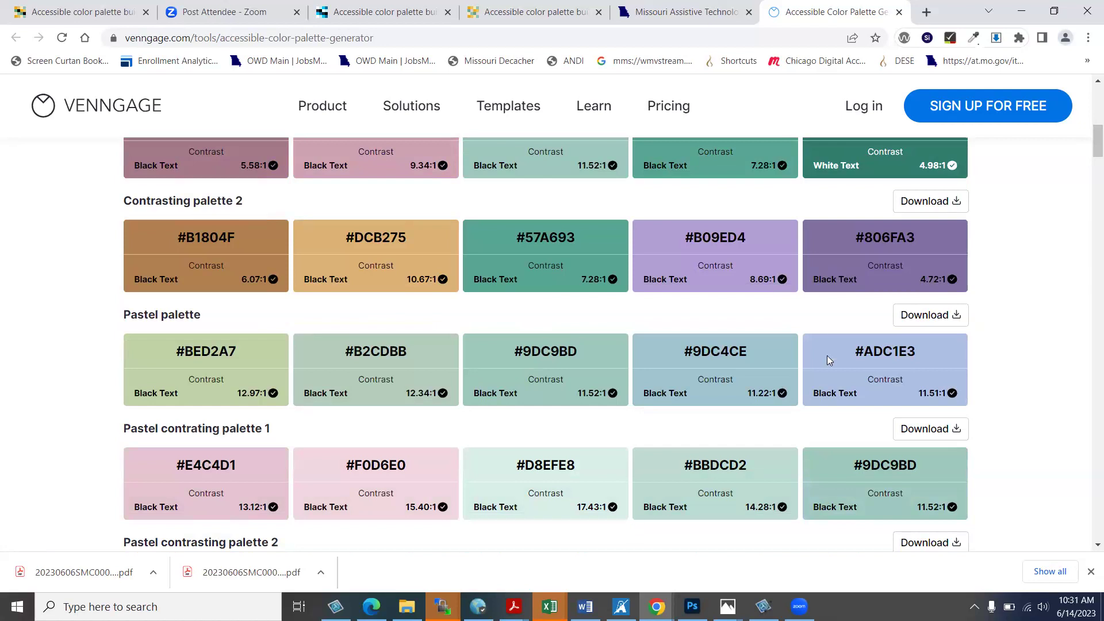
scroll(1000, 287, up, 7)
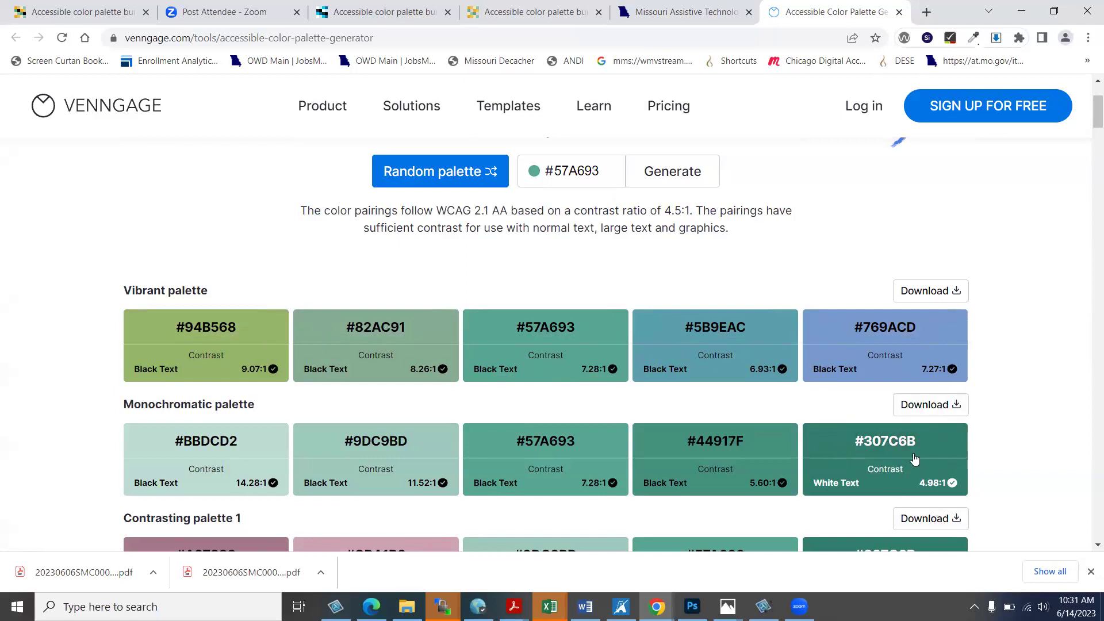
scroll(294, 343, down, 1)
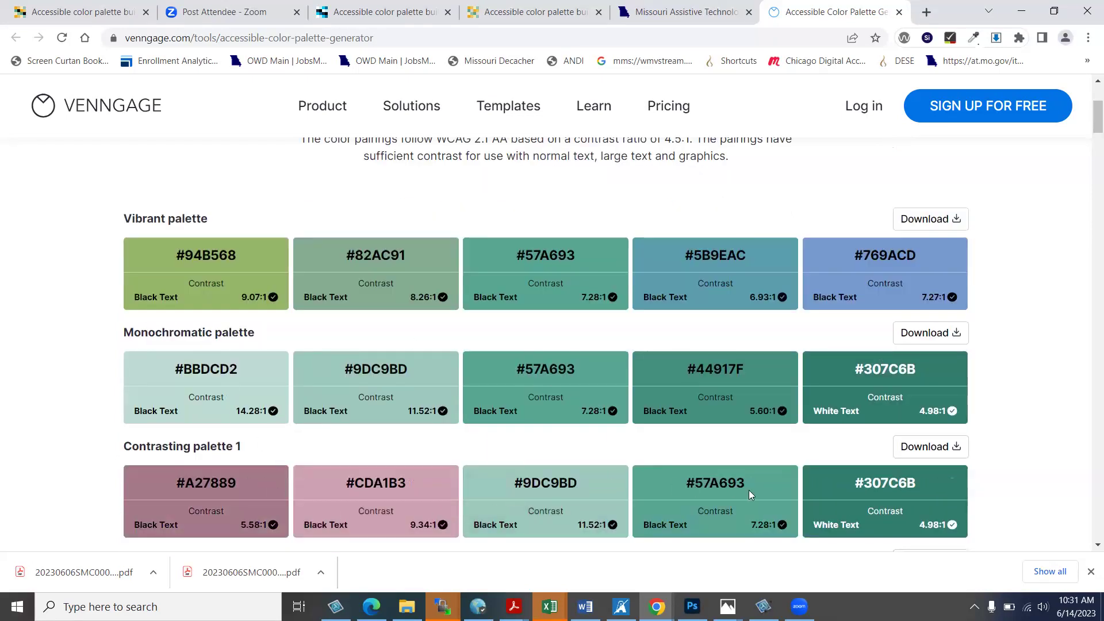
scroll(1023, 488, down, 1)
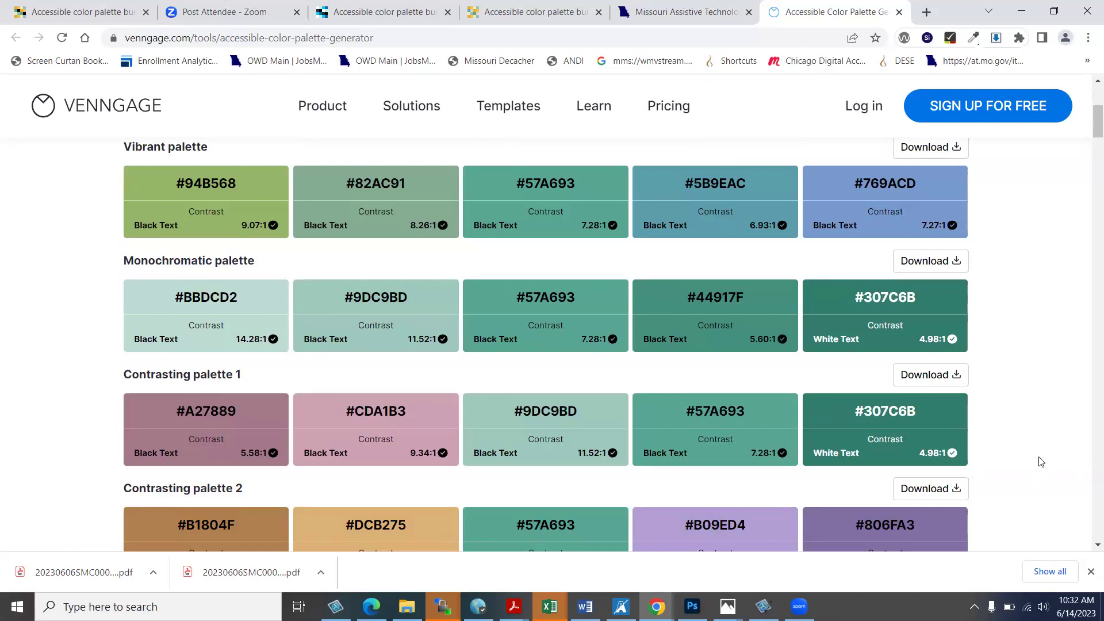
scroll(1040, 461, down, 4)
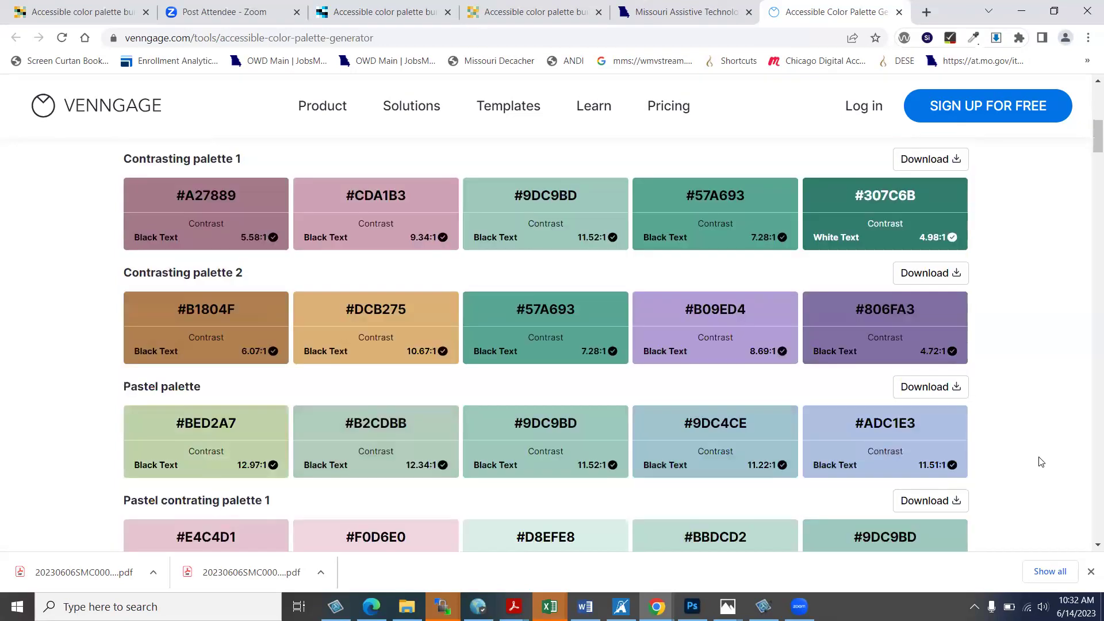
scroll(1040, 462, up, 6)
scroll(1041, 462, up, 2)
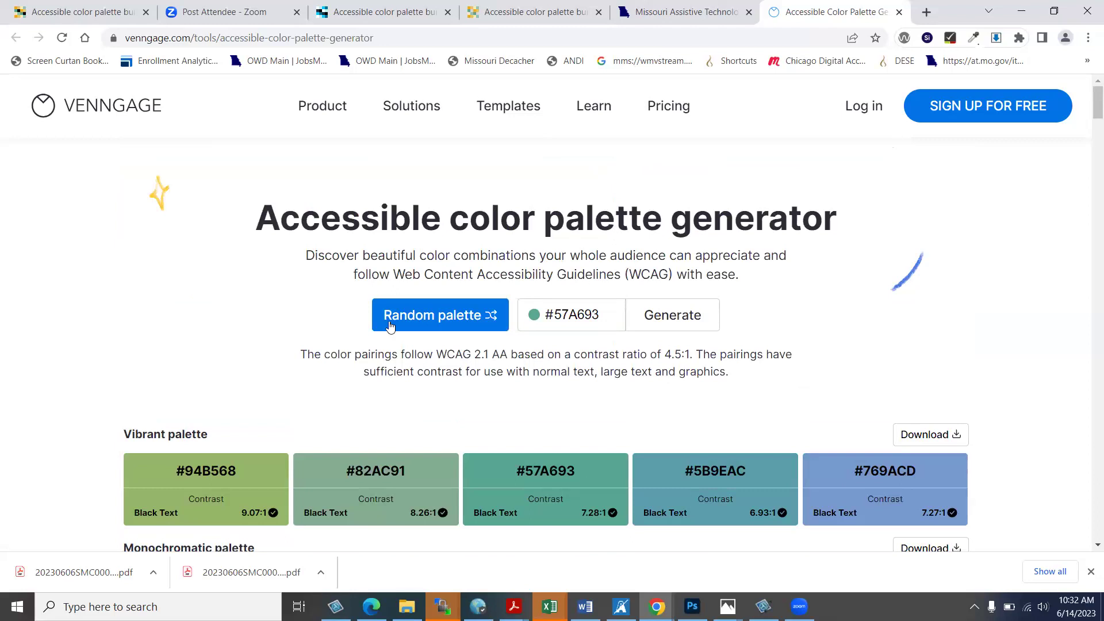
click(461, 321)
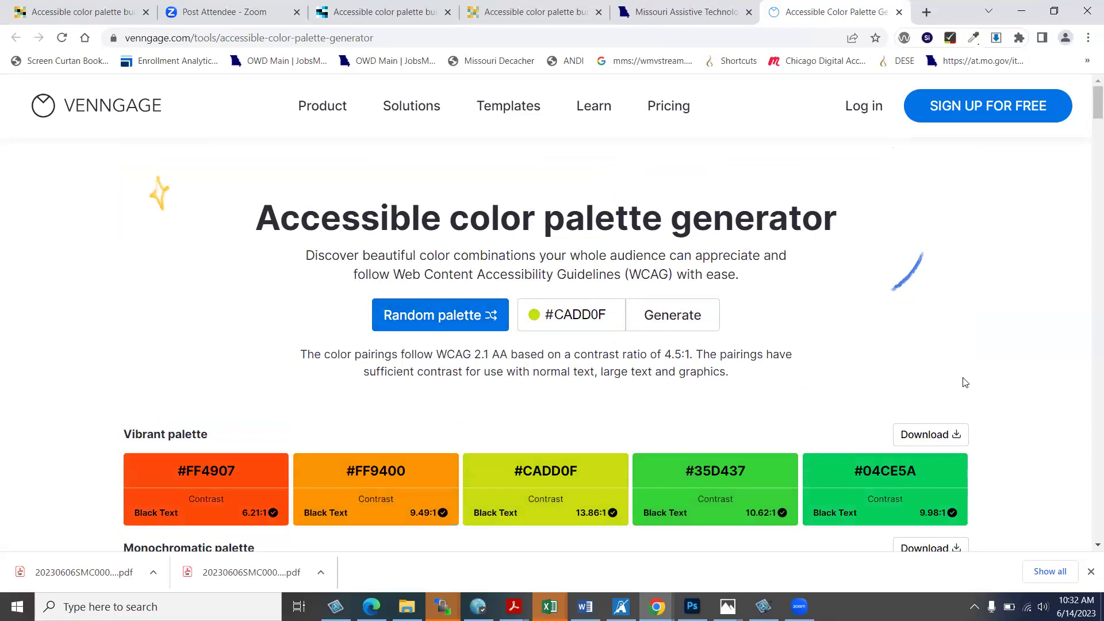
scroll(964, 379, down, 1)
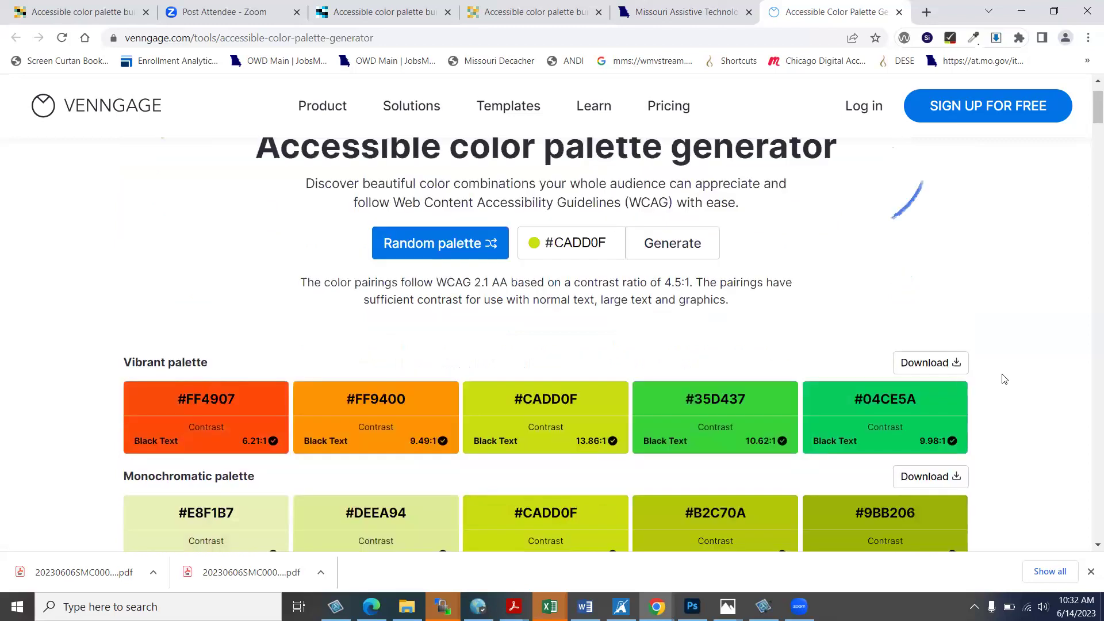
scroll(1003, 379, down, 3)
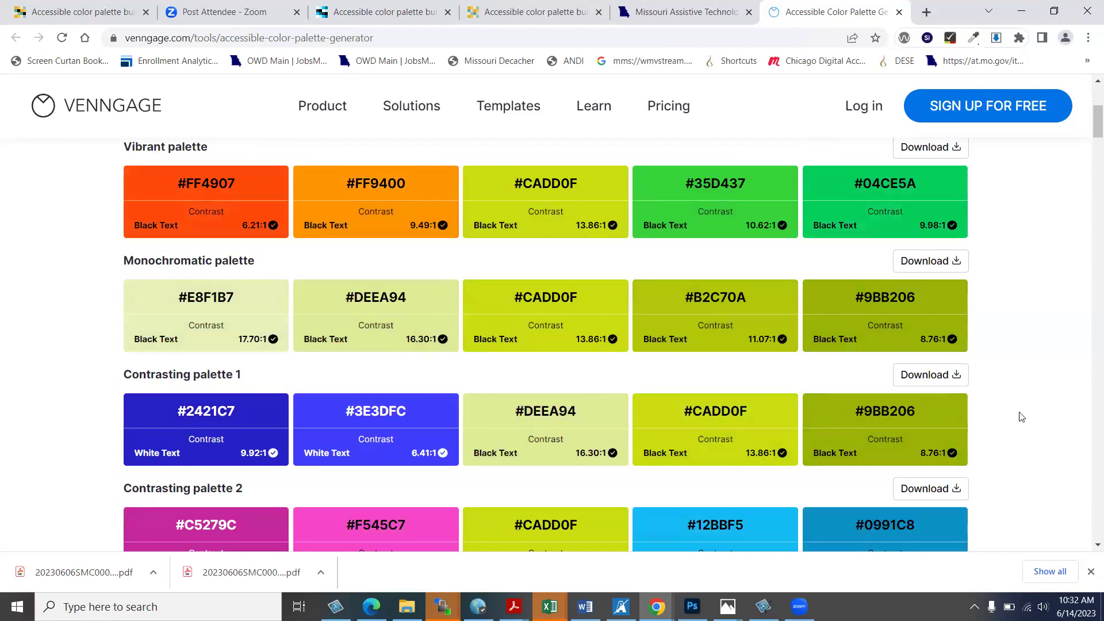
scroll(1041, 410, up, 2)
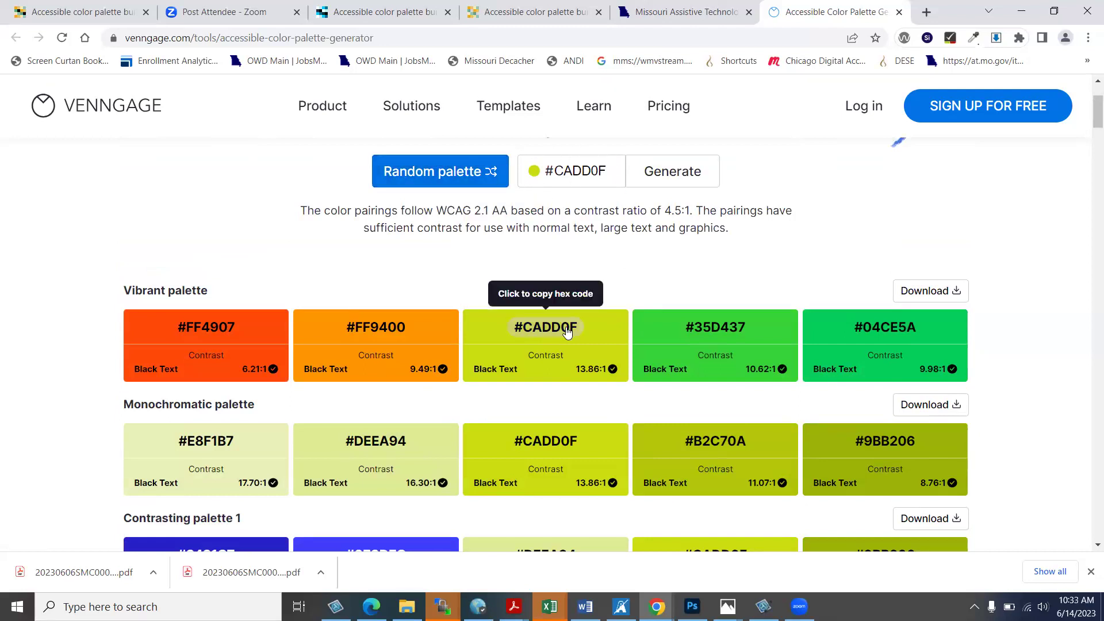
scroll(567, 331, down, 3)
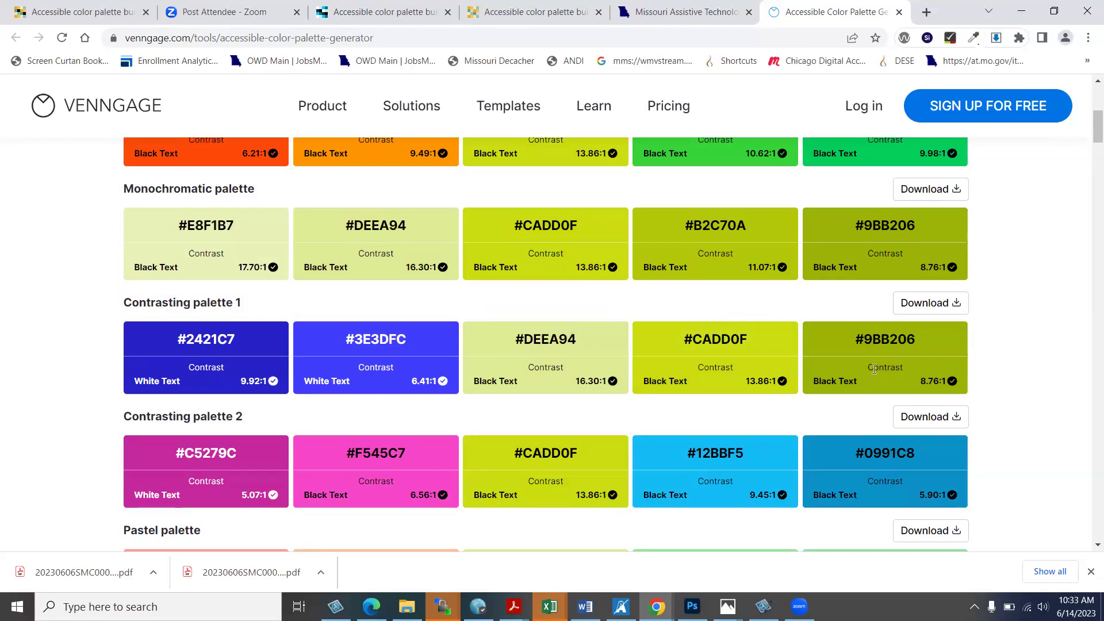
scroll(874, 370, down, 1)
scroll(874, 371, down, 6)
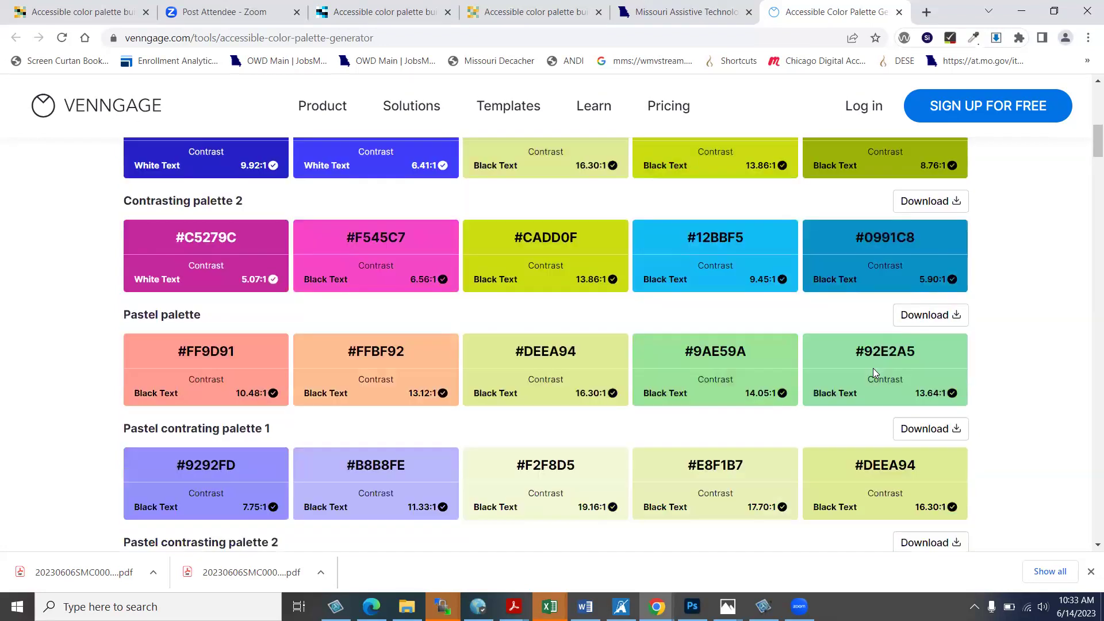
scroll(872, 371, up, 12)
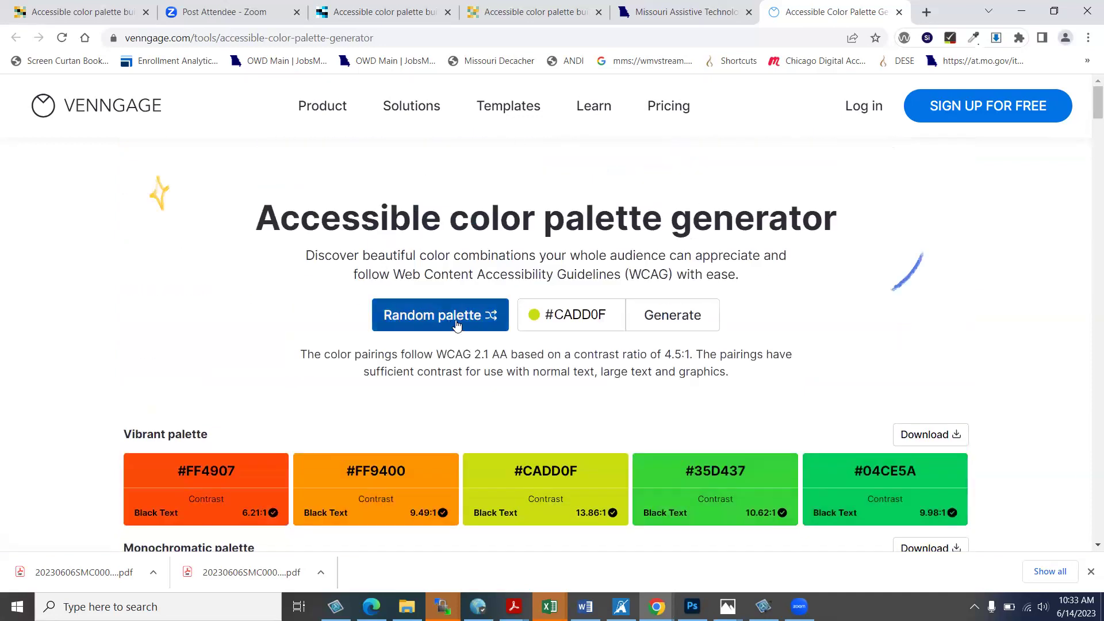
Step: Generate three random palettes until the base colour becomes purple #786495
click(457, 325)
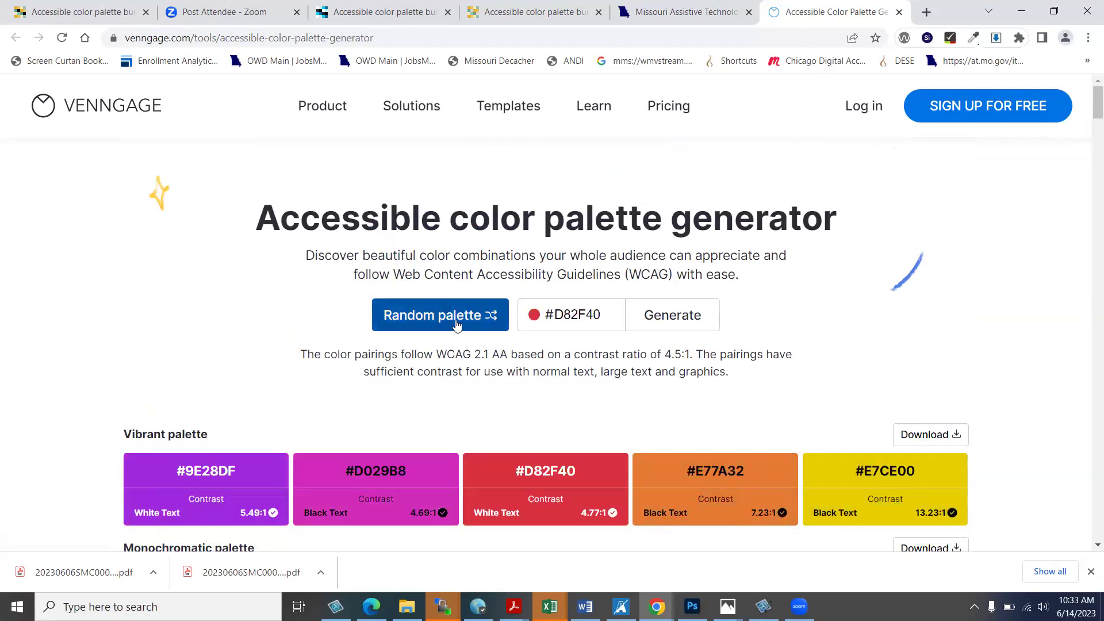
click(457, 325)
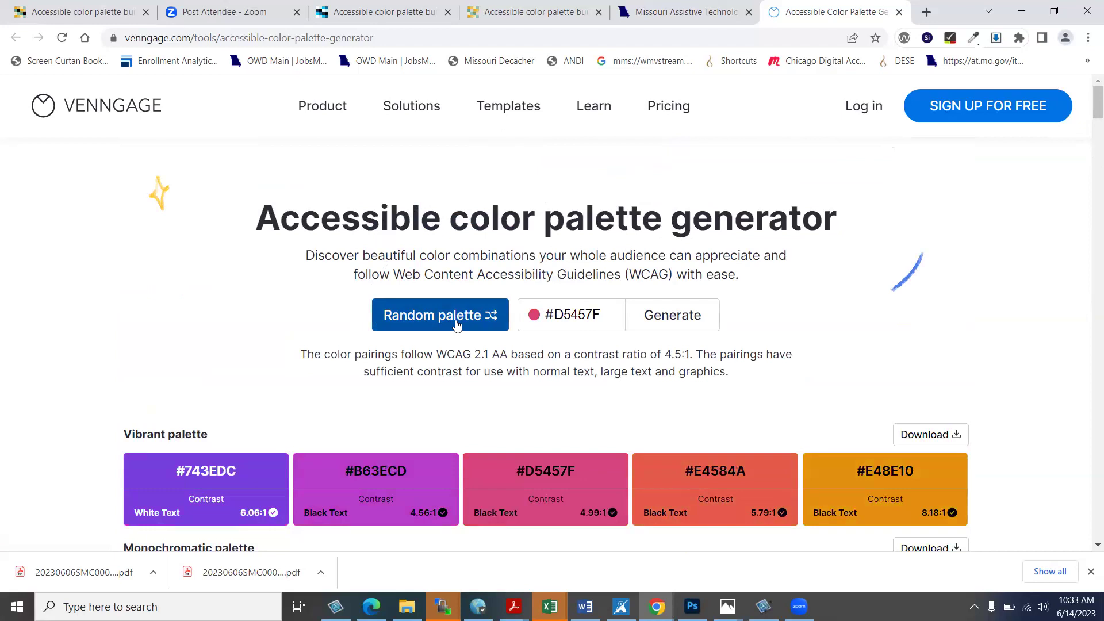
click(457, 325)
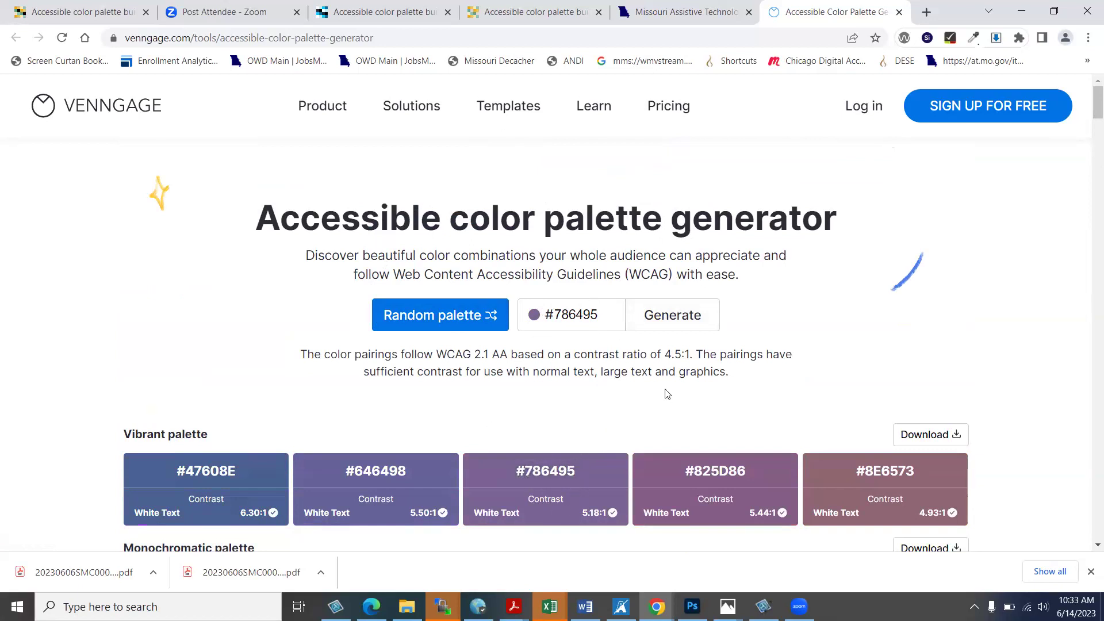
Step: Browse the purple-based palette rows down to the pastel #939FB9 to #BCA2AA set
scroll(666, 394, down, 1)
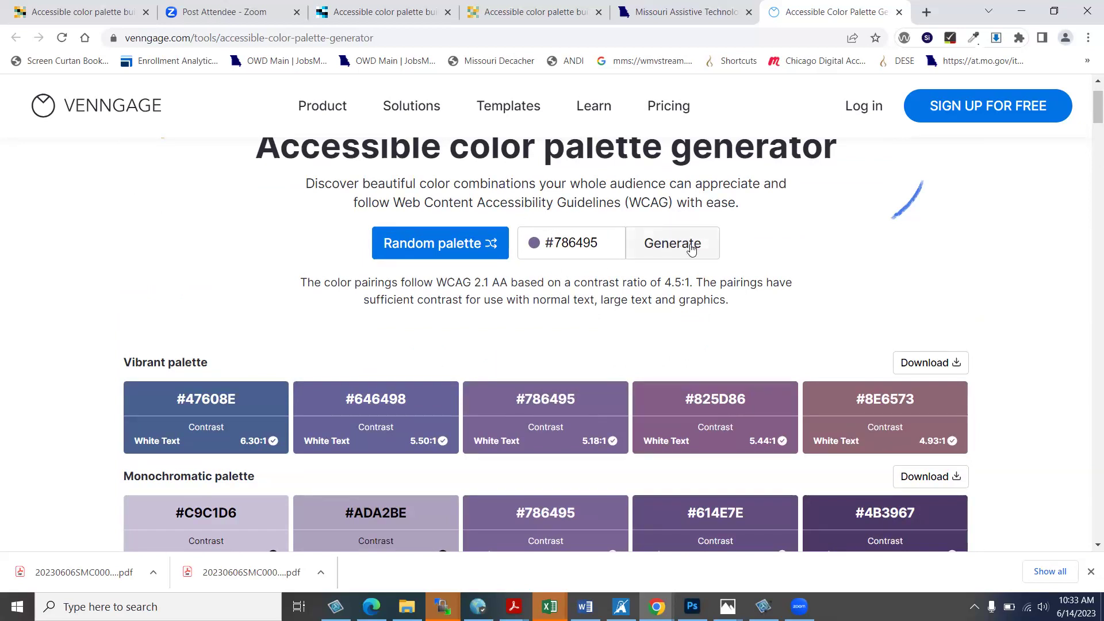
scroll(690, 313, down, 2)
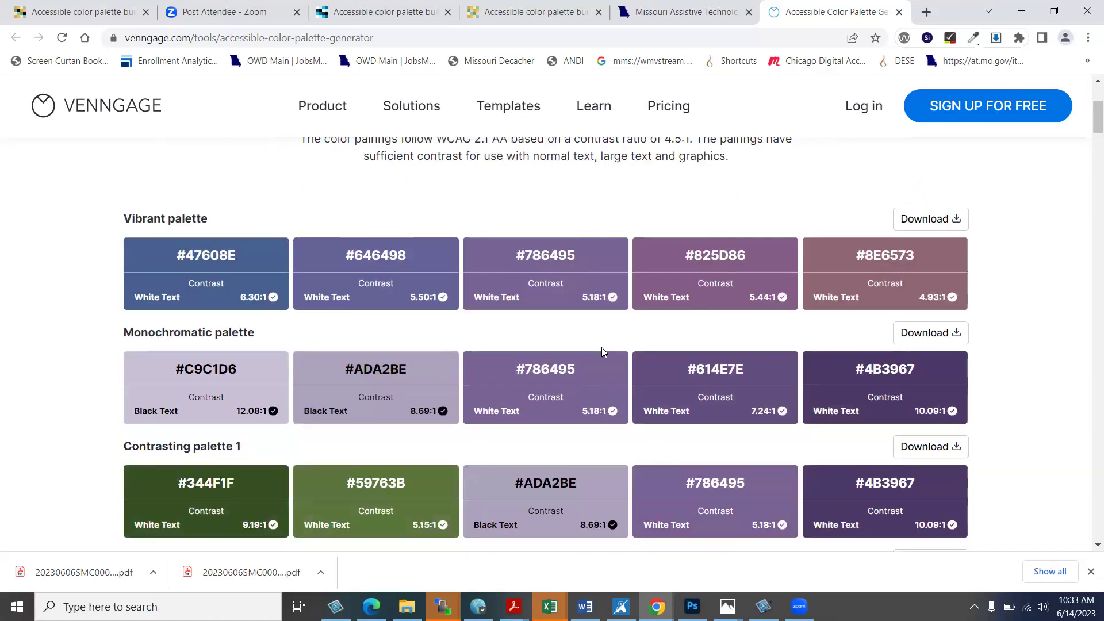
scroll(753, 383, down, 3)
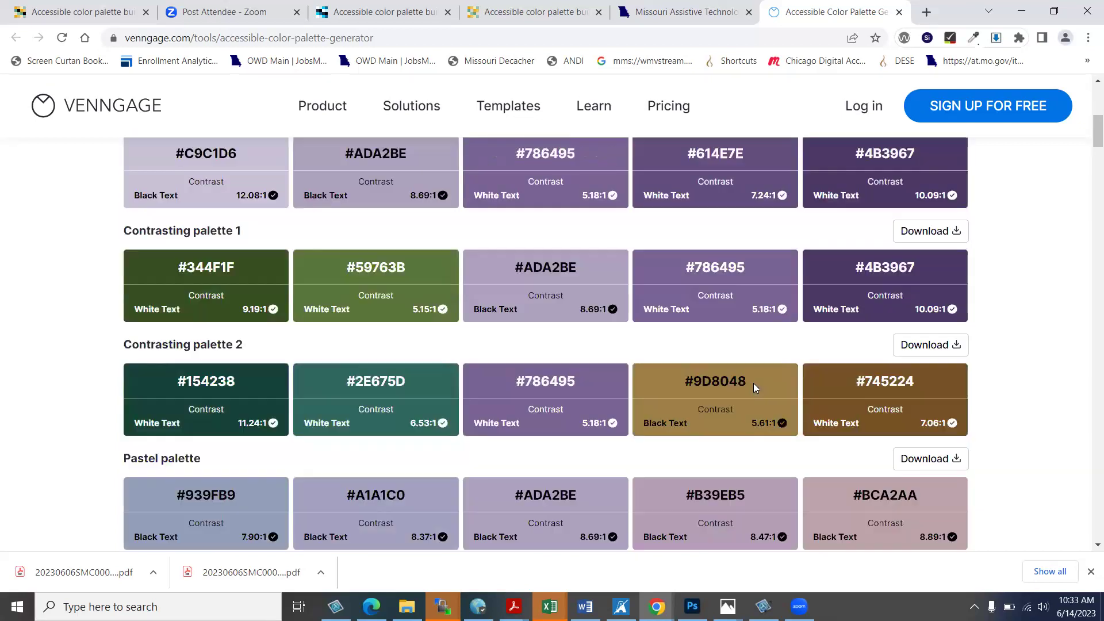
mouse_move(571, 162)
scroll(1030, 374, up, 2)
scroll(1030, 374, up, 2)
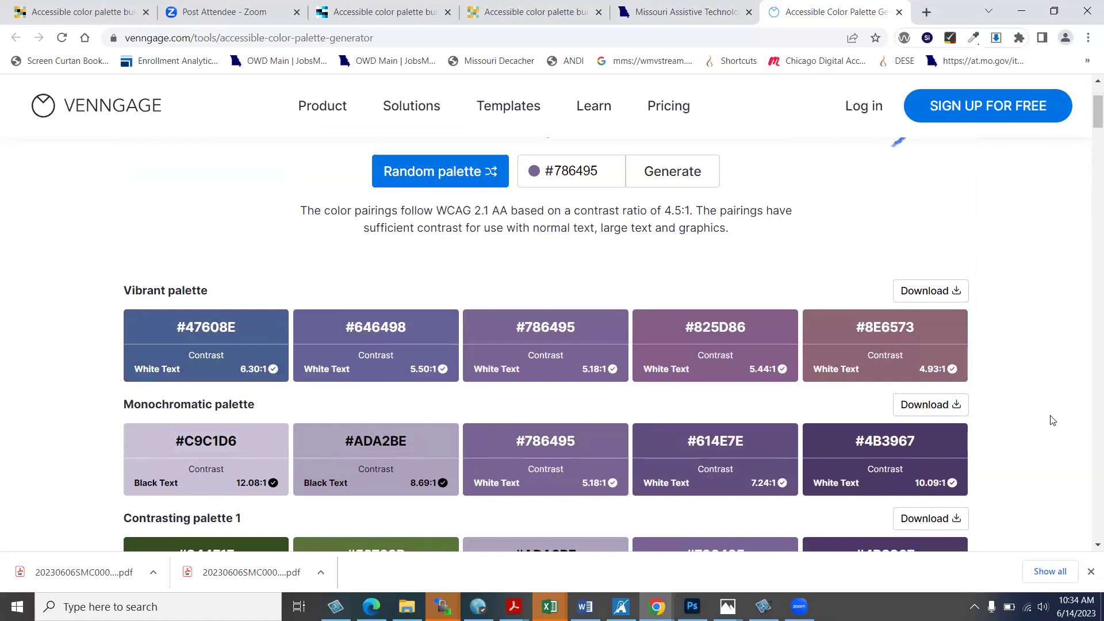
scroll(1052, 420, down, 5)
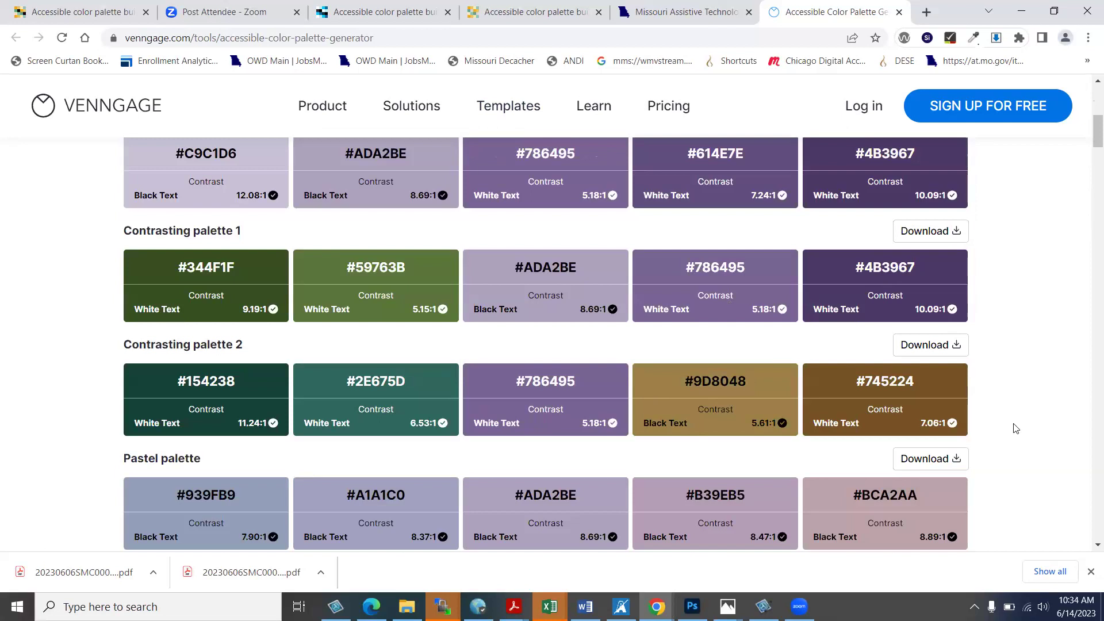
scroll(1016, 428, down, 1)
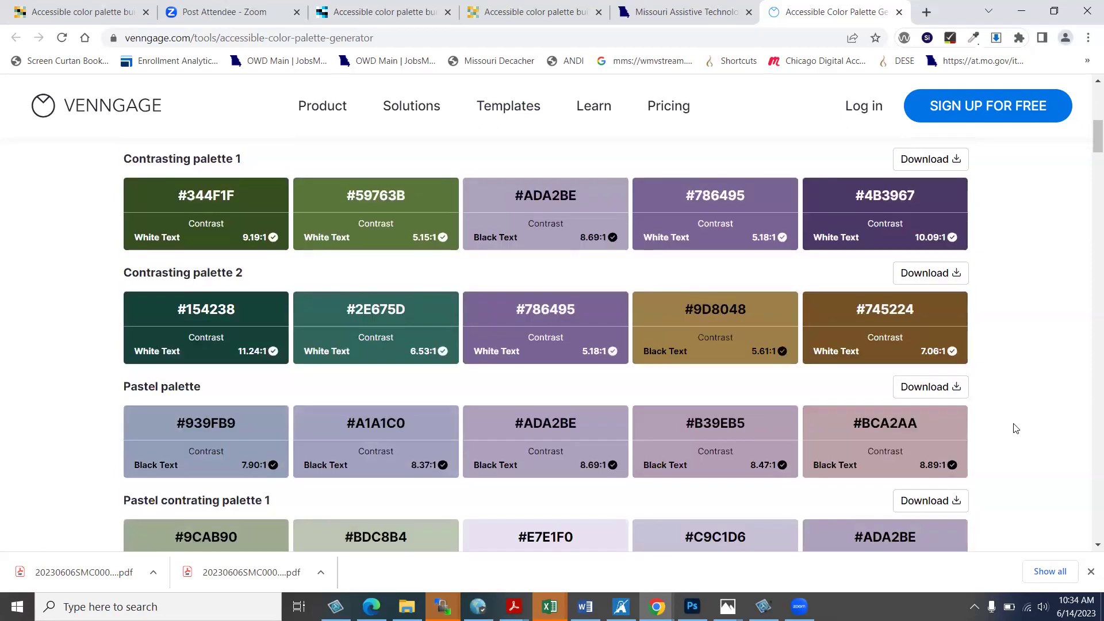
scroll(1016, 429, down, 1)
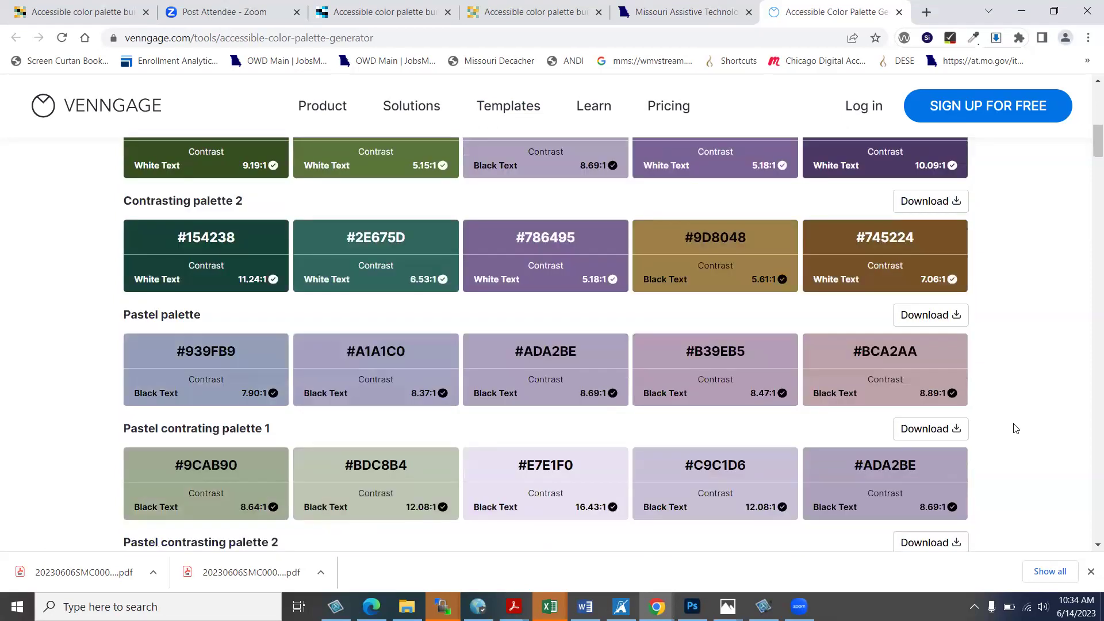
scroll(1013, 425, down, 1)
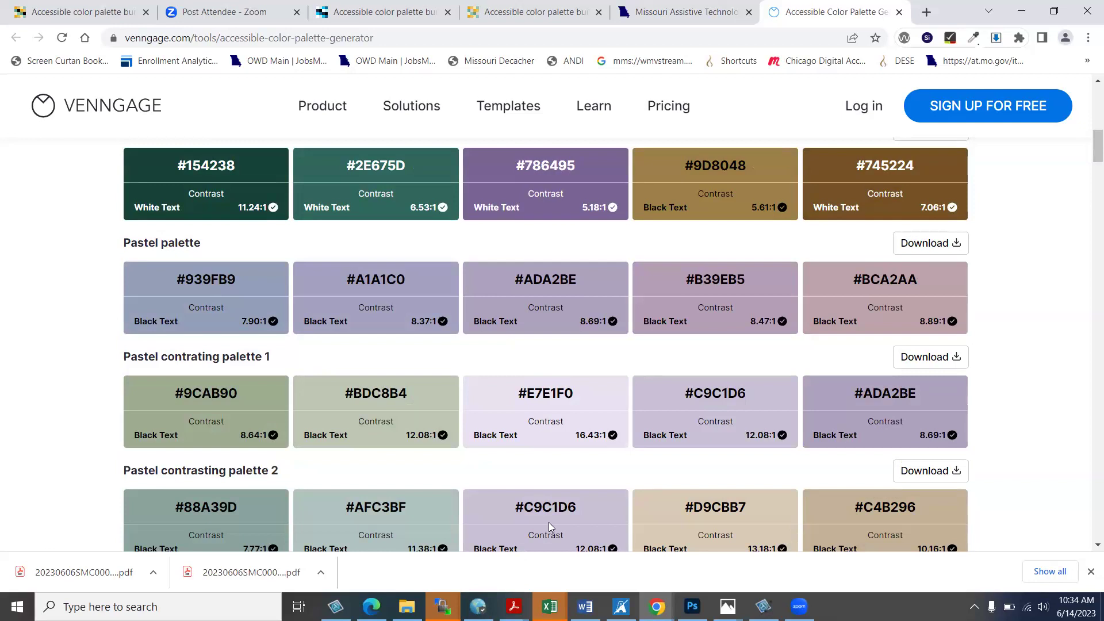
click(621, 606)
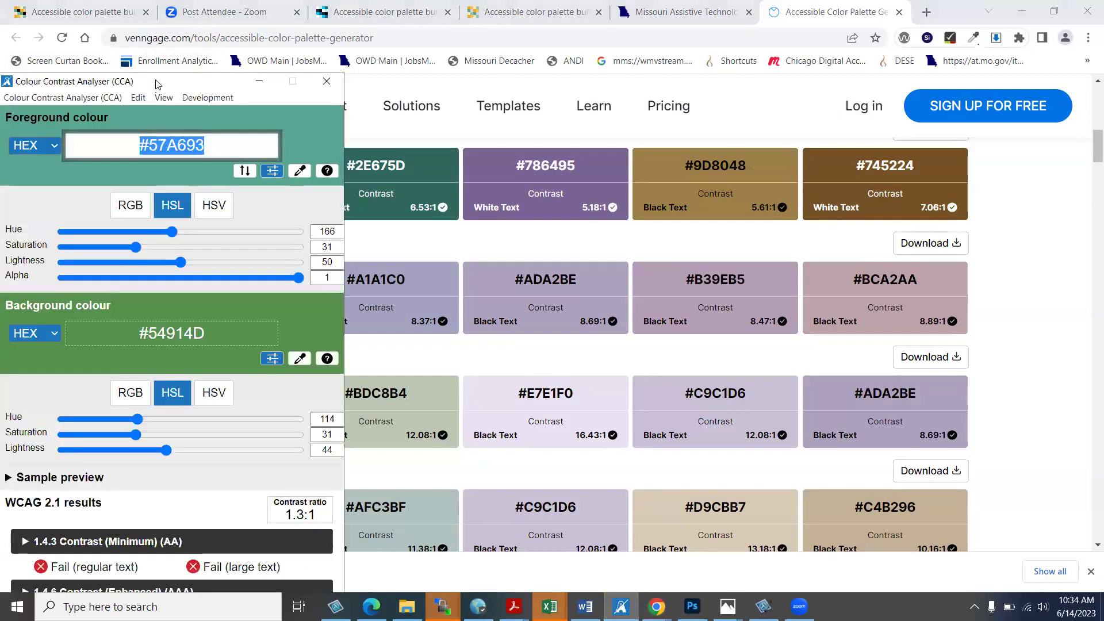
drag(160, 84, 810, 39)
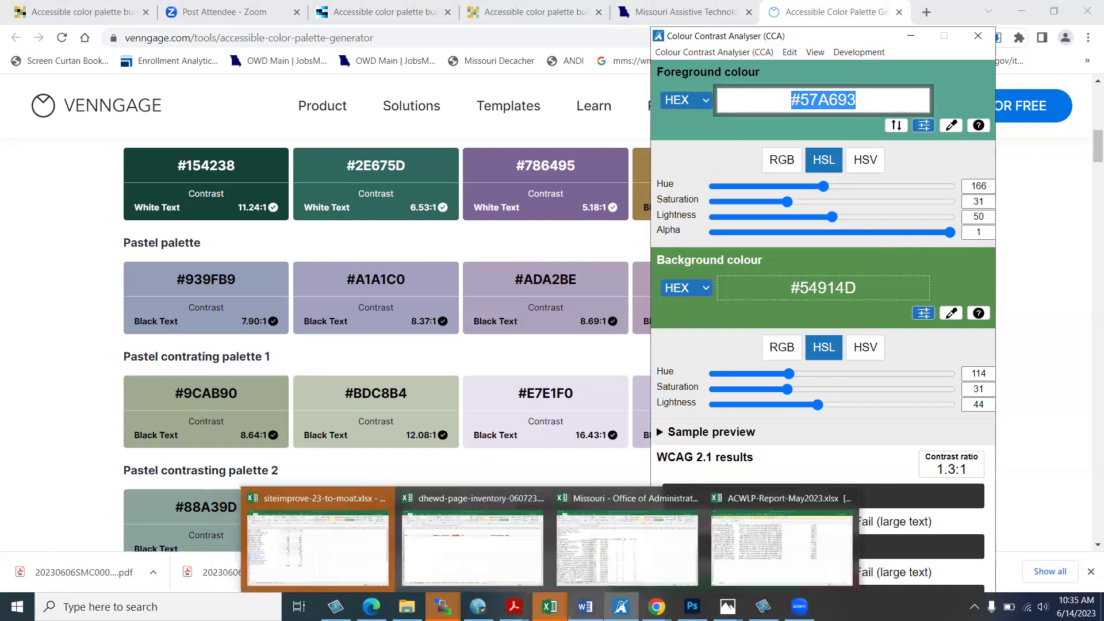
mouse_move(763, 607)
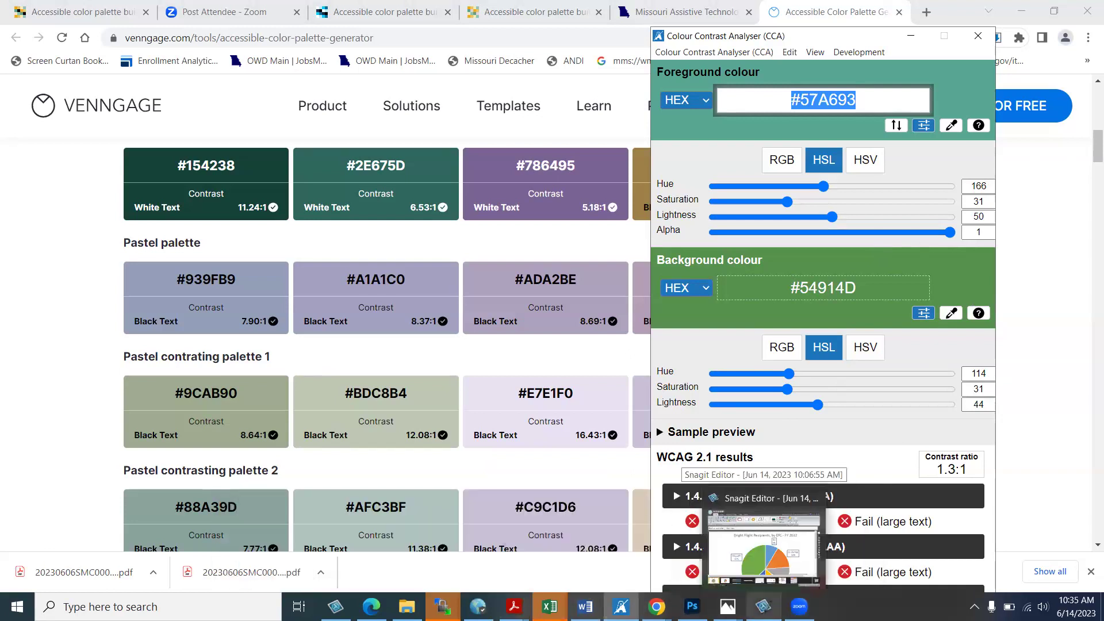
click(643, 598)
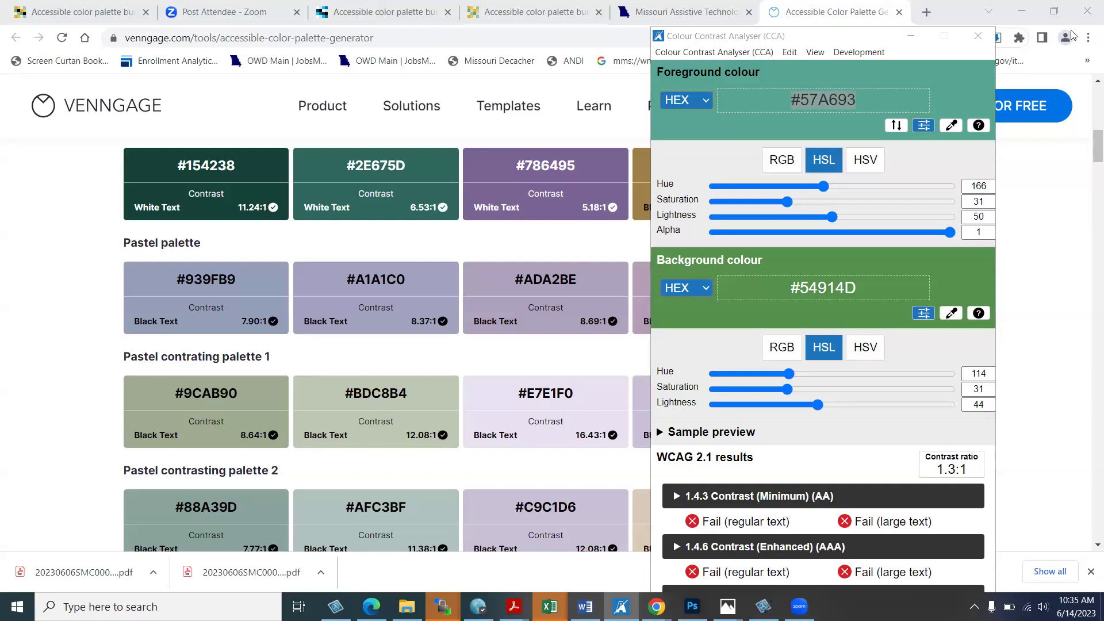
click(956, 11)
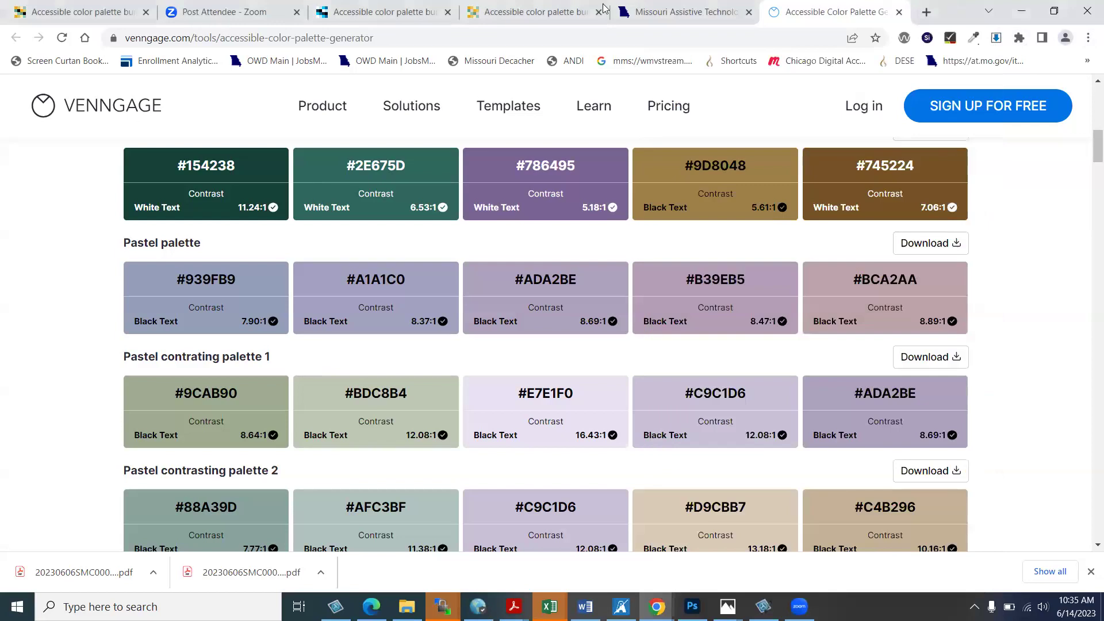
Step: Switch to the Accessible color palette builder tab and run a WAVE evaluation on it
click(666, 13)
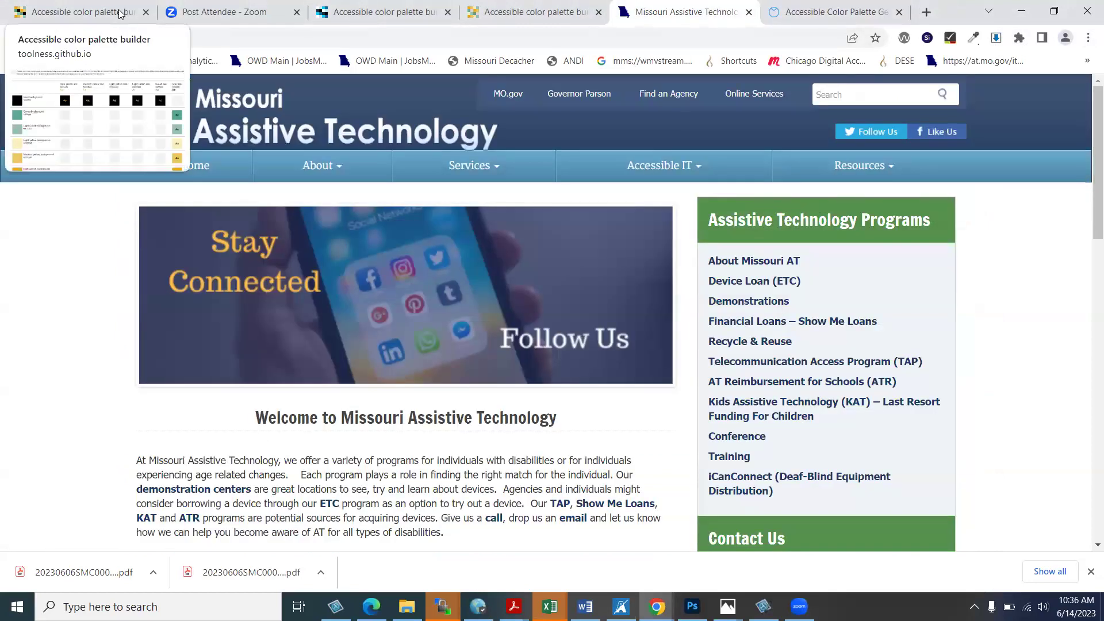
click(384, 13)
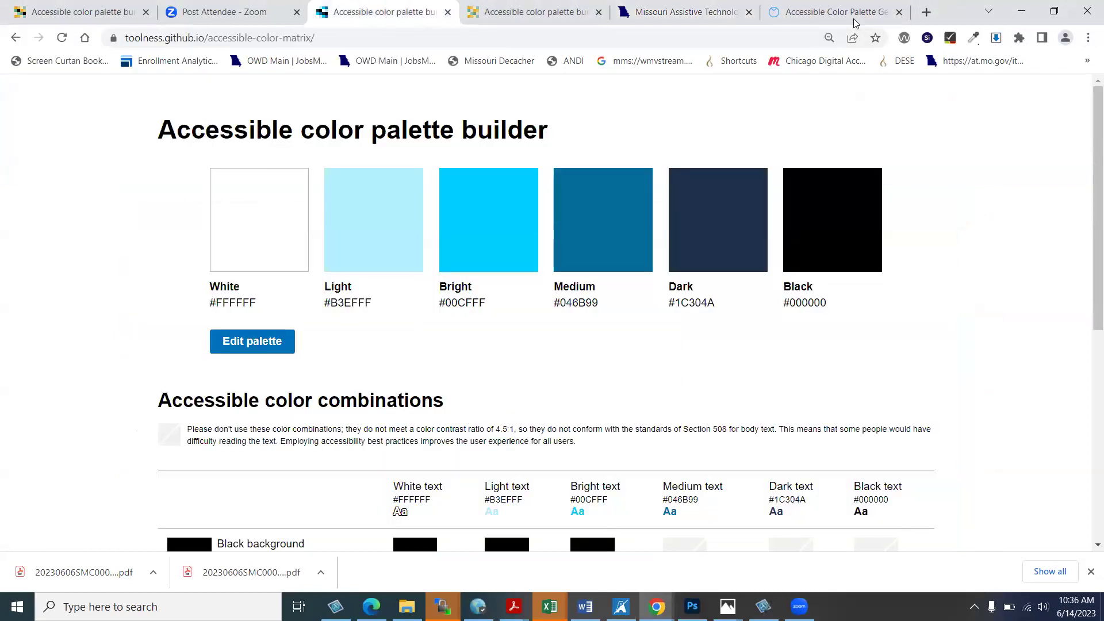
click(903, 38)
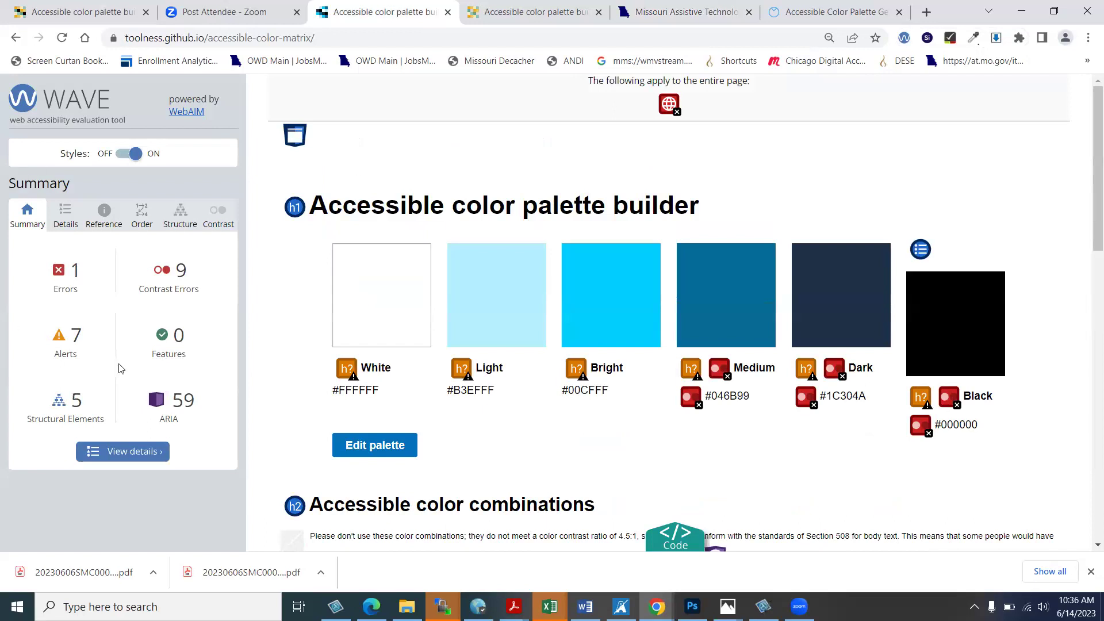
Step: Show WAVE's contrast results: #0000FF on #FFFFFF at 8.59:1, with nine contrast errors
click(212, 223)
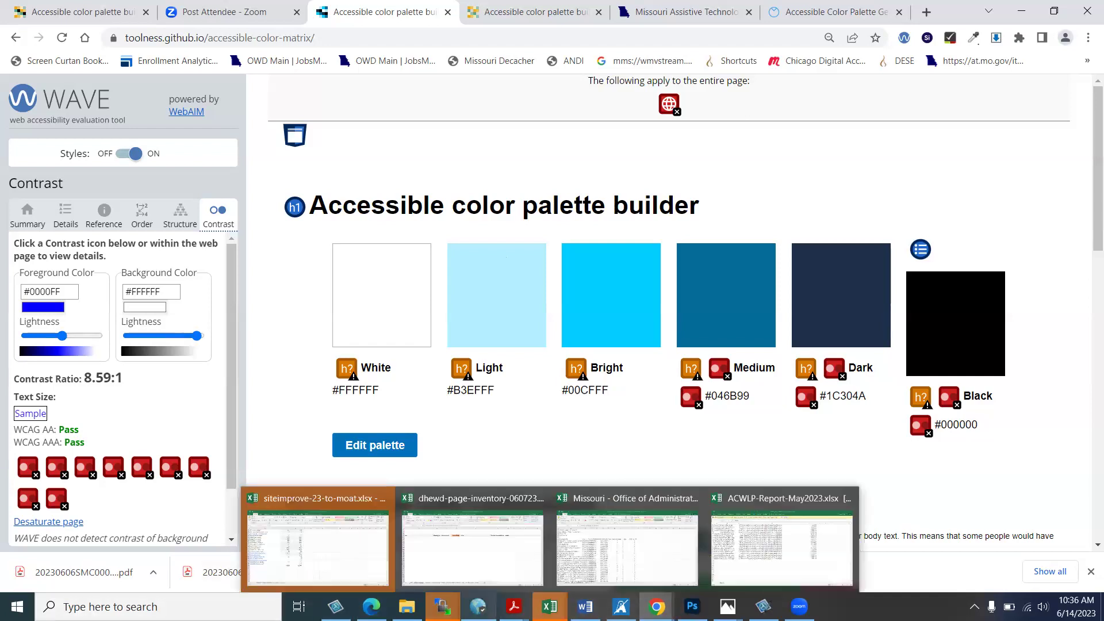
mouse_move(478, 607)
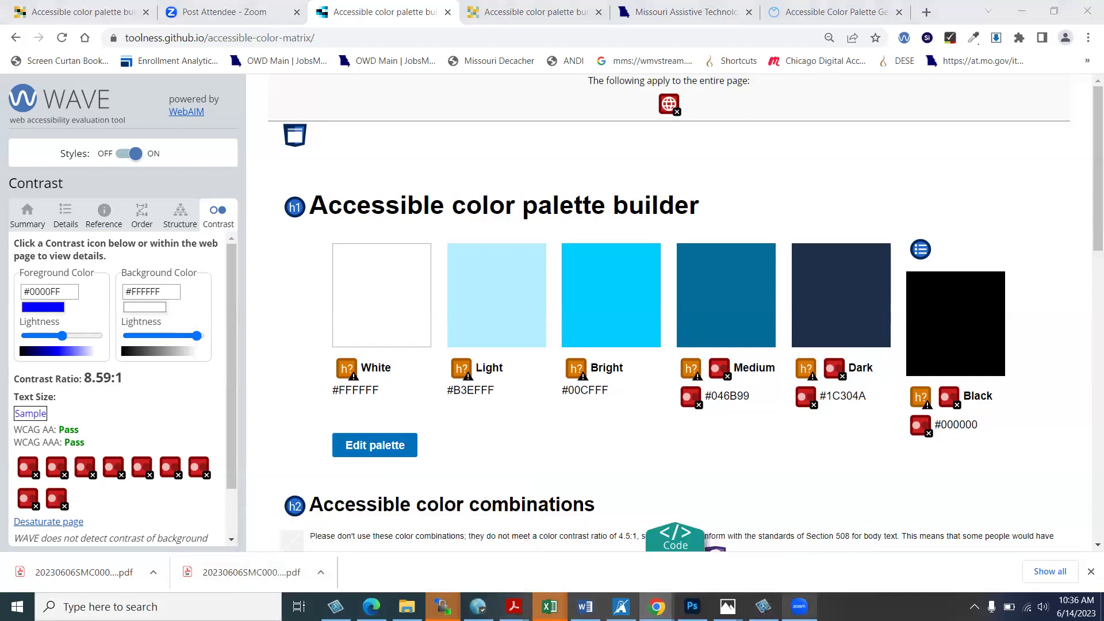